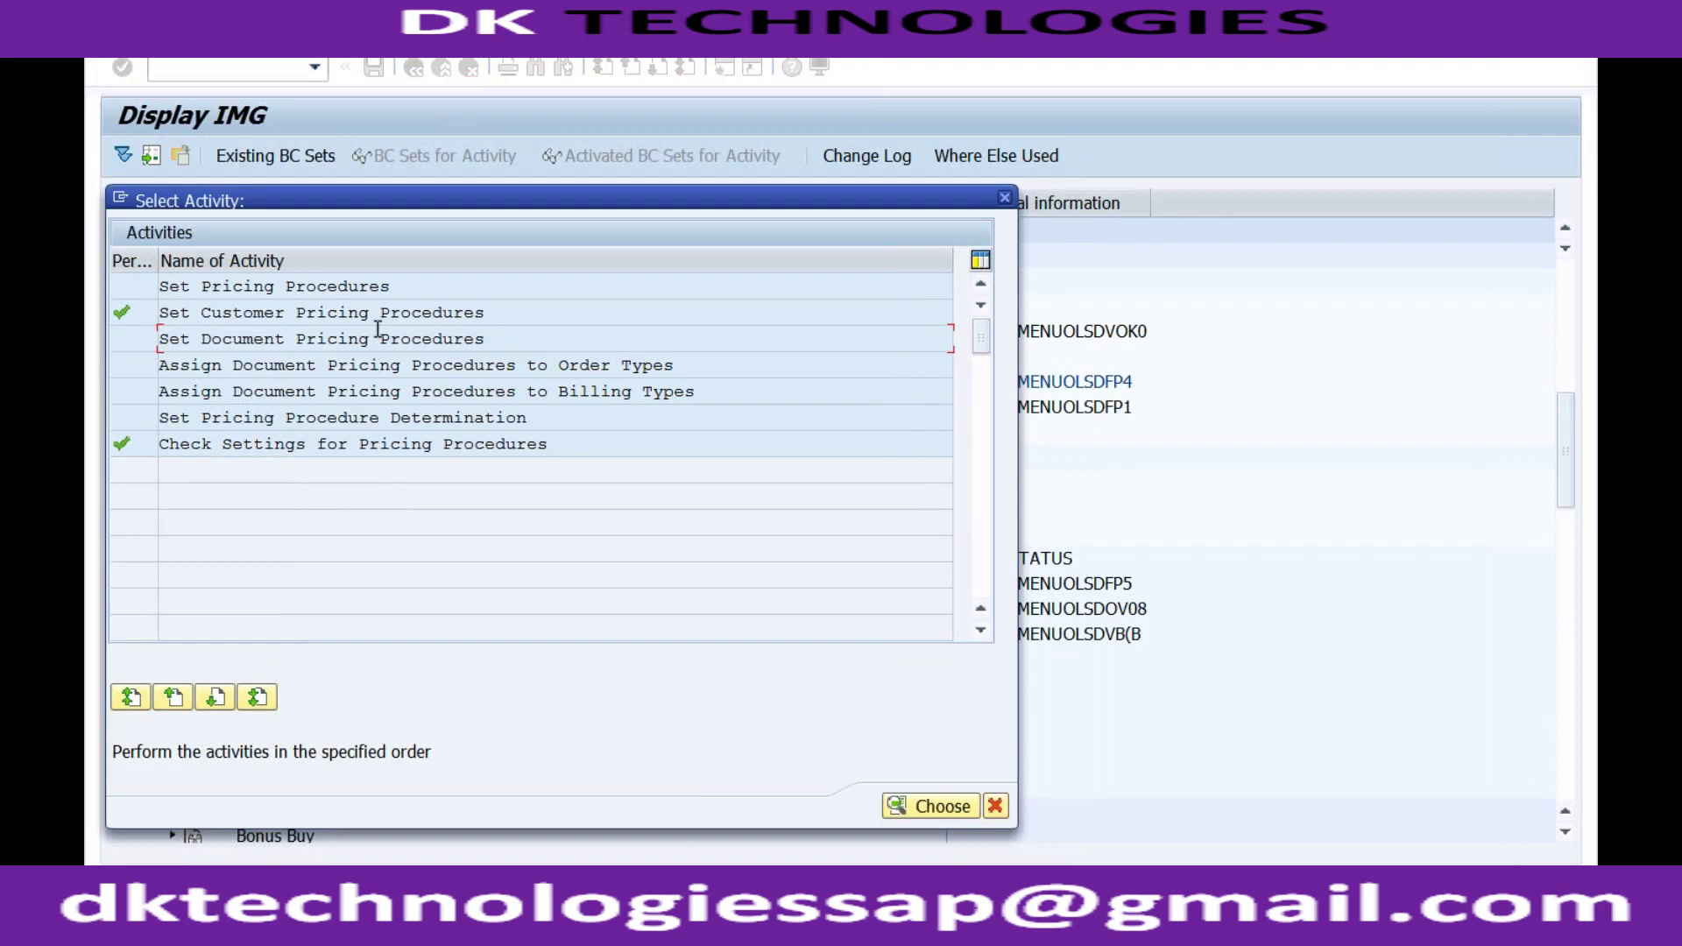
# Step: Open the Set Customer Pricing Procedures activity and examine the procedure keys and descriptions, especially the blank entry and entry 01
pyautogui.doubleClick(380, 313)
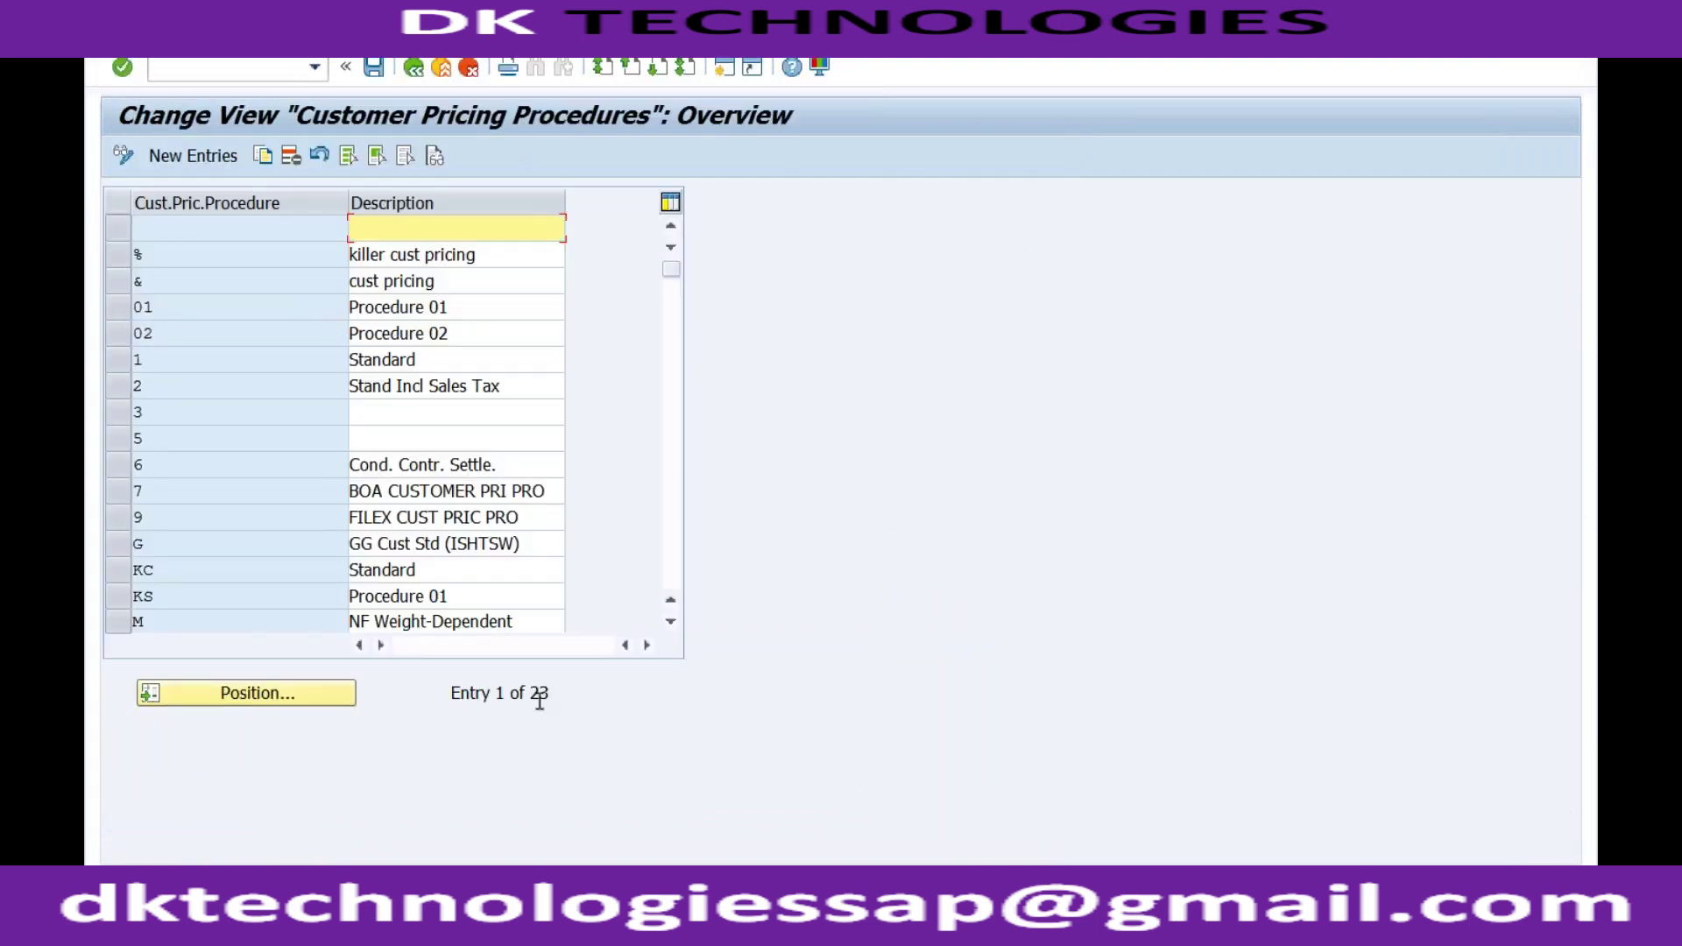
pyautogui.click(469, 308)
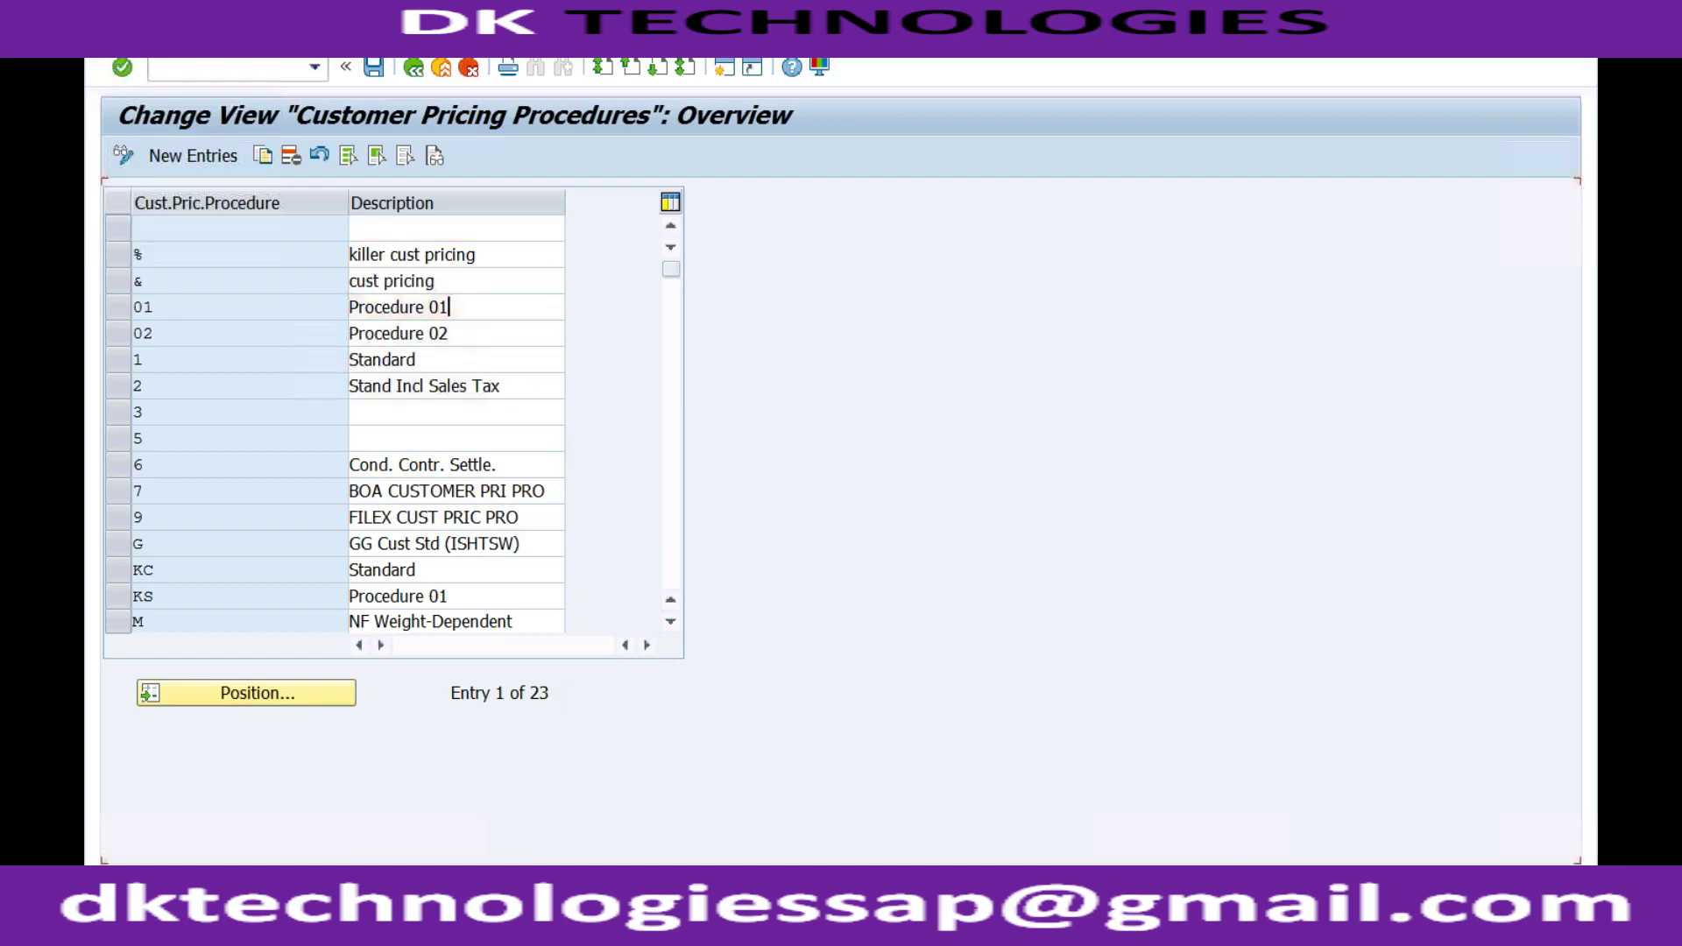
pyautogui.doubleClick(448, 306)
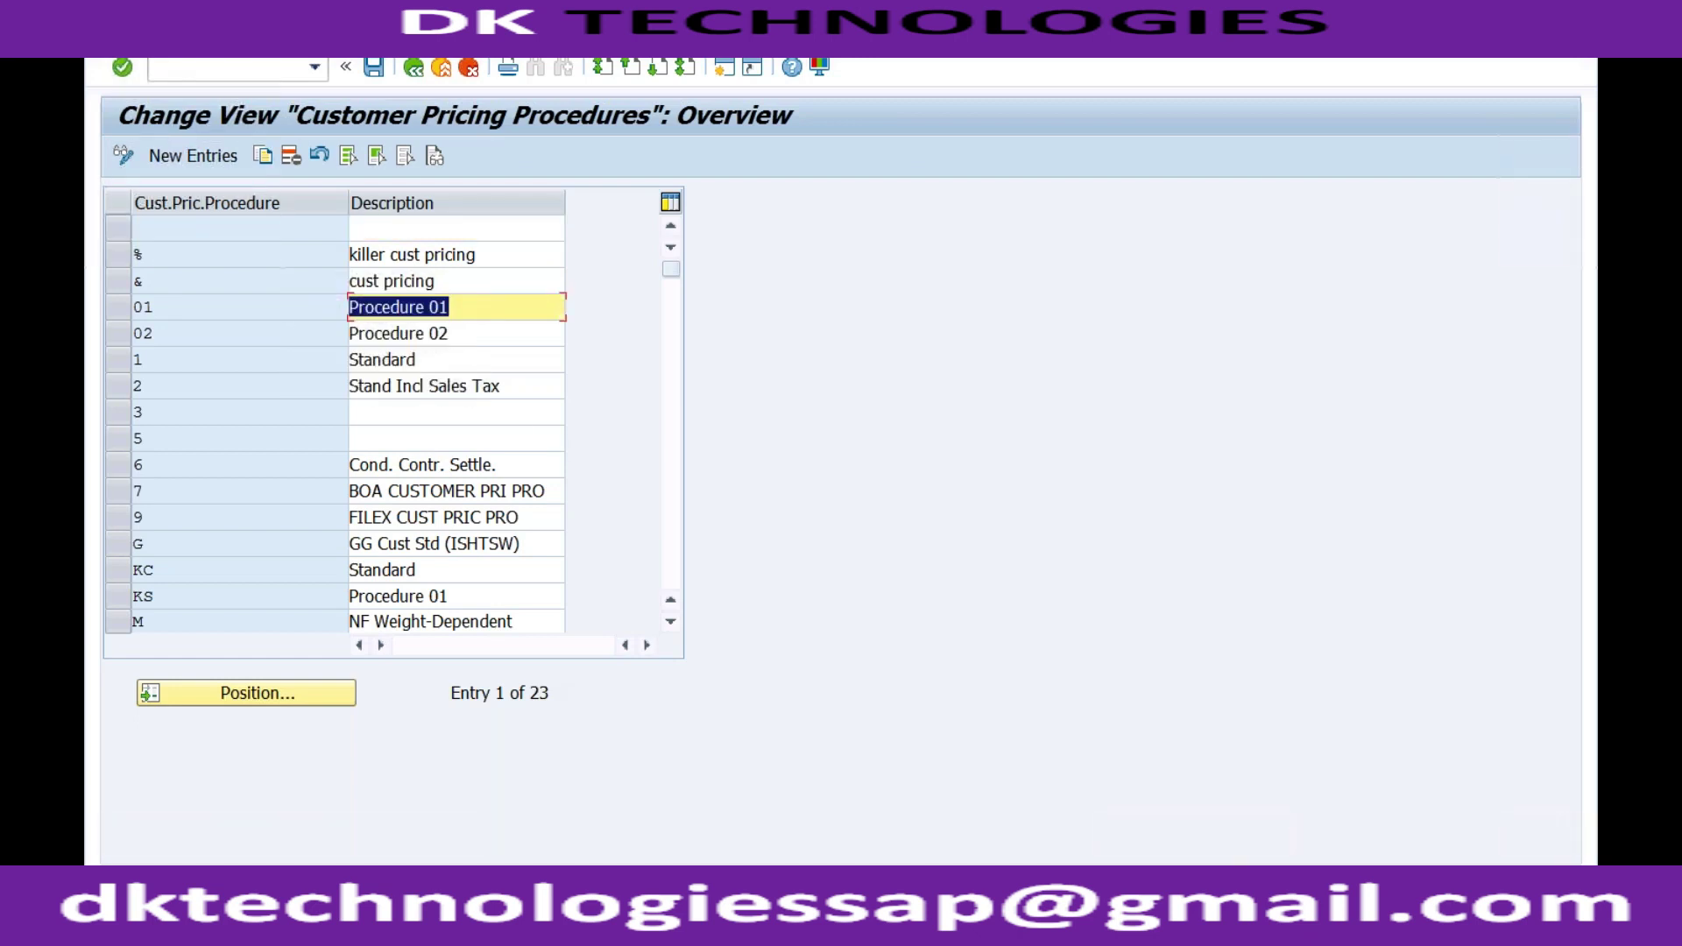
pyautogui.click(293, 308)
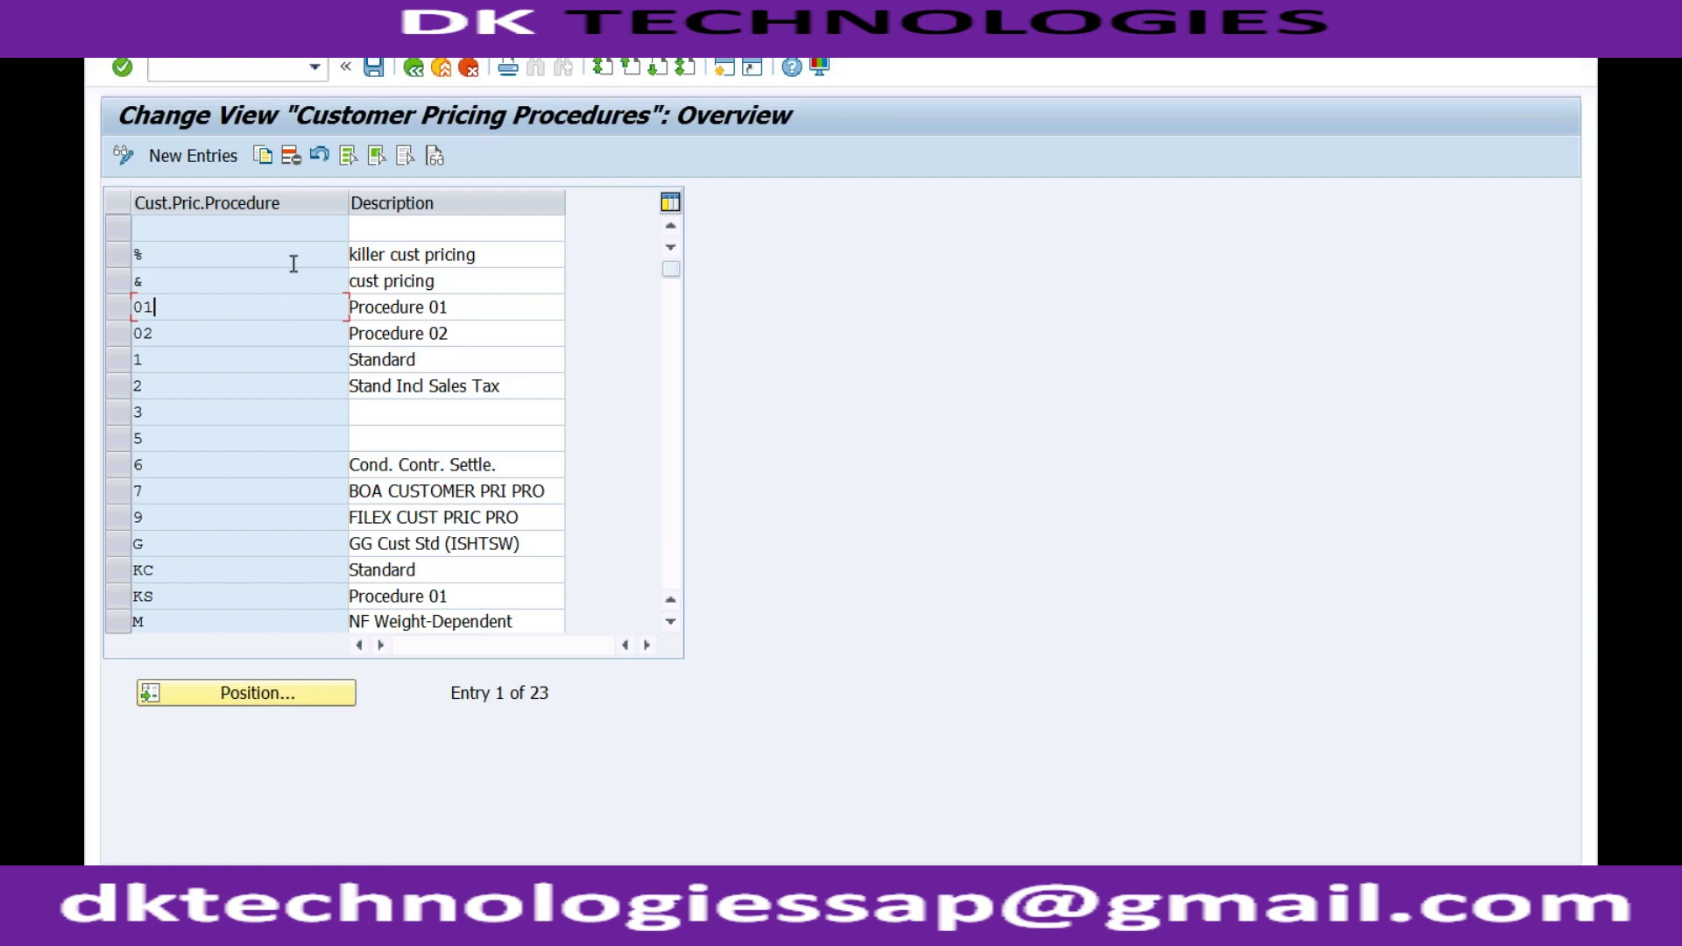
pyautogui.click(293, 229)
pyautogui.click(403, 232)
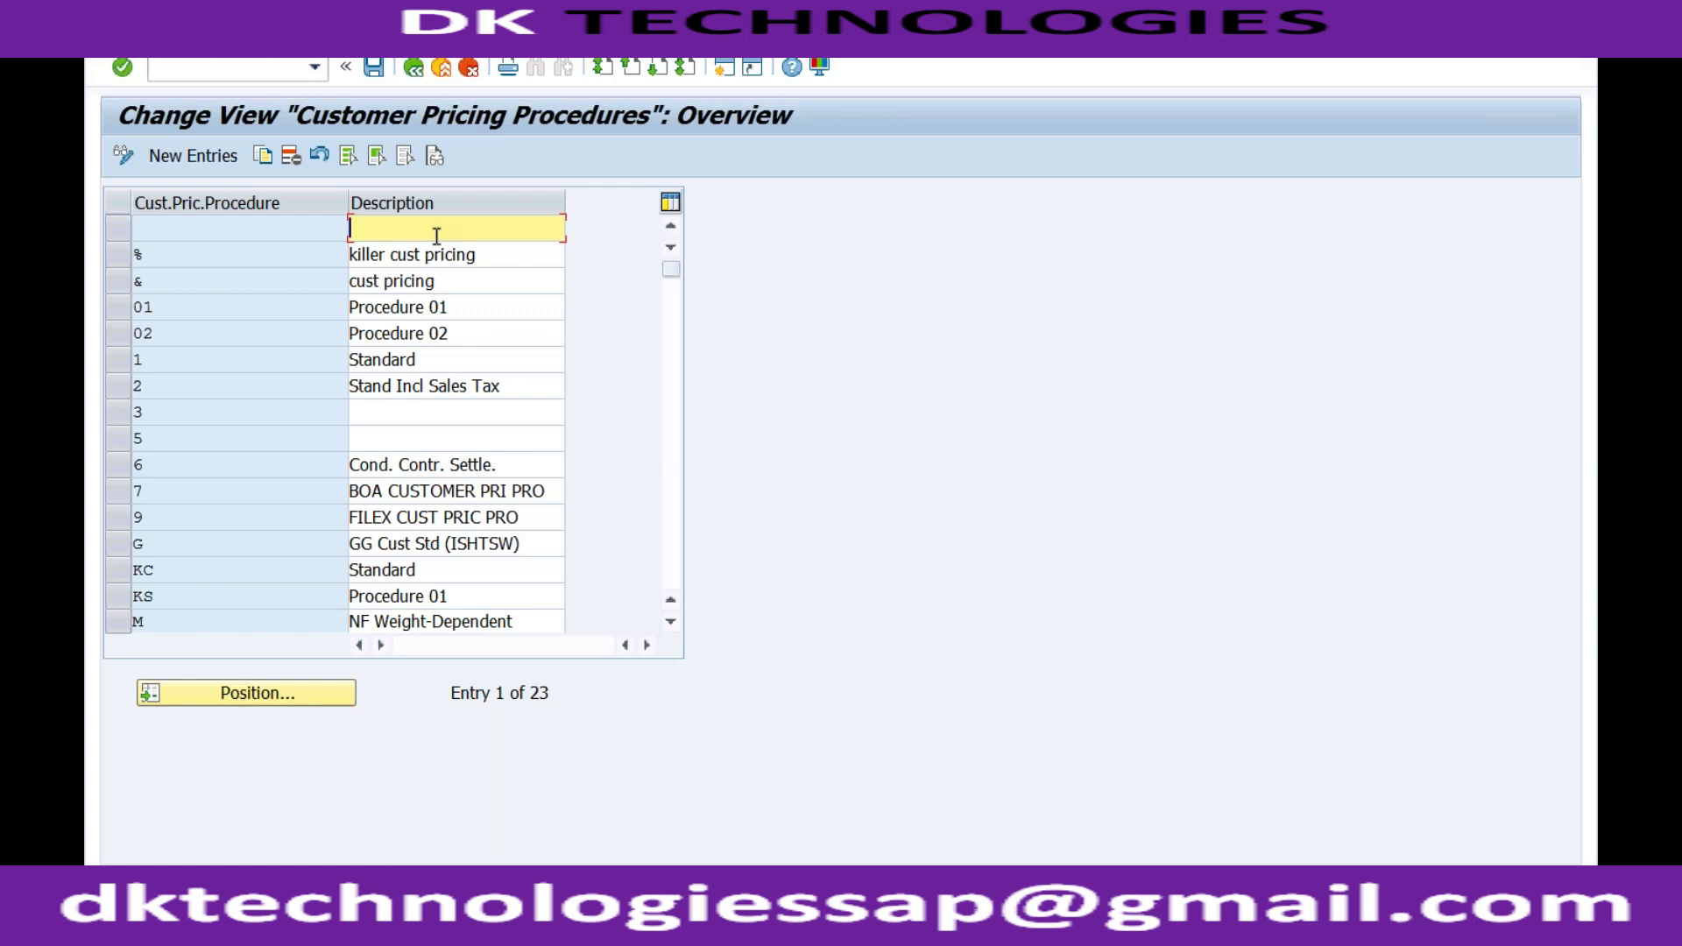
pyautogui.click(391, 307)
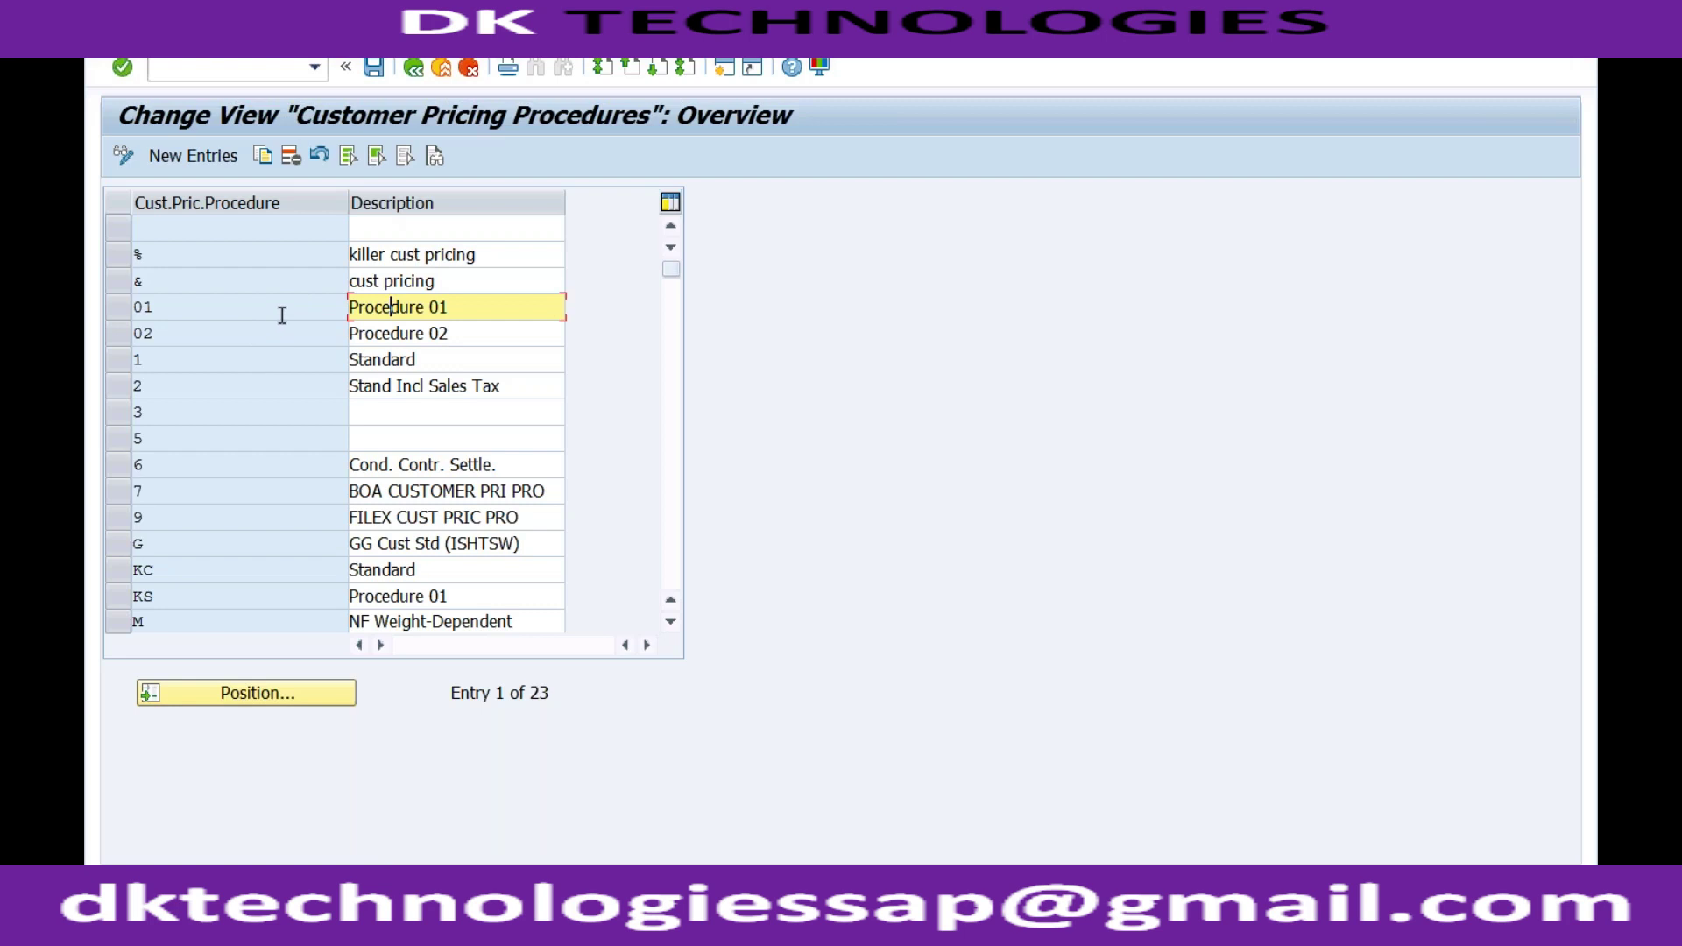
pyautogui.click(280, 315)
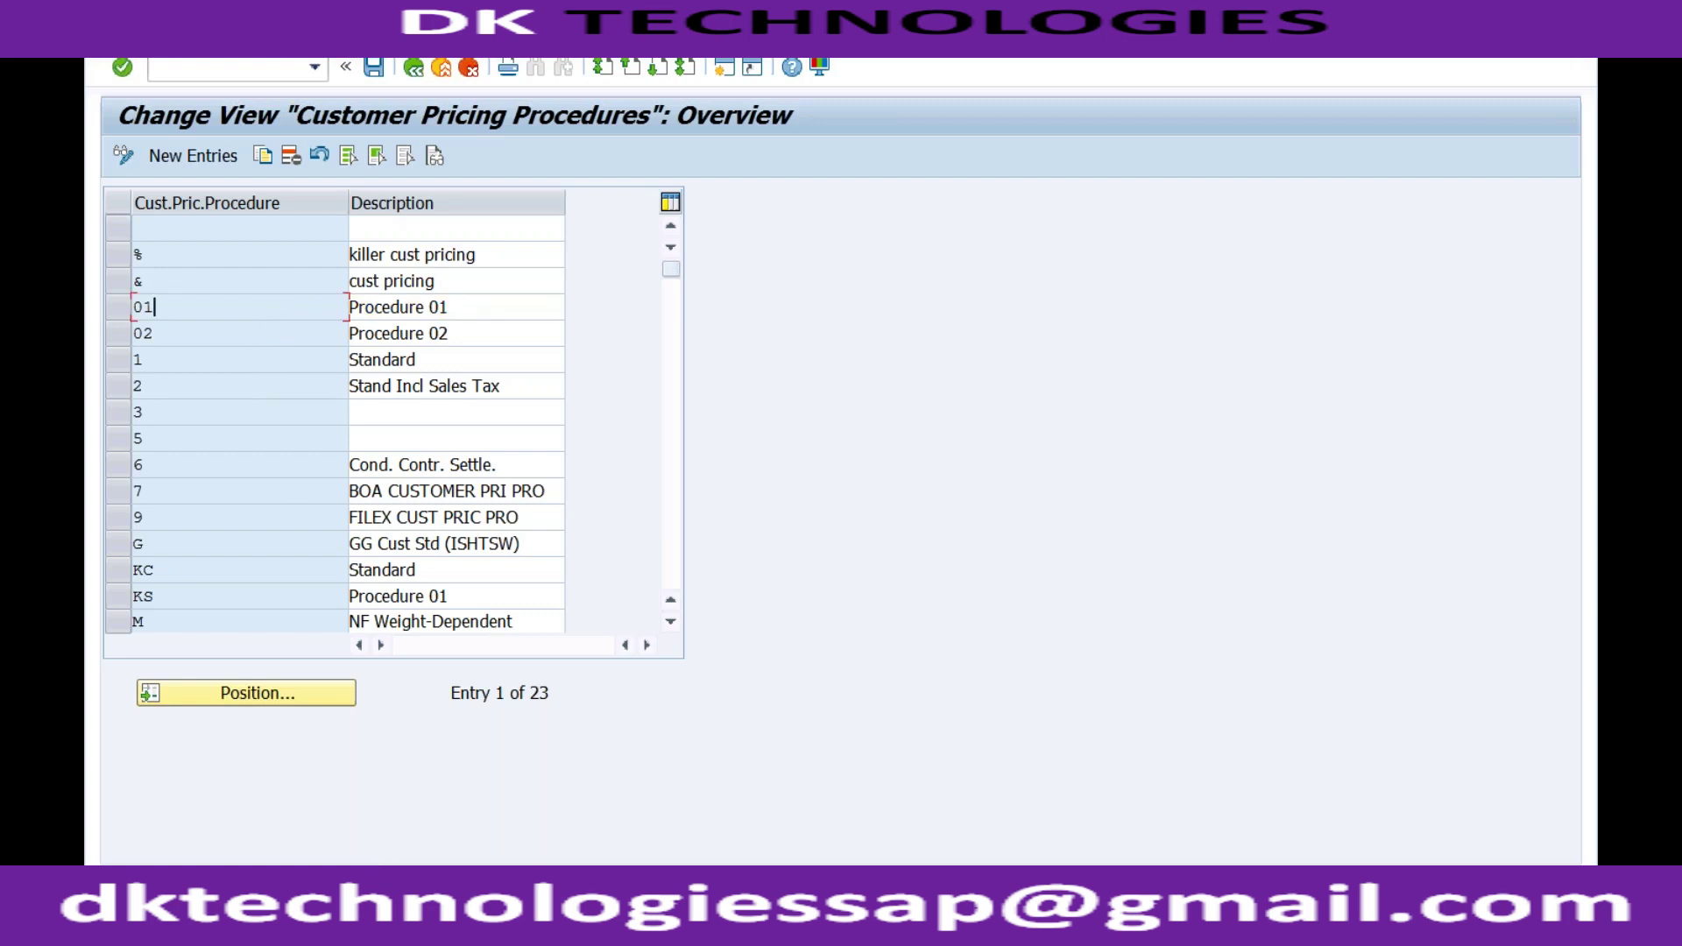
# Step: Check the open business partner and condition record windows against customer pricing procedure 02
pyautogui.click(388, 928)
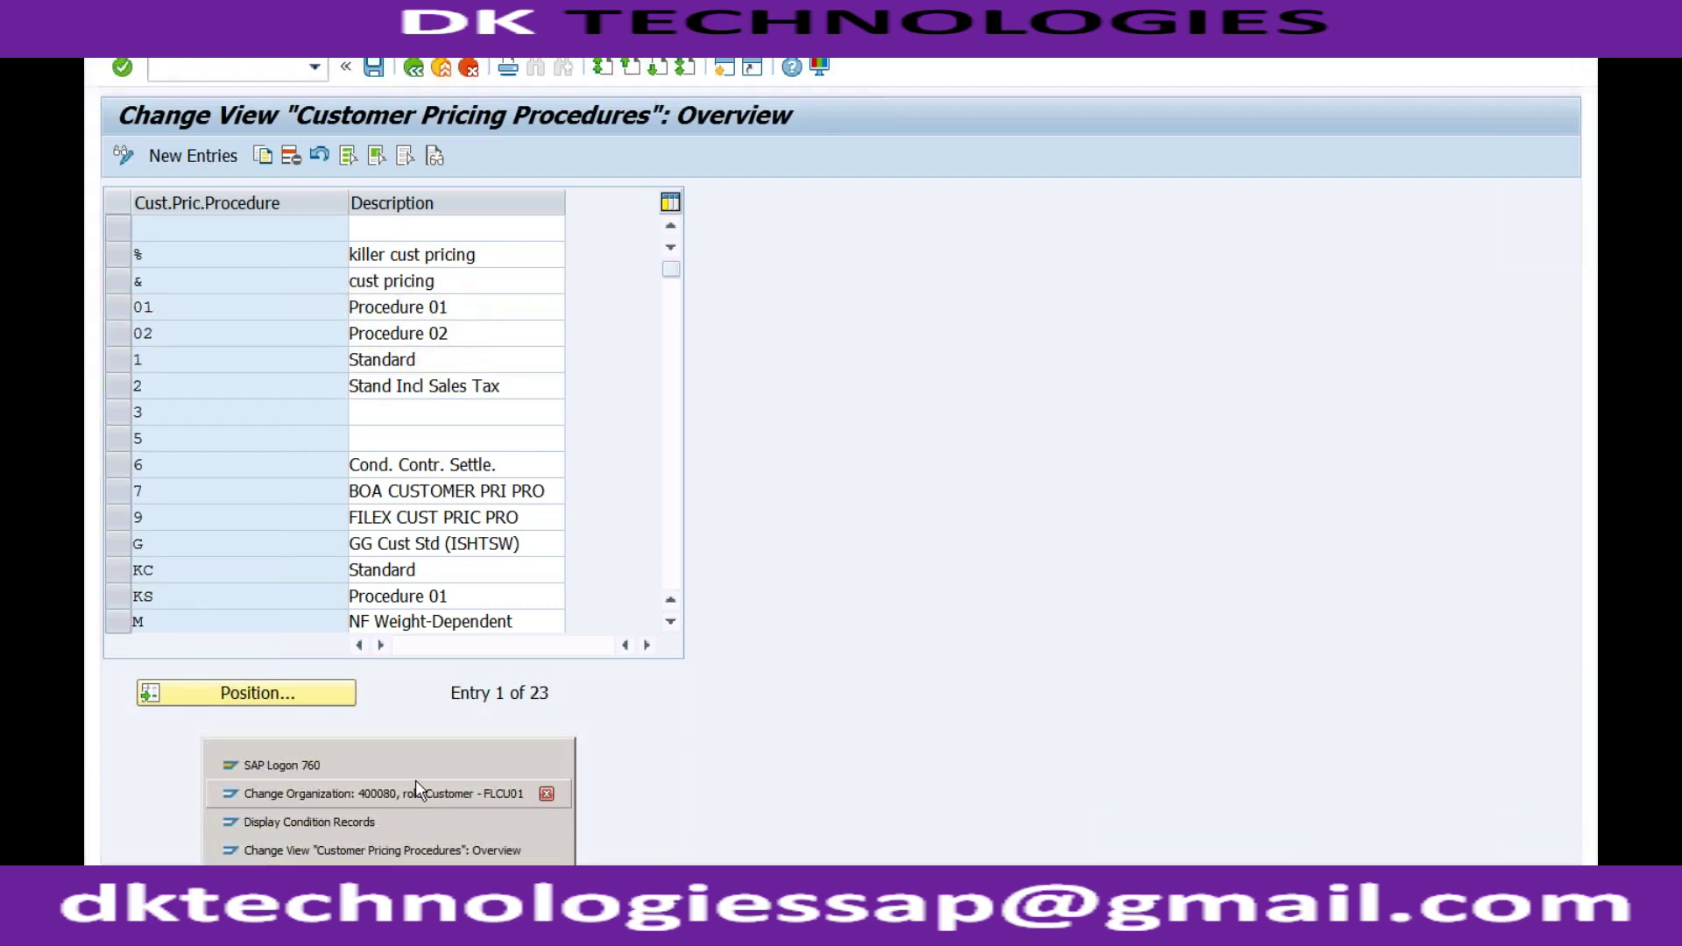
pyautogui.click(299, 337)
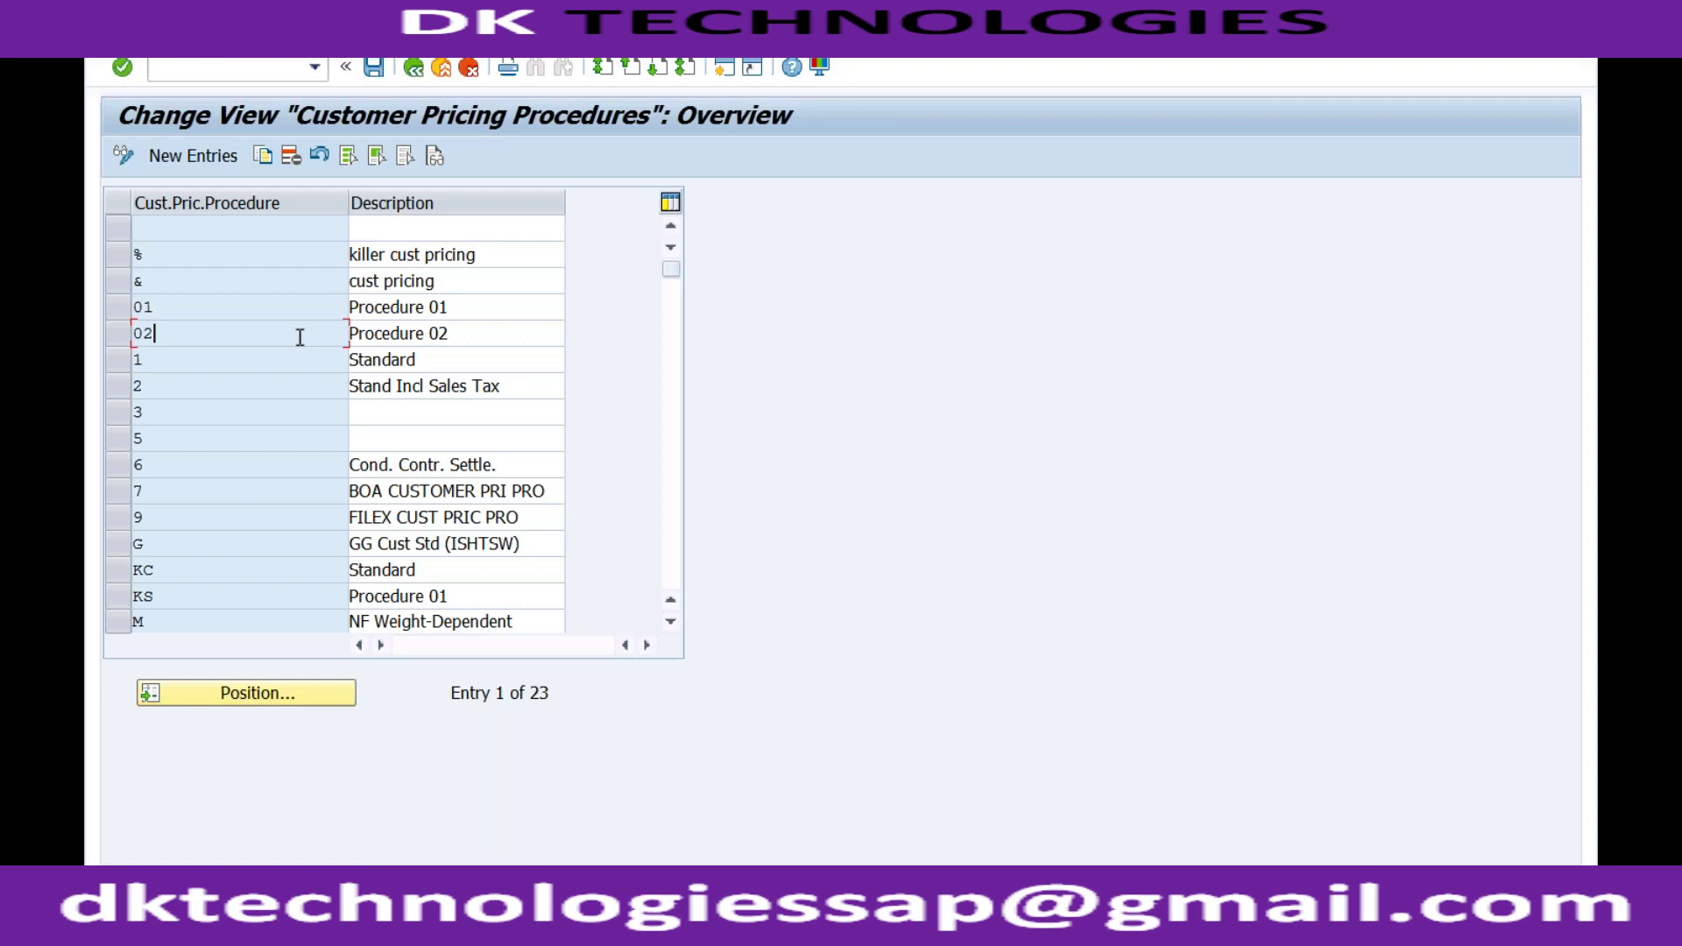
pyautogui.click(389, 928)
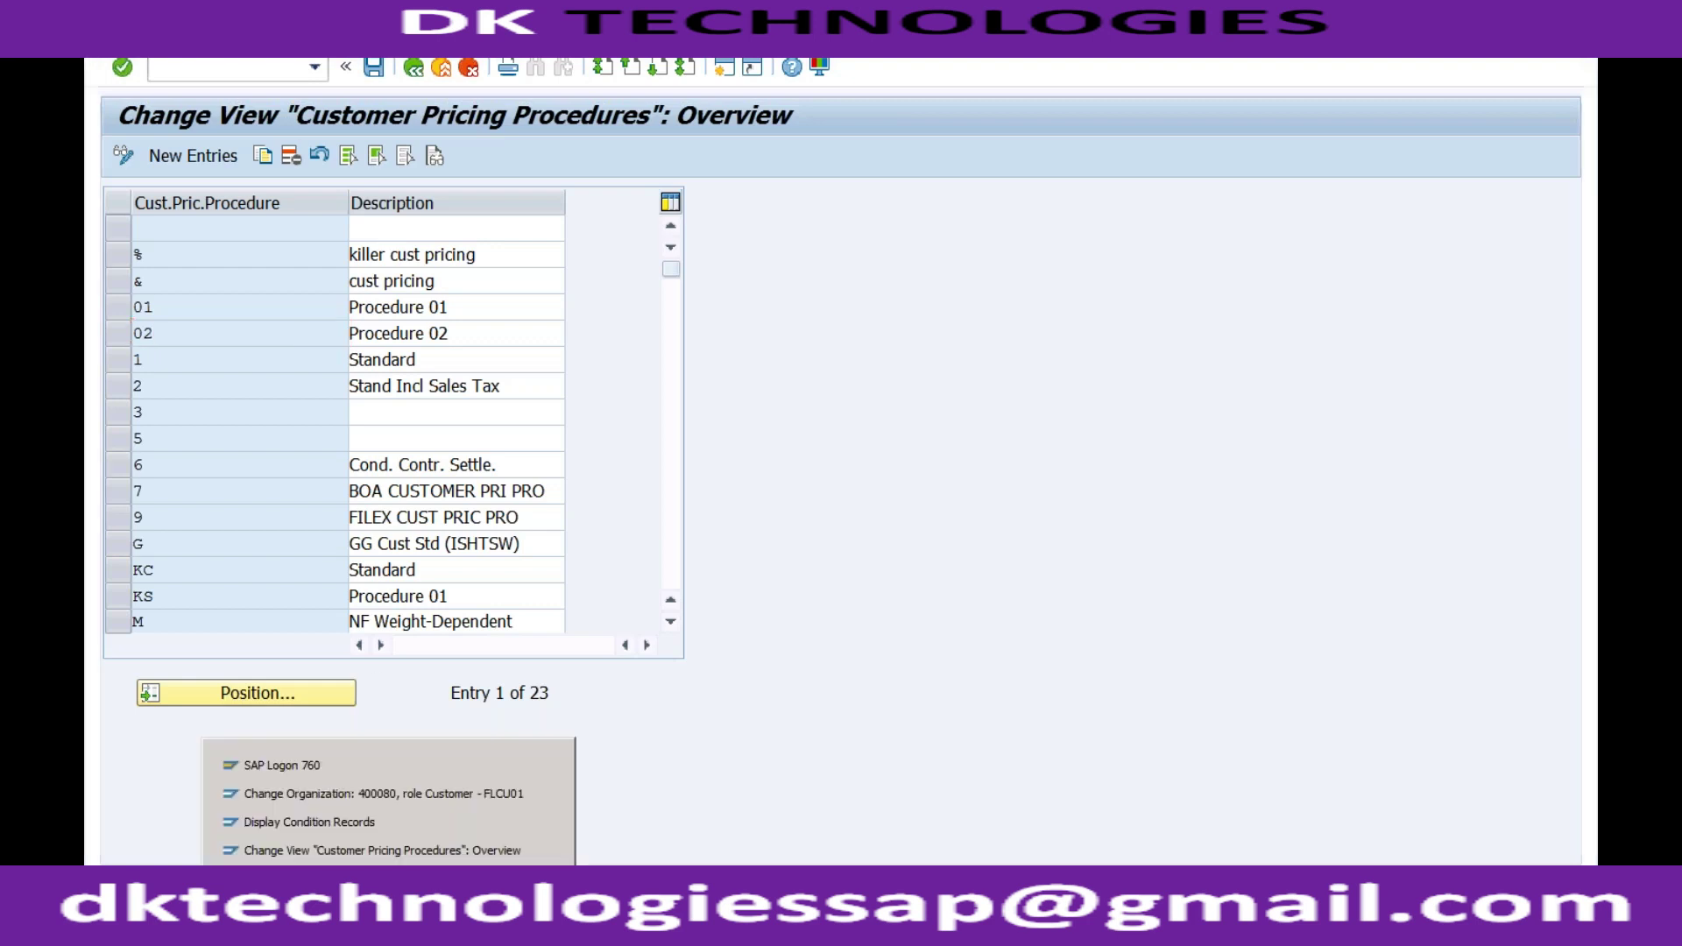
pyautogui.click(400, 823)
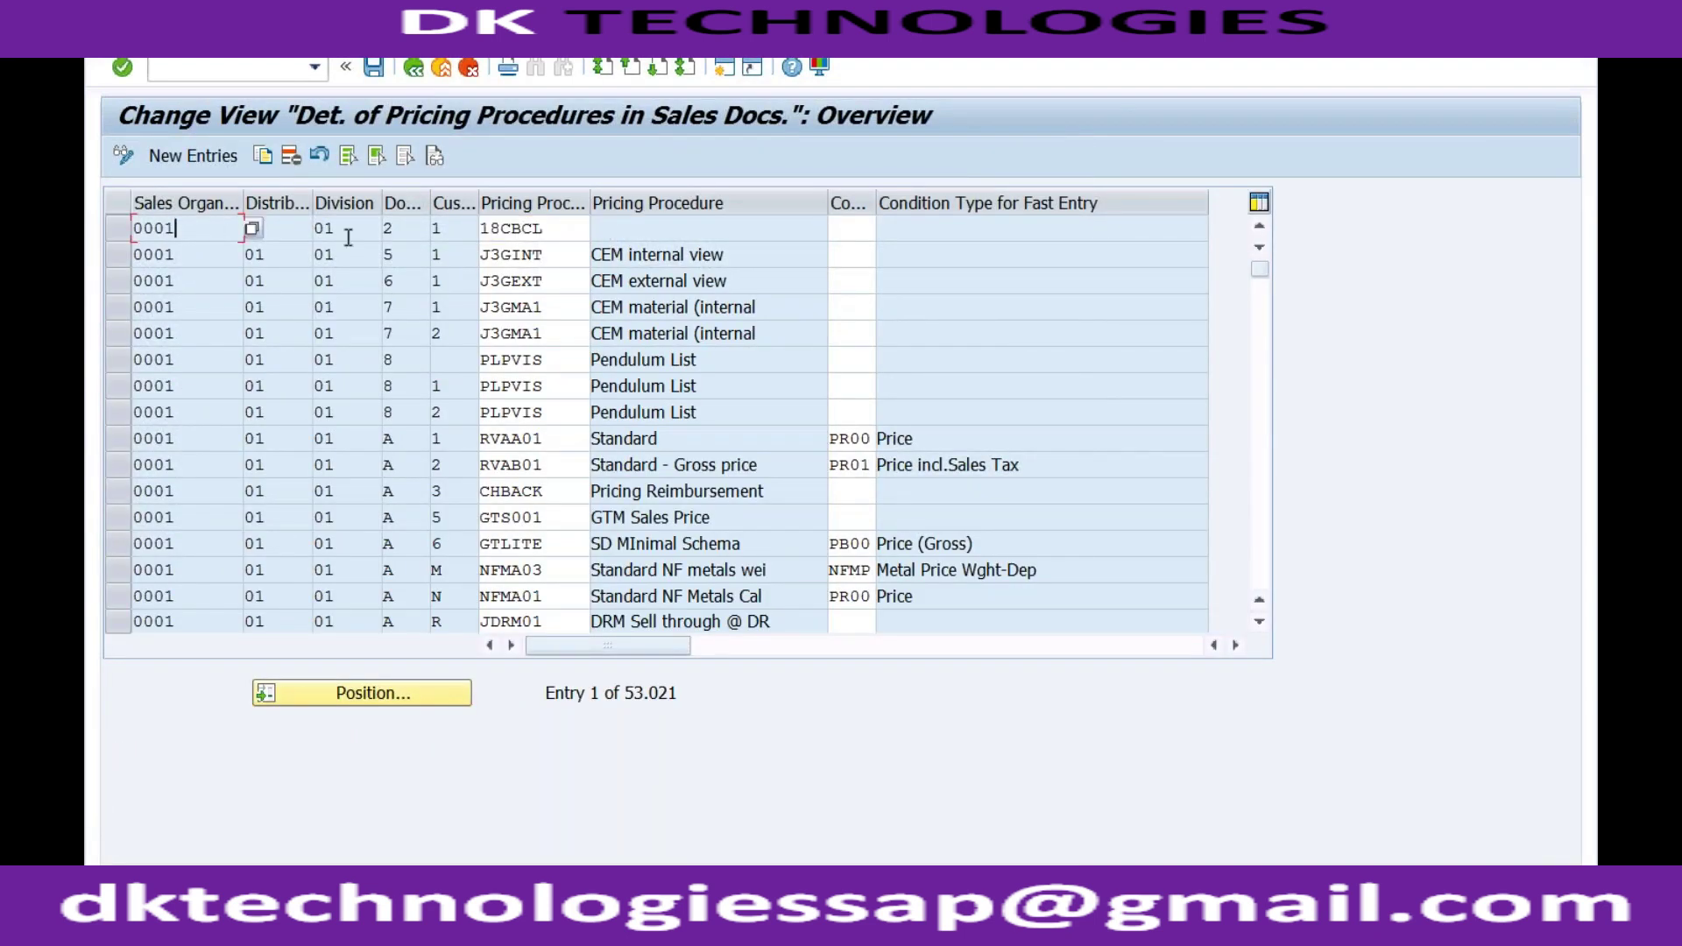
# Step: Examine the first rows of Set Pricing Procedure Determination, comparing the customer pricing procedure keys with their assigned pricing procedures
pyautogui.click(442, 227)
pyautogui.click(567, 231)
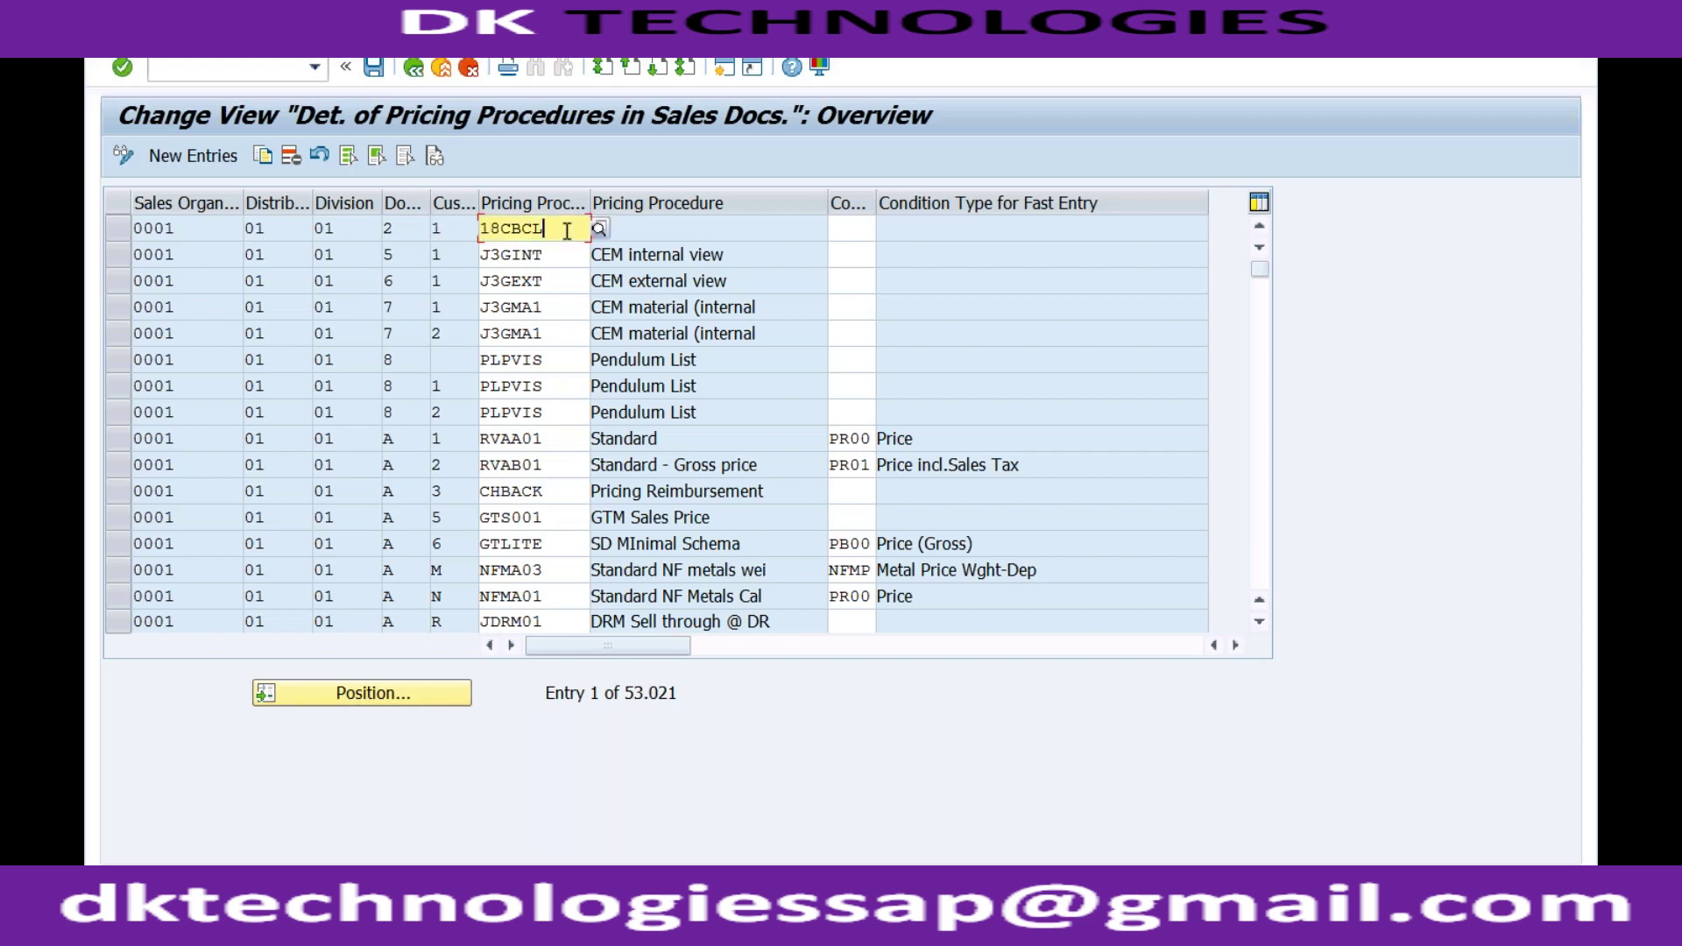
pyautogui.click(456, 255)
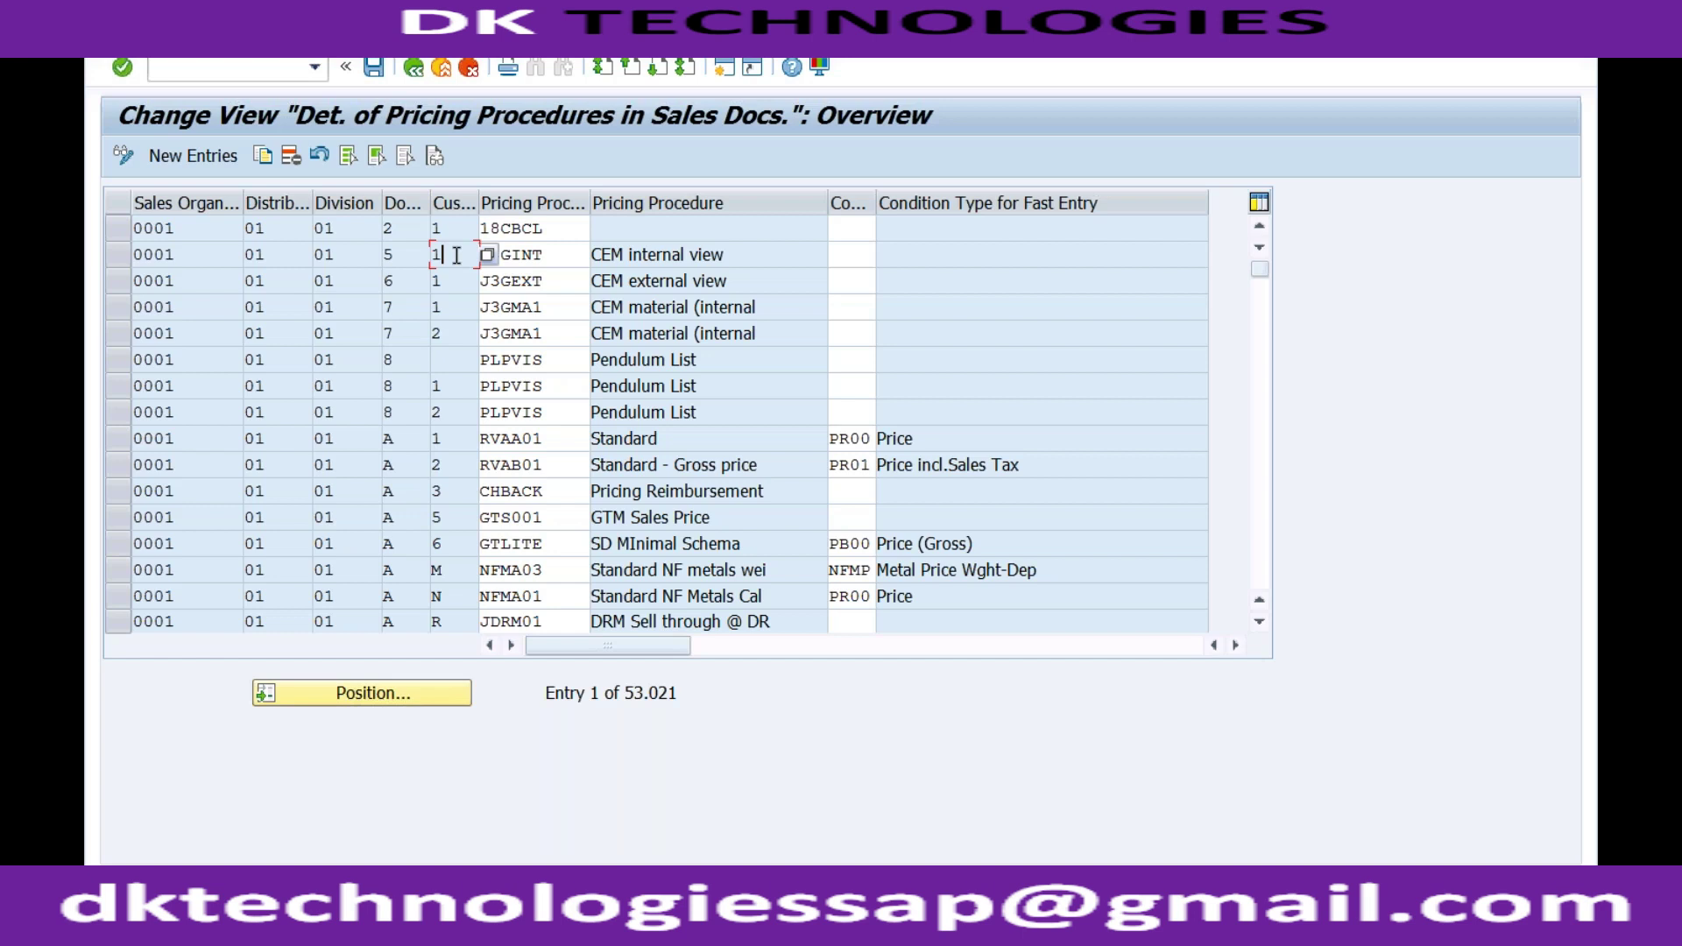
pyautogui.click(456, 224)
pyautogui.click(450, 257)
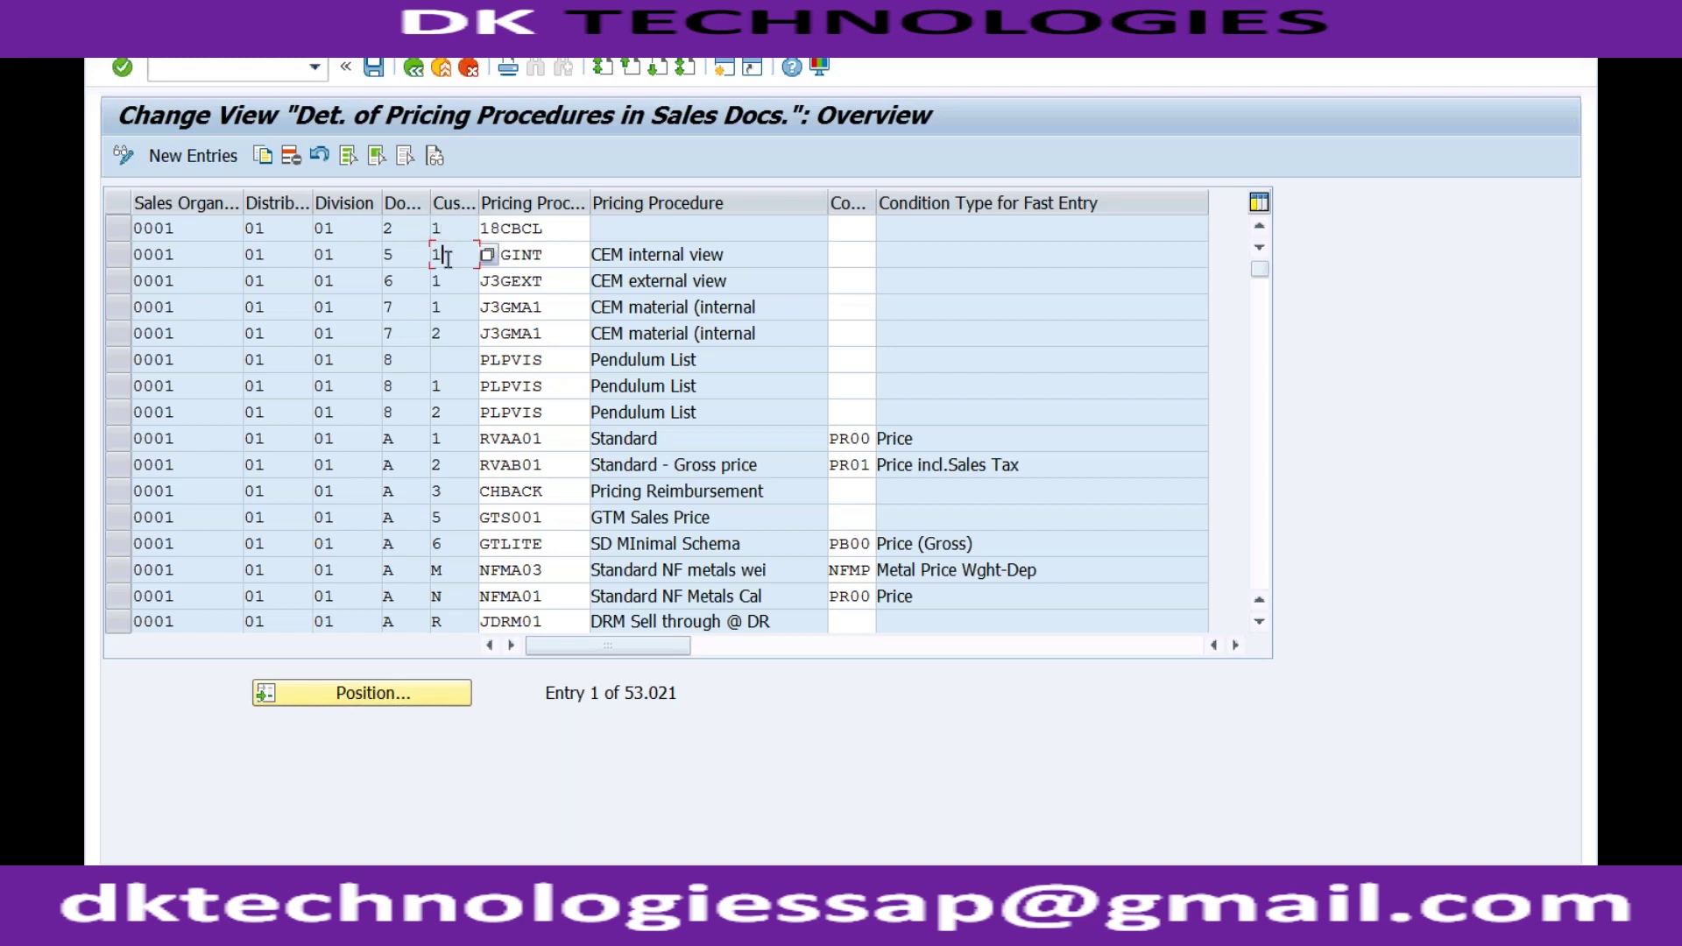
pyautogui.click(541, 229)
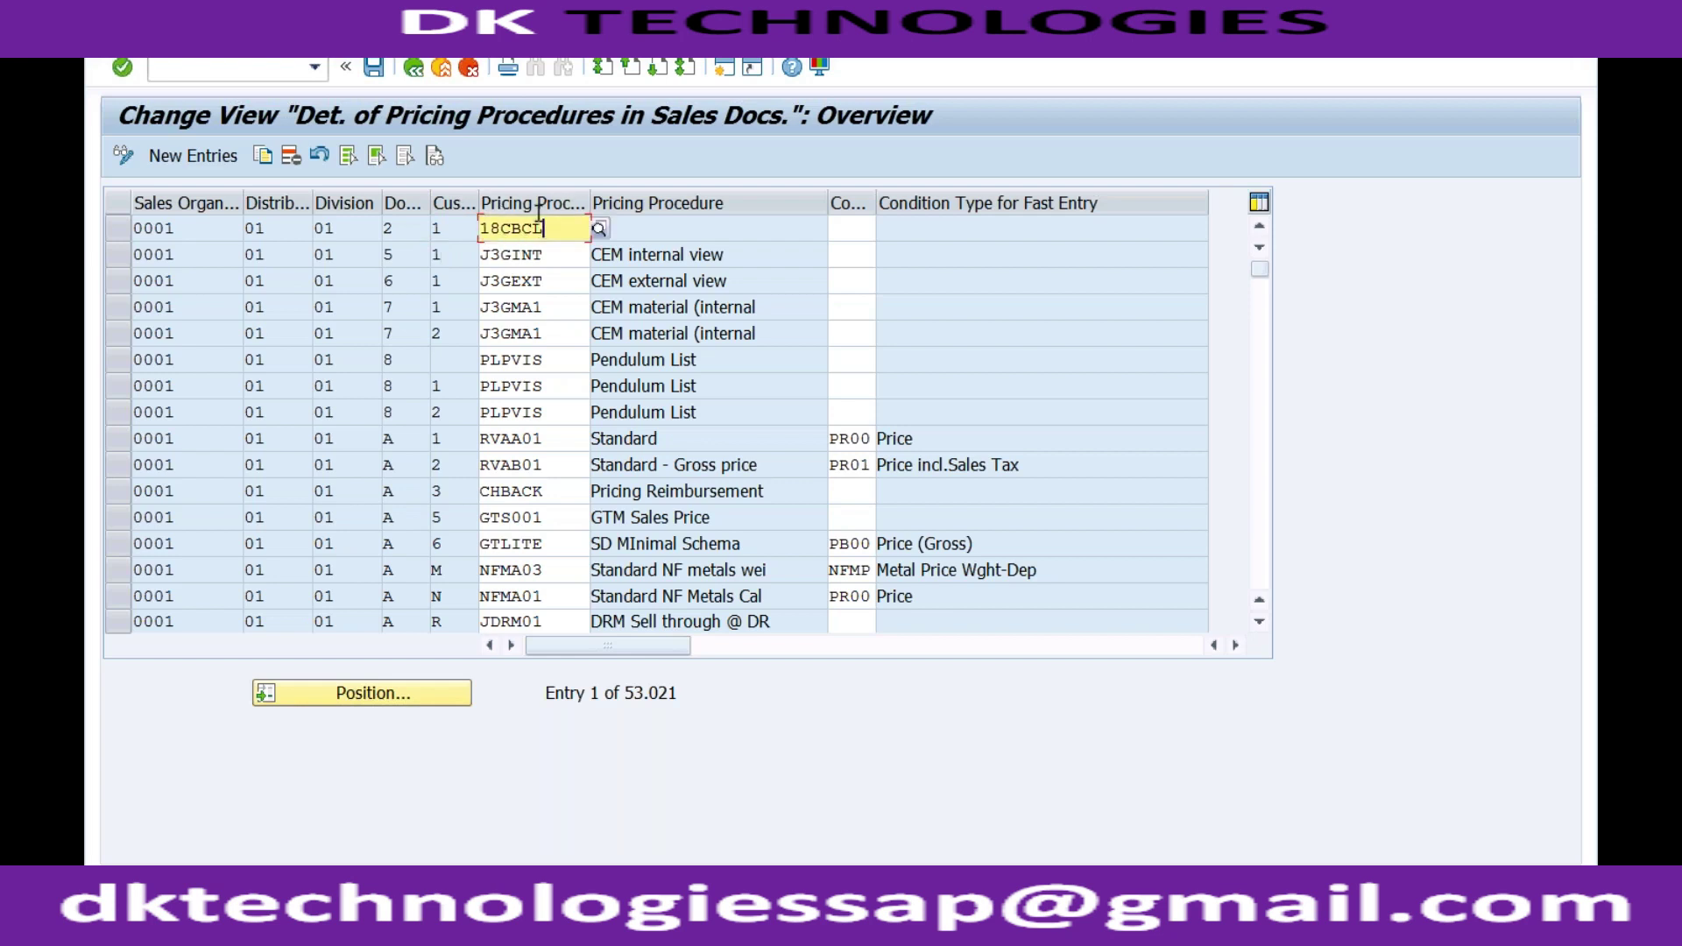
pyautogui.click(522, 255)
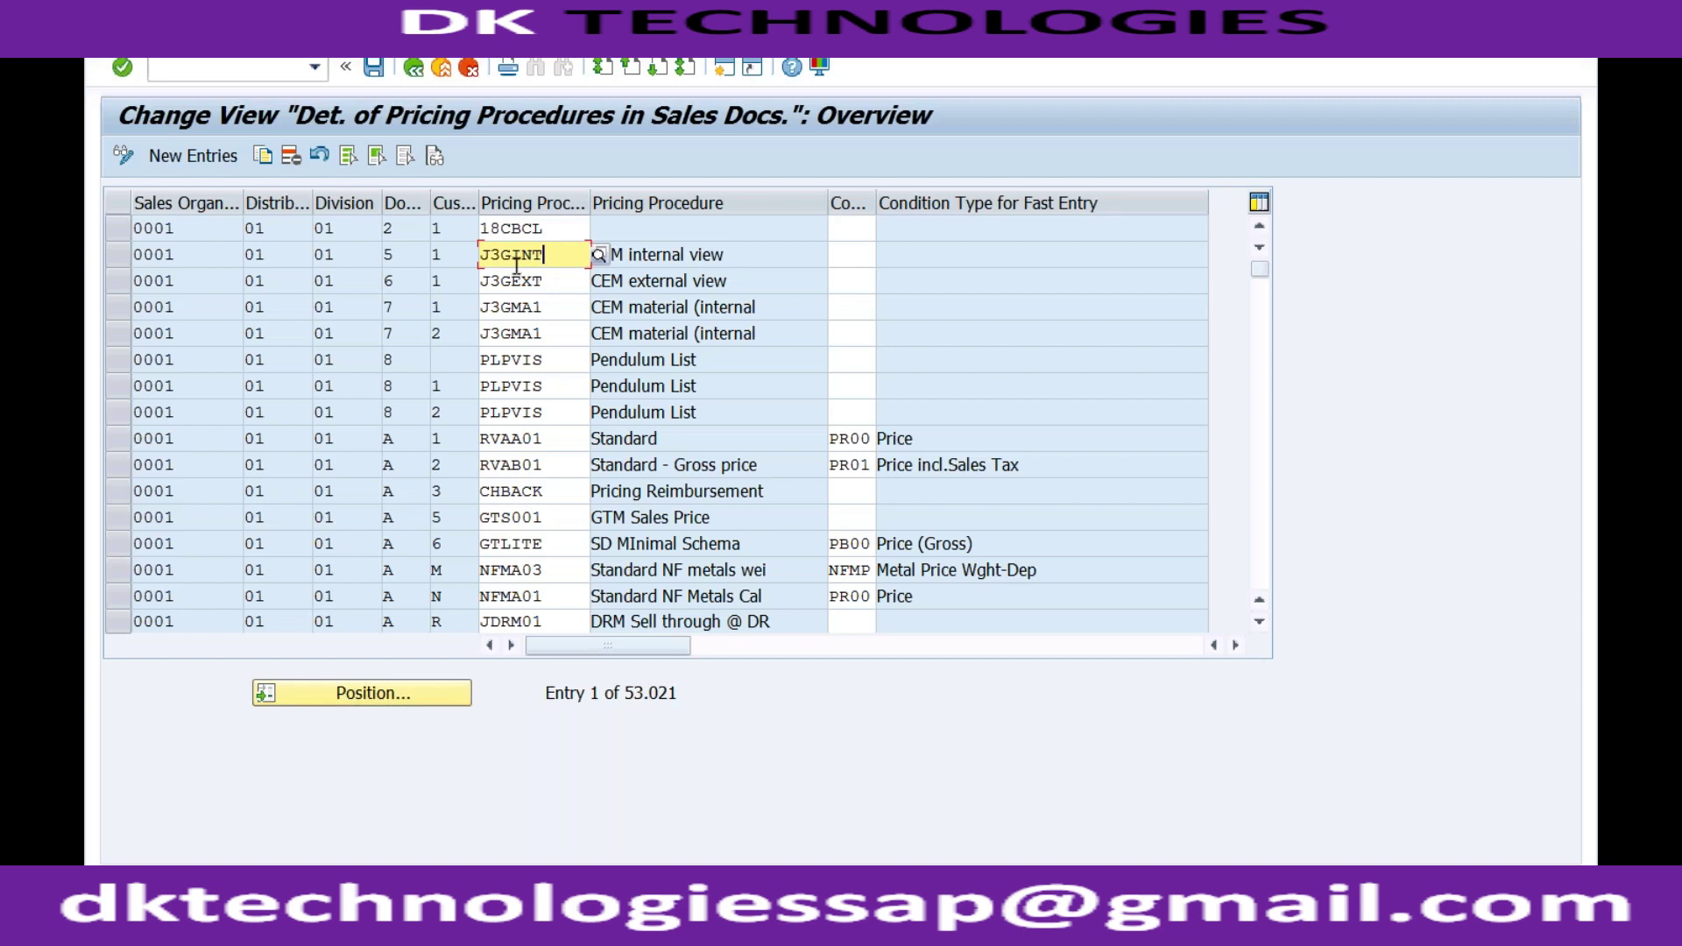
pyautogui.click(547, 229)
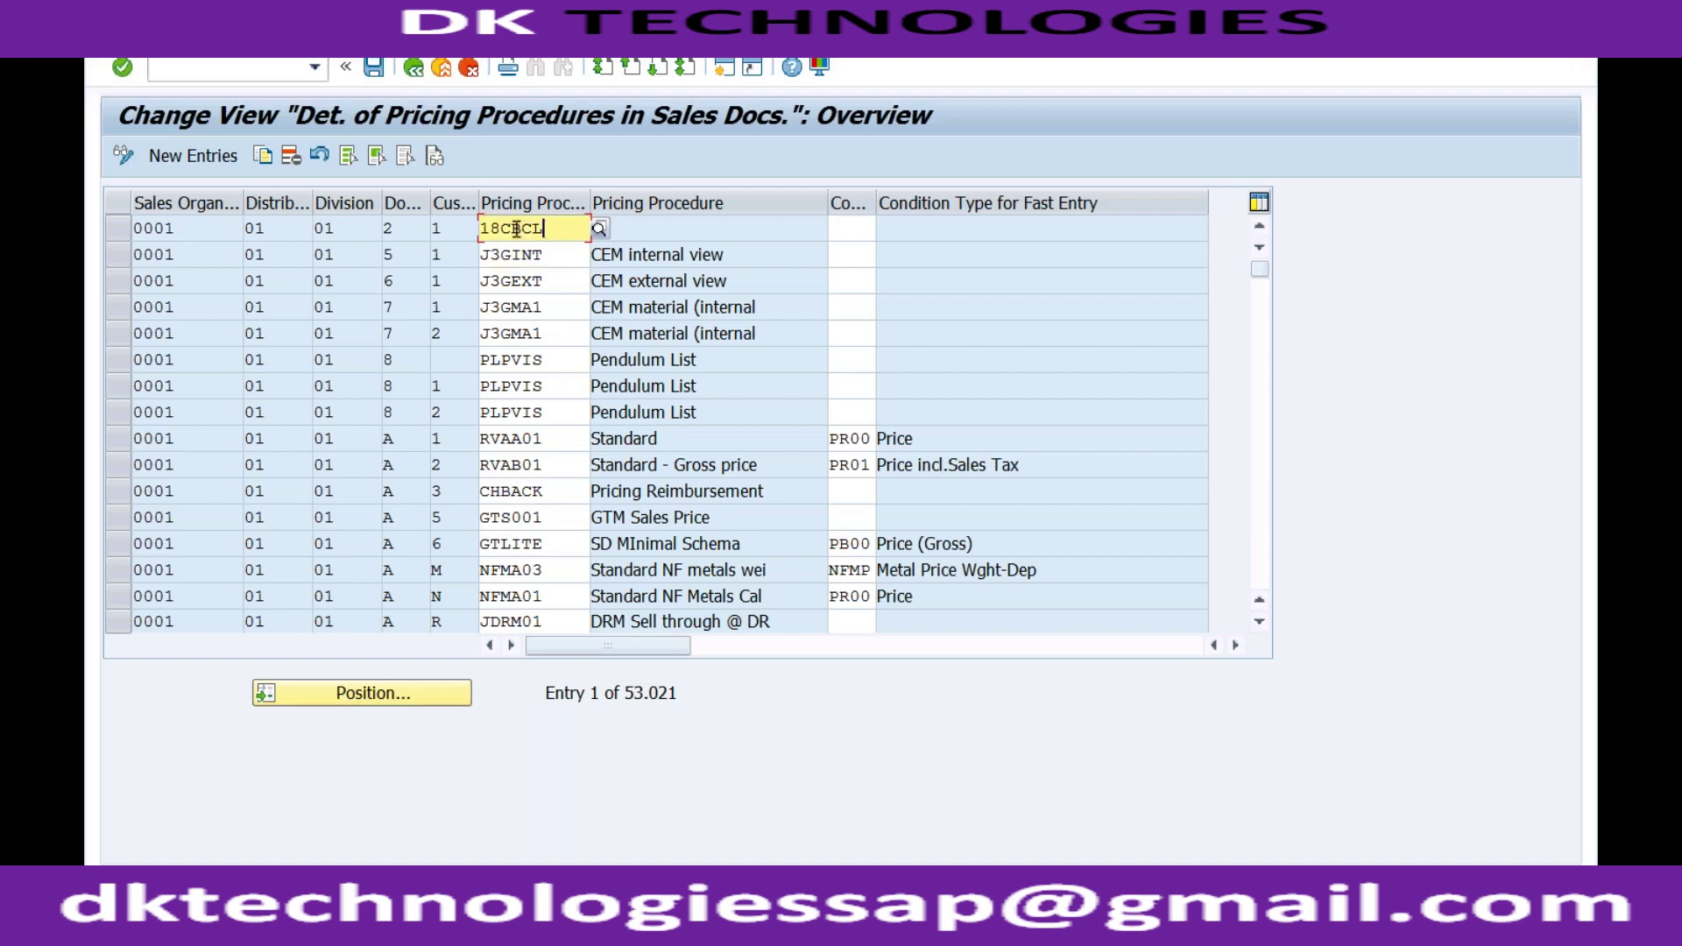
pyautogui.click(460, 228)
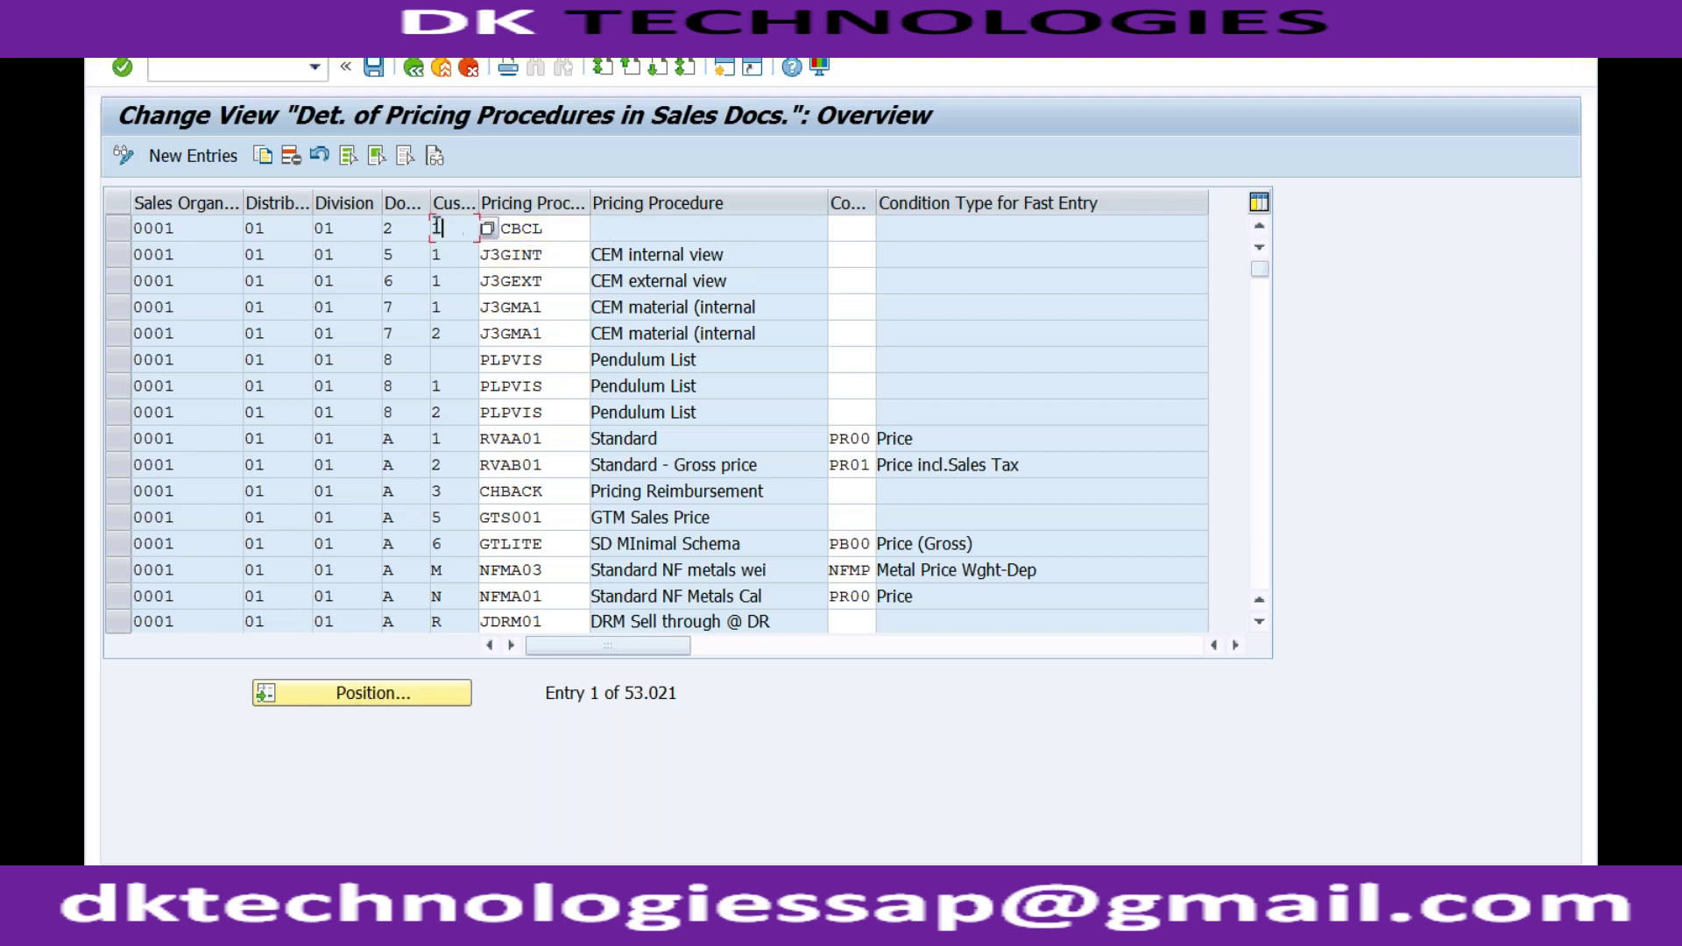
pyautogui.click(550, 228)
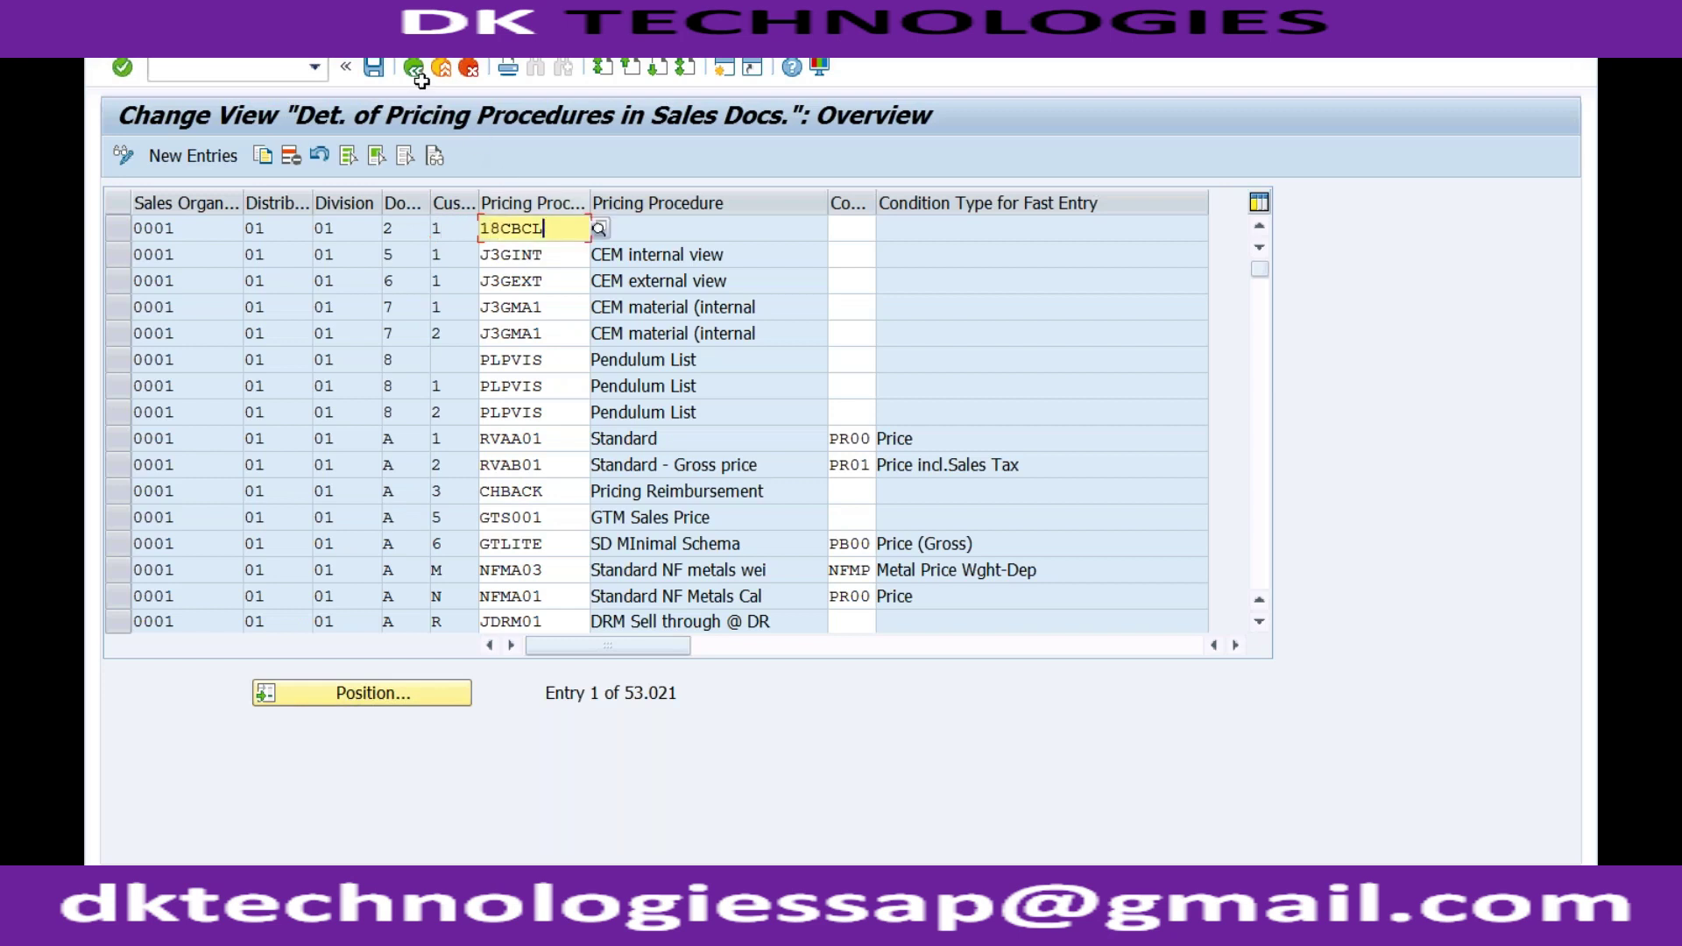
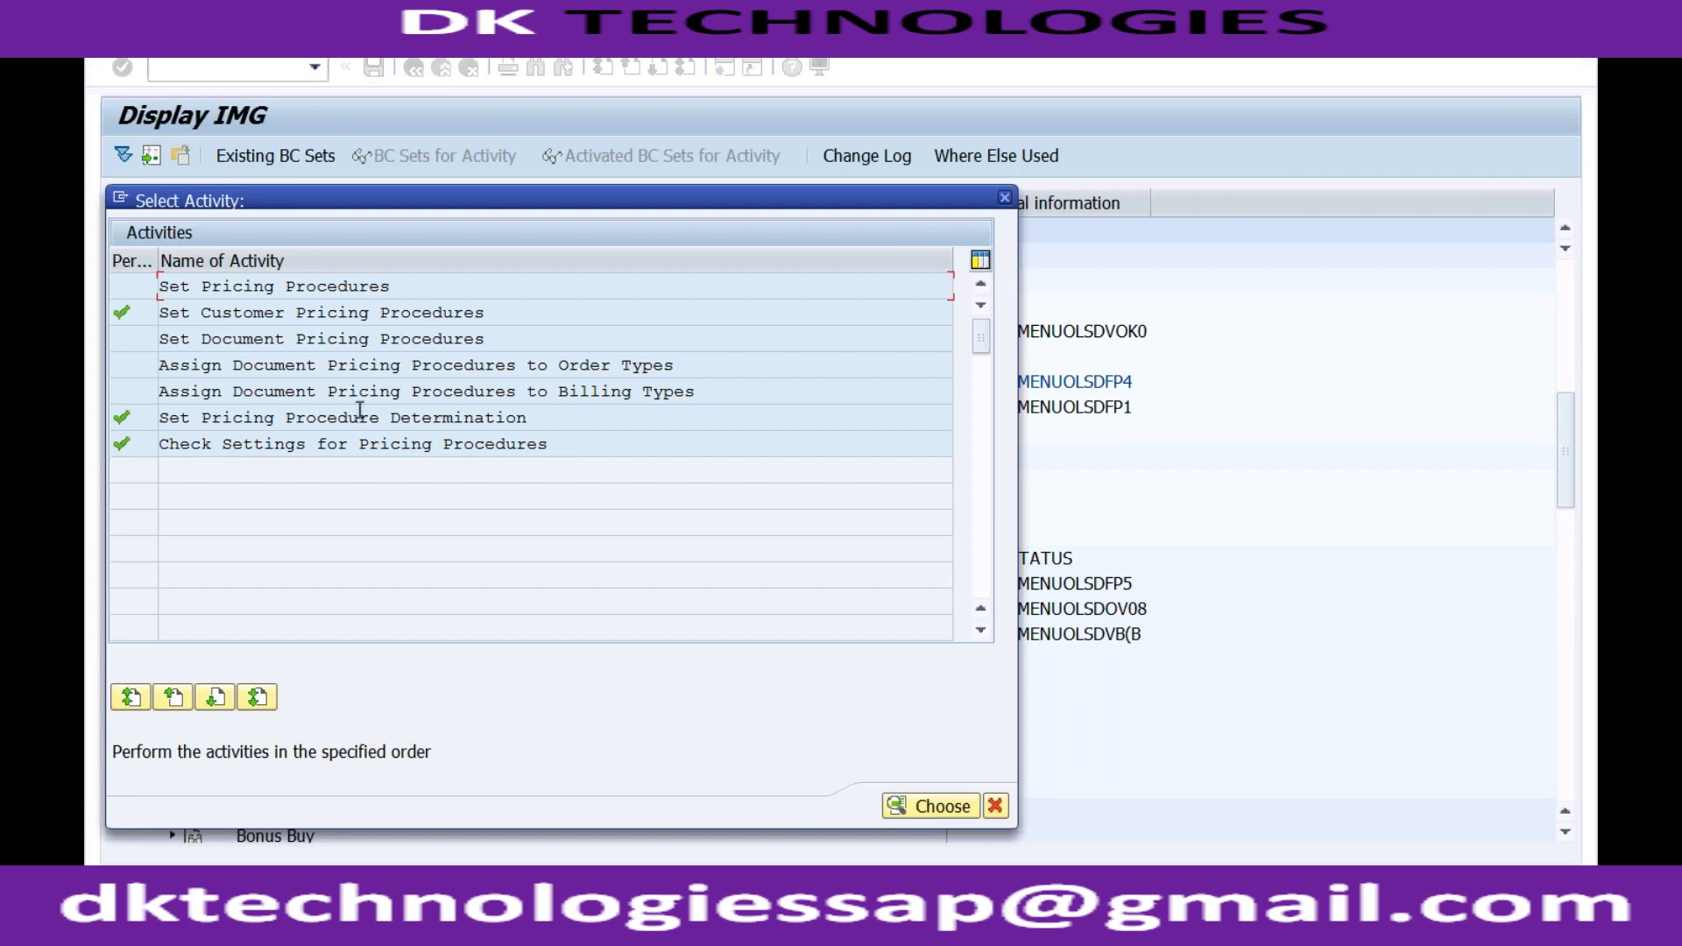
# Step: Review the overviews of Set Pricing Procedures and Set Document Pricing Procedures, and close the activity selection
pyautogui.doubleClick(381, 287)
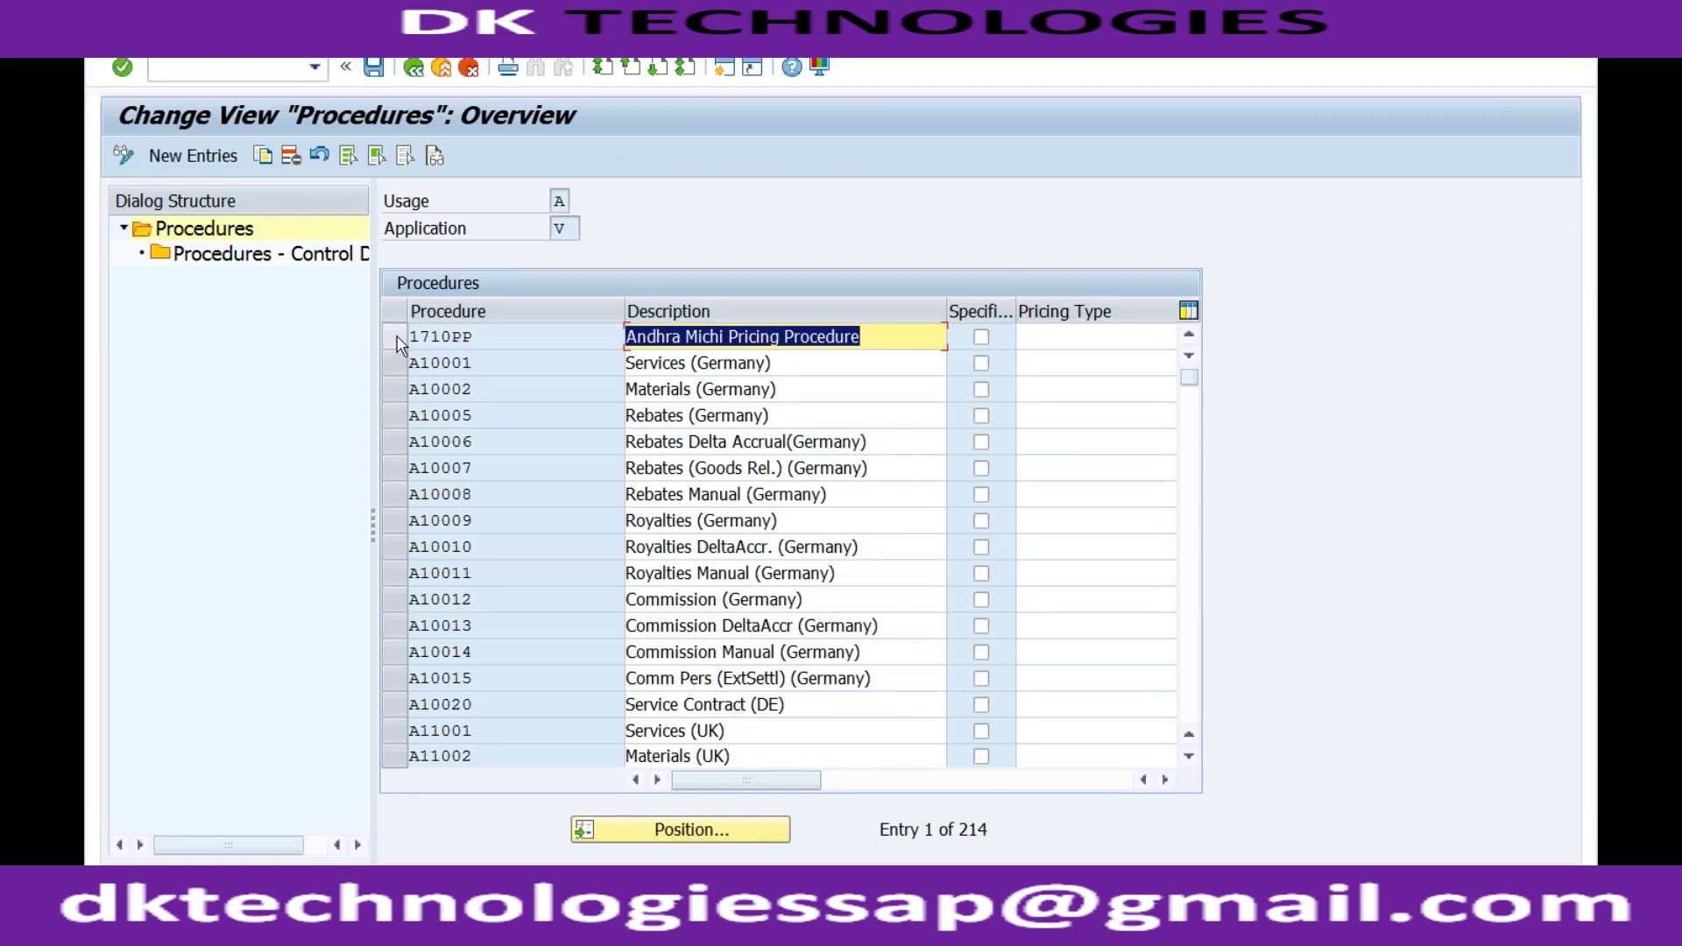
pyautogui.click(420, 70)
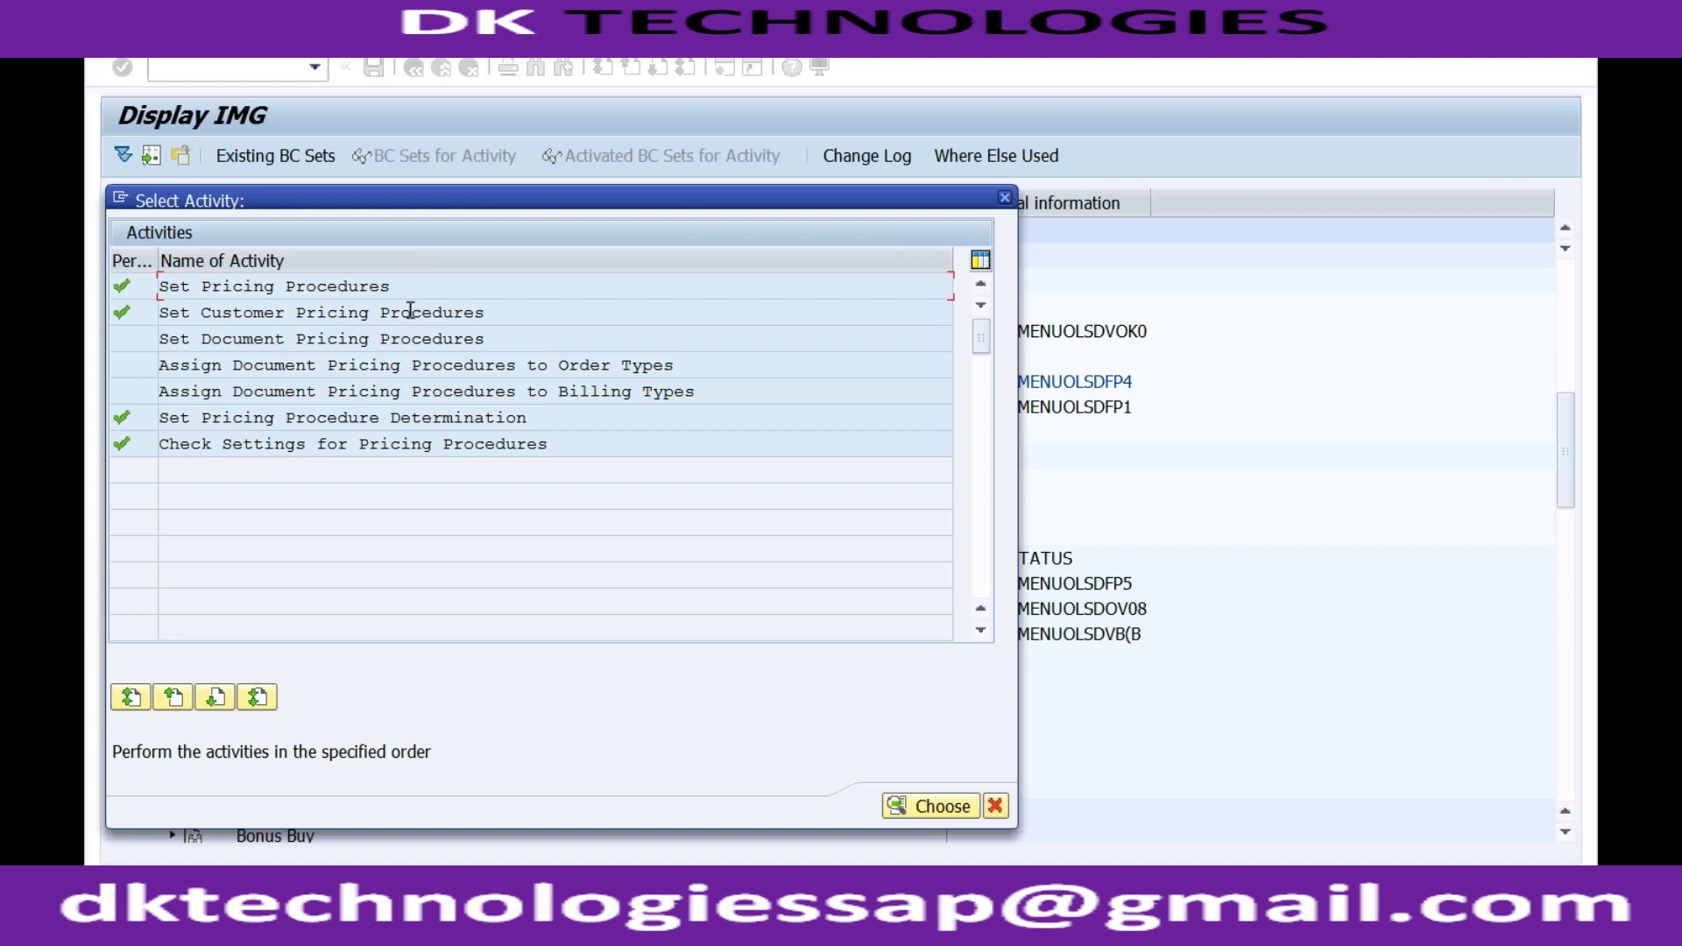
pyautogui.click(394, 342)
pyautogui.doubleClick(394, 343)
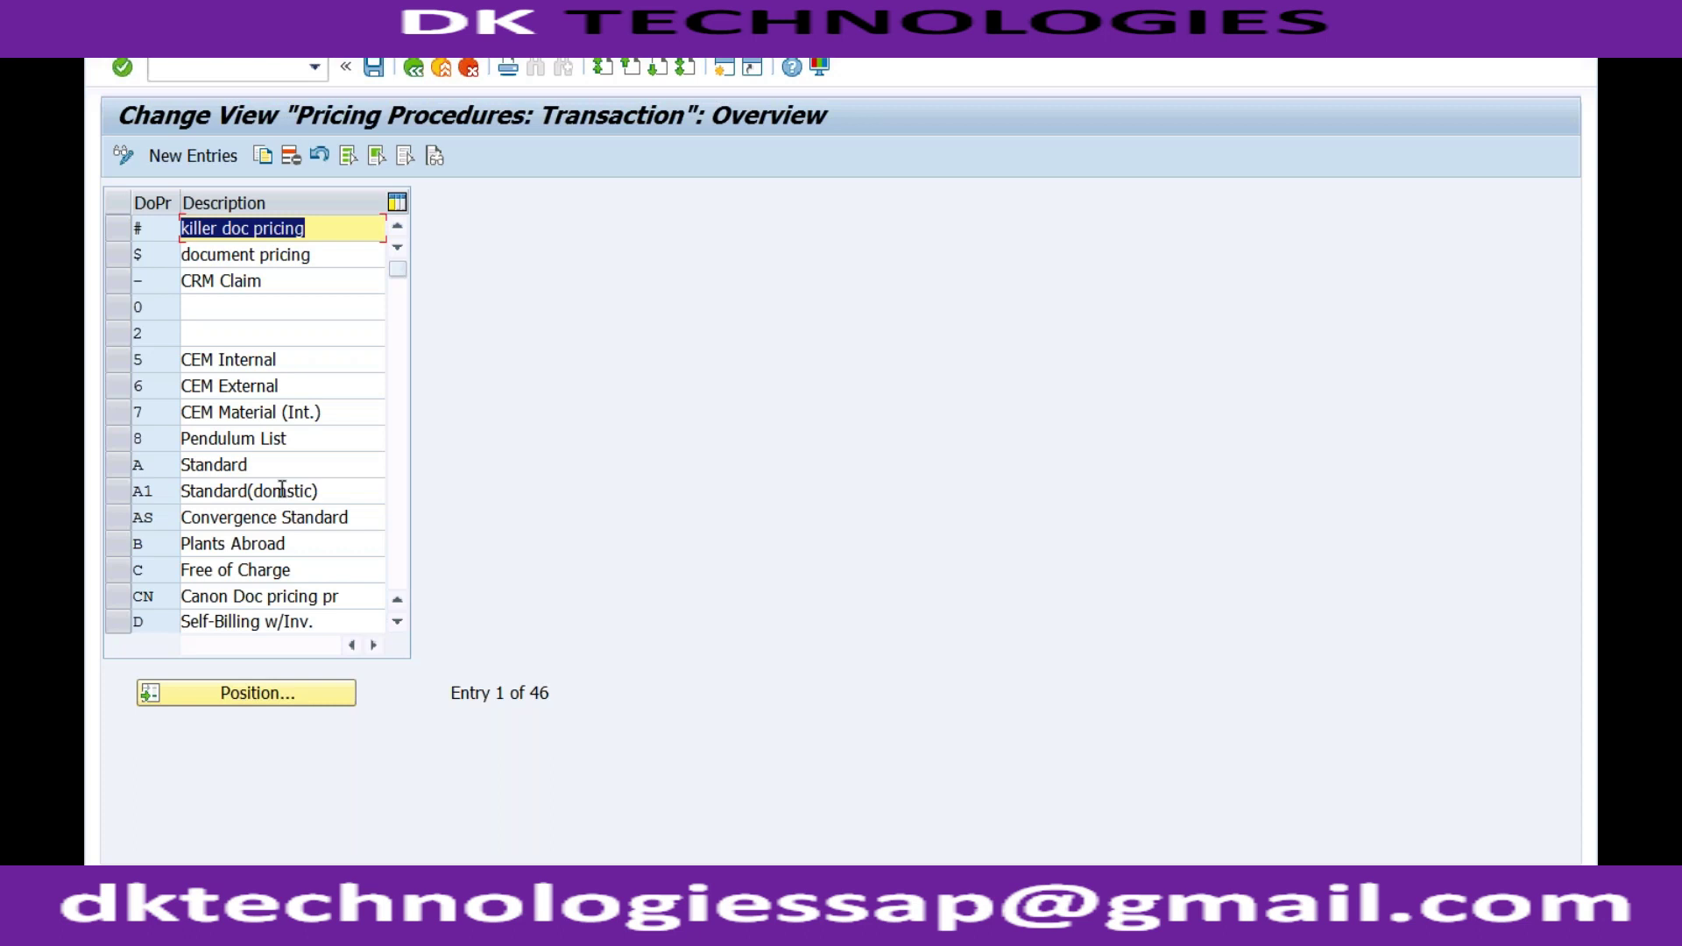
pyautogui.click(150, 308)
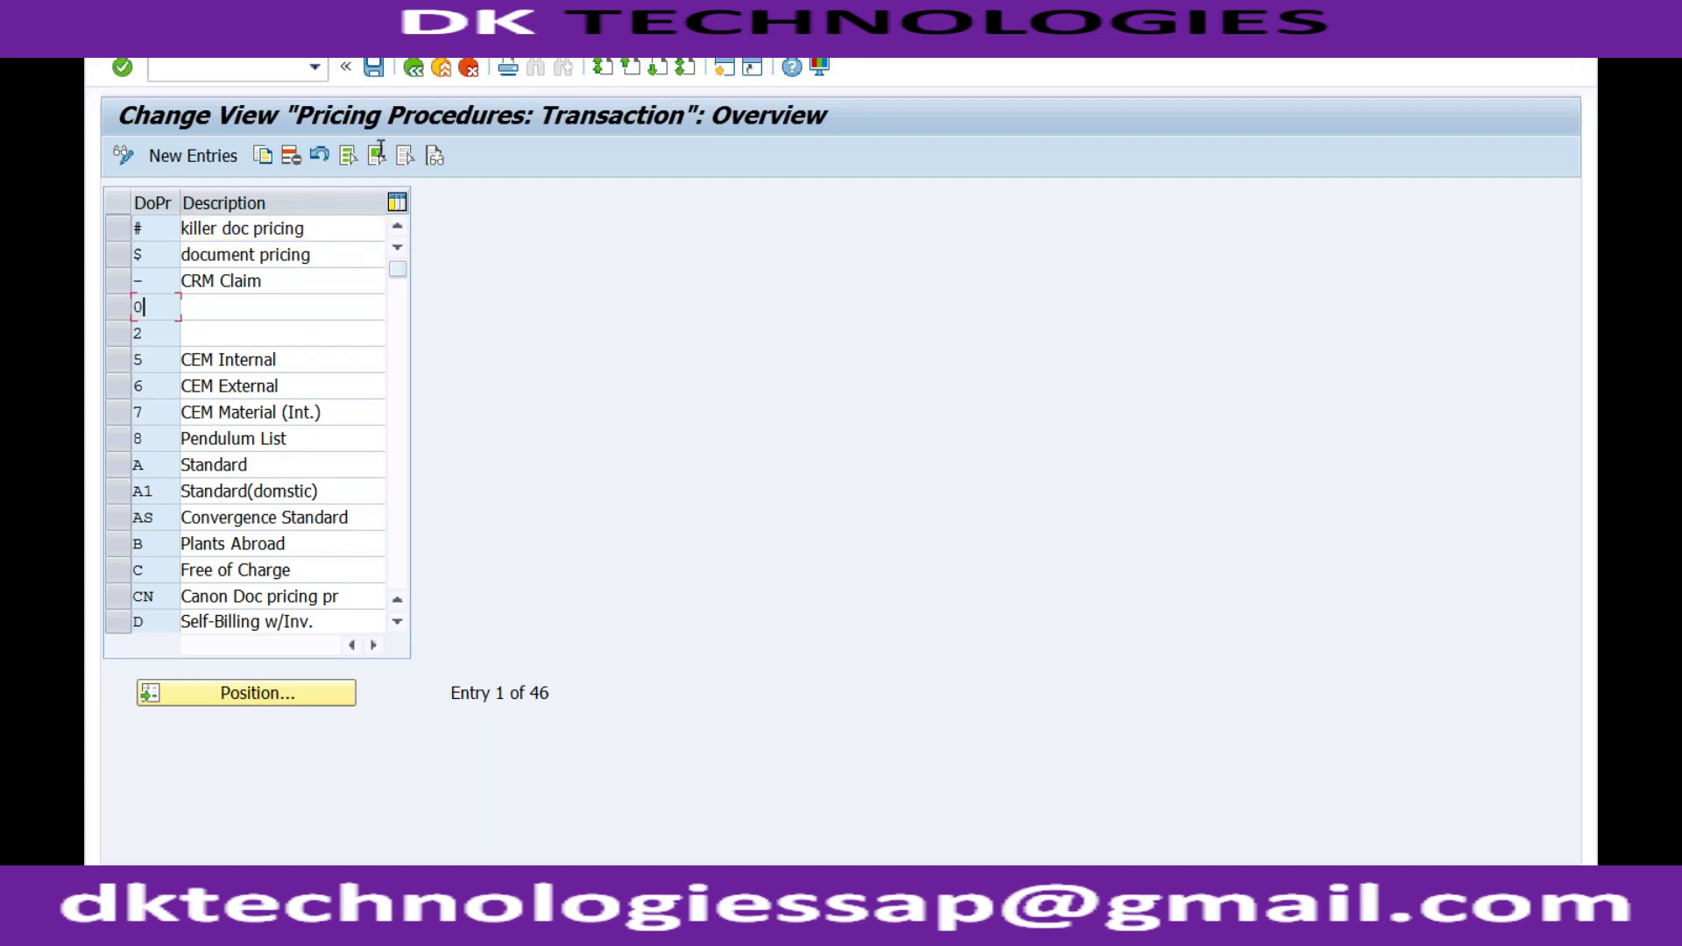
pyautogui.click(416, 69)
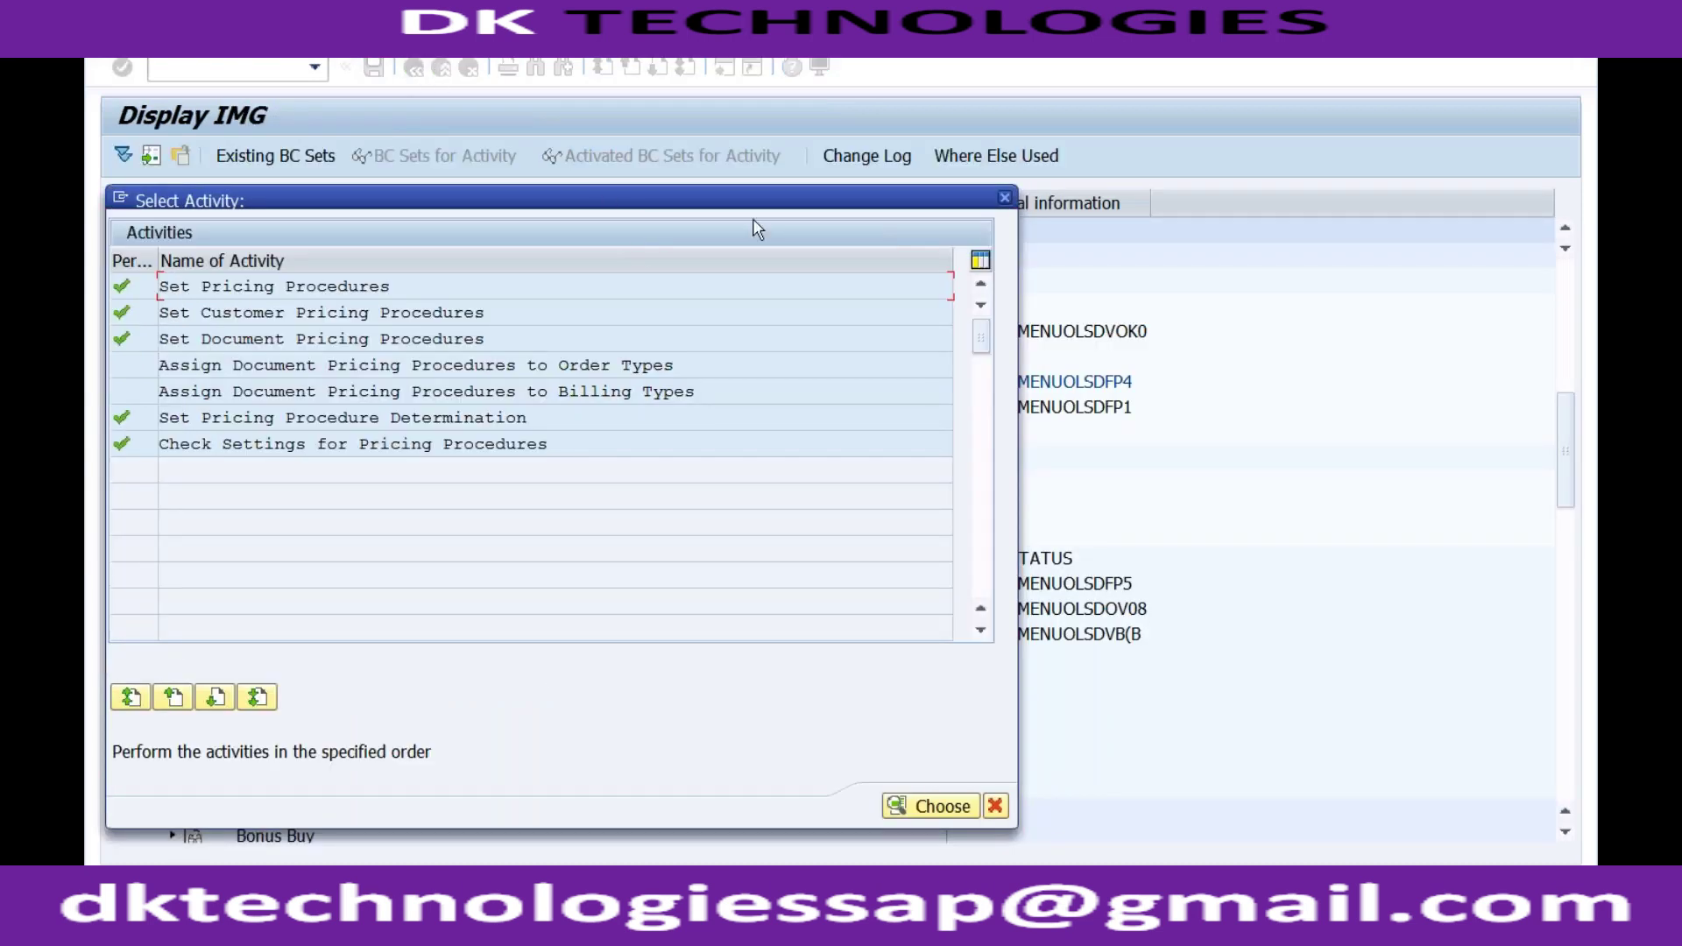
pyautogui.click(1004, 198)
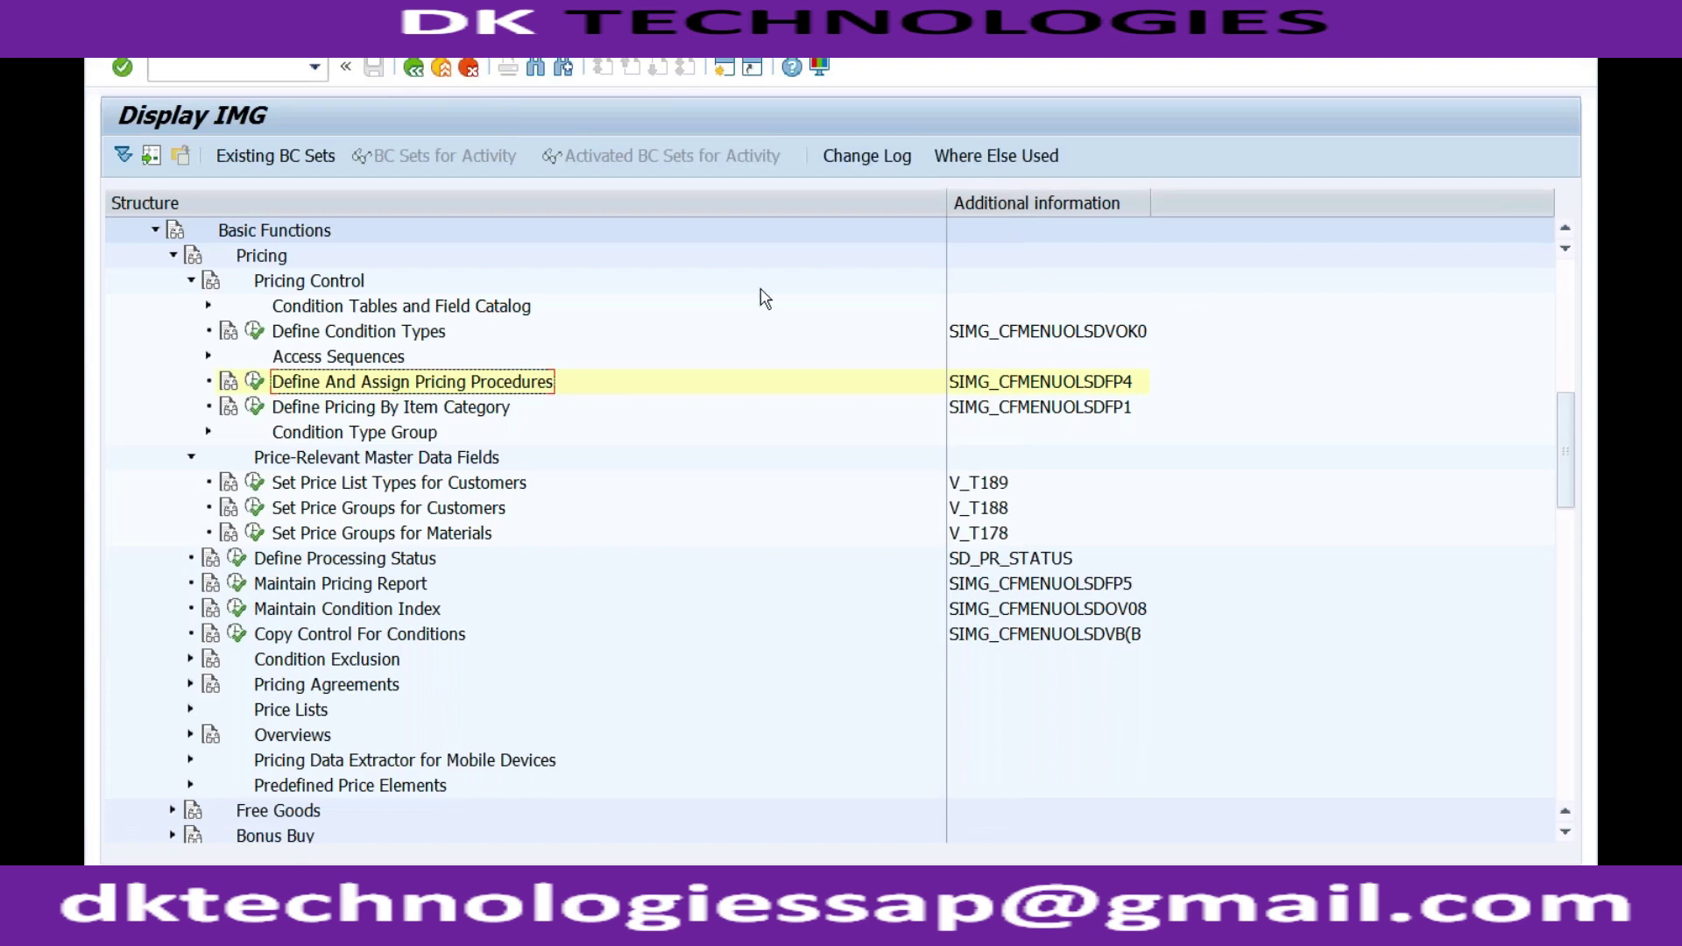
# Step: Inspect the business partner's customer pricing procedure in the orders data and the delivering plant in the shipping data
pyautogui.moveTo(389, 928)
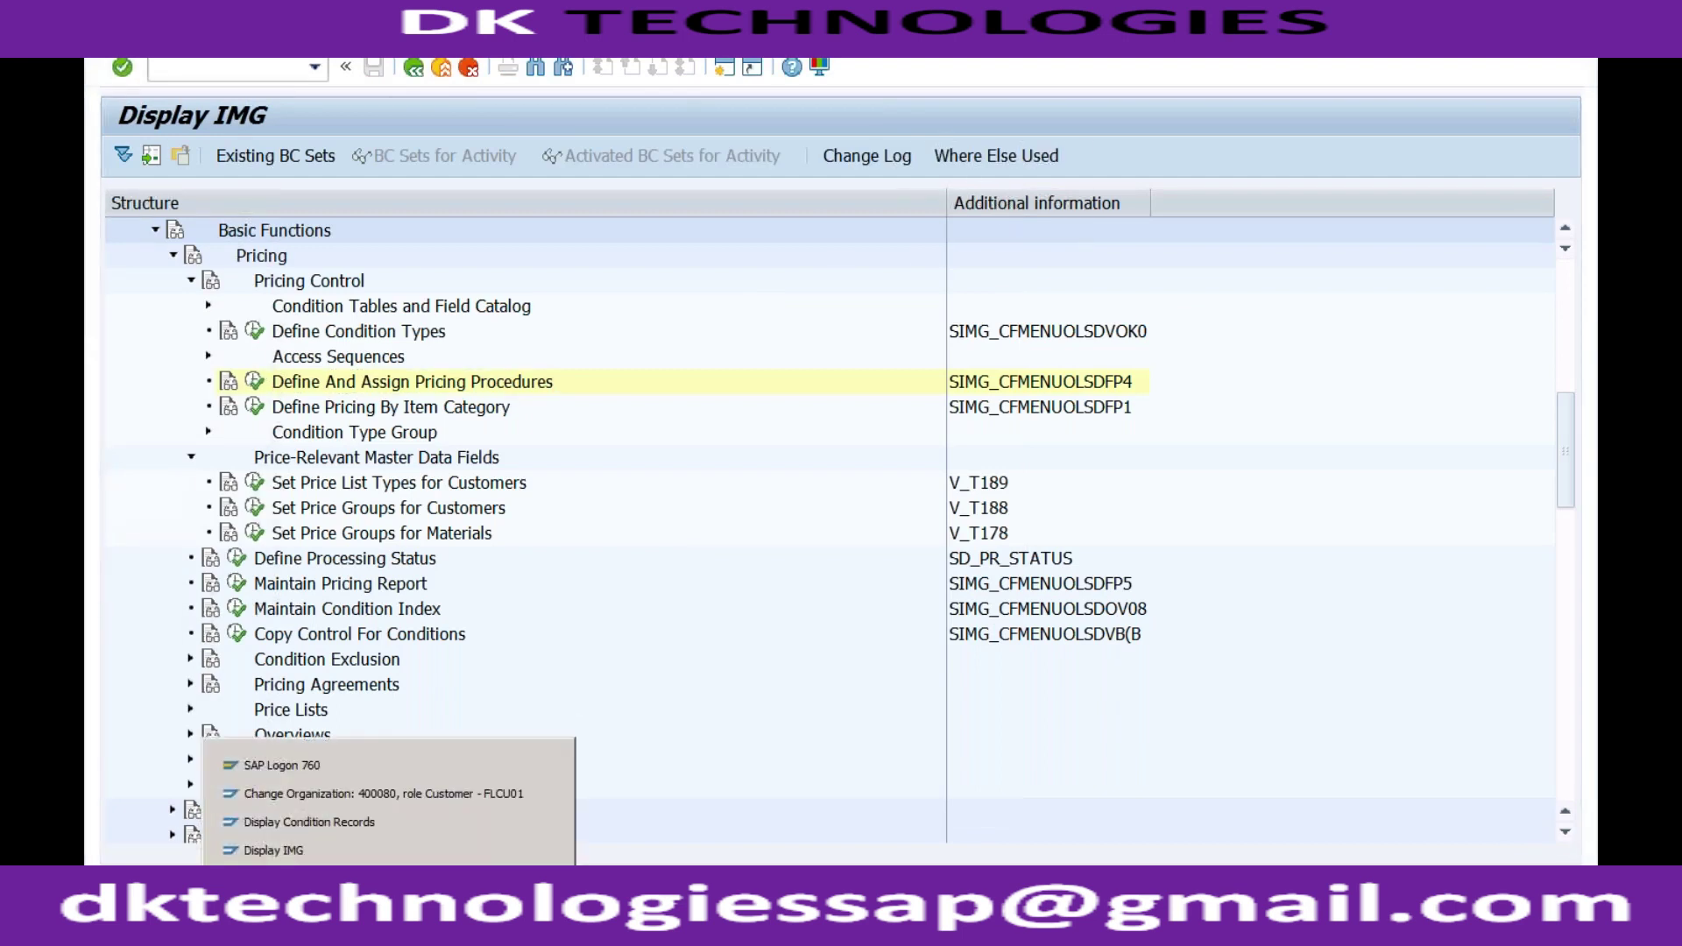
pyautogui.click(375, 792)
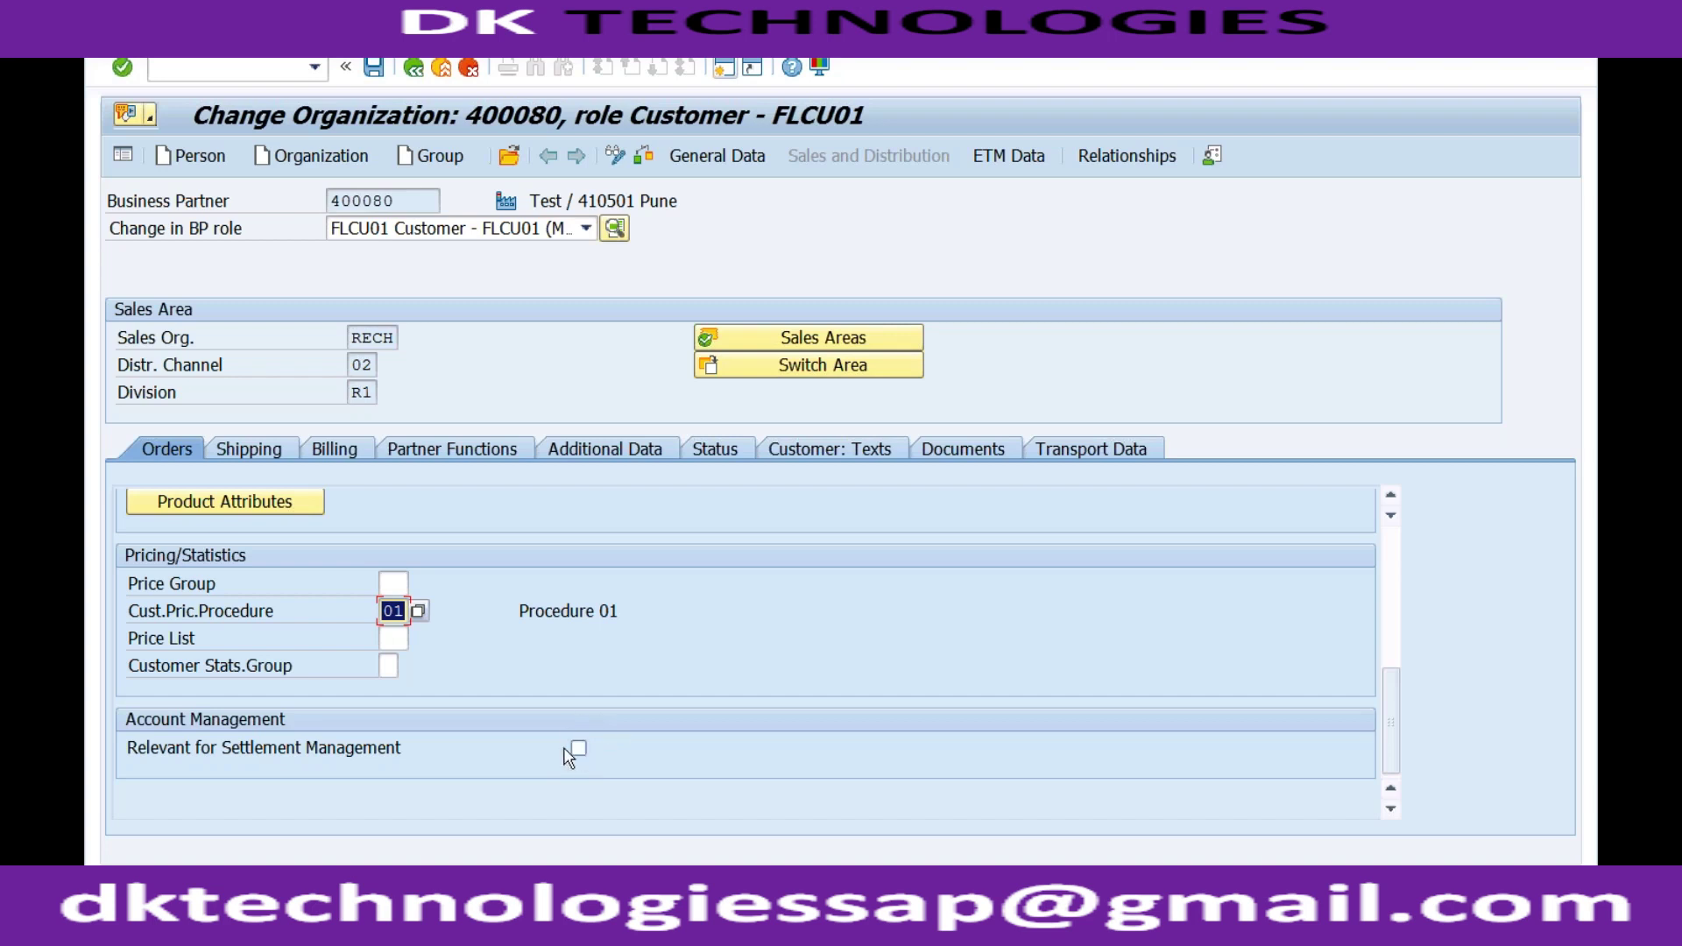
pyautogui.click(271, 445)
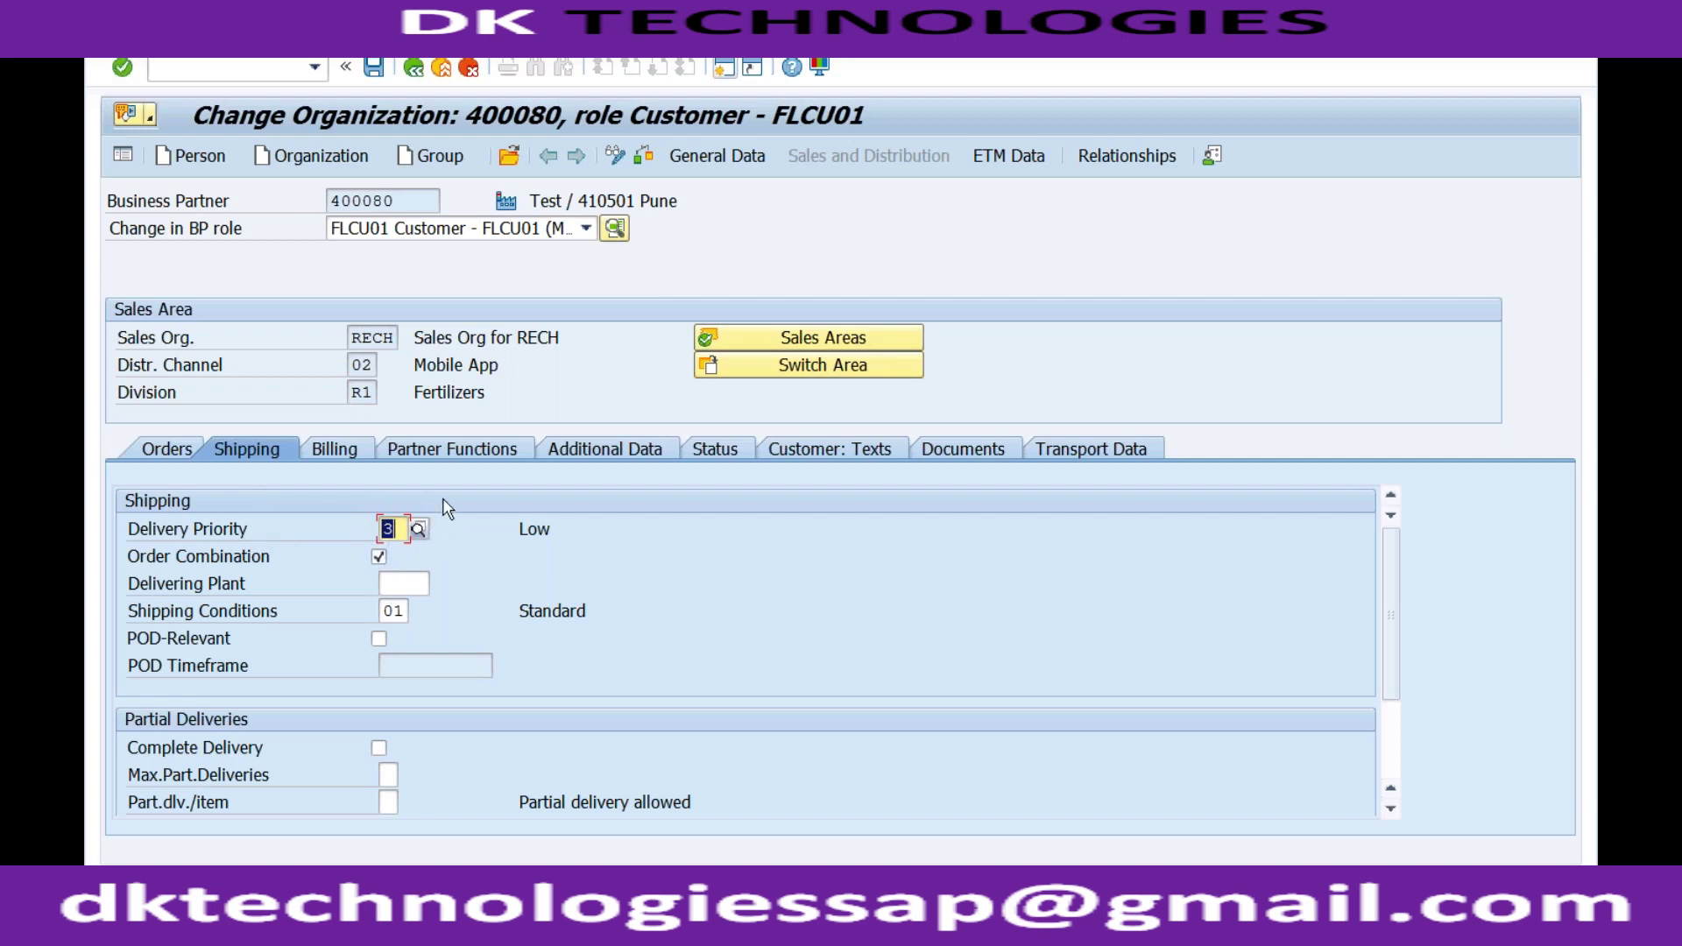
pyautogui.click(408, 585)
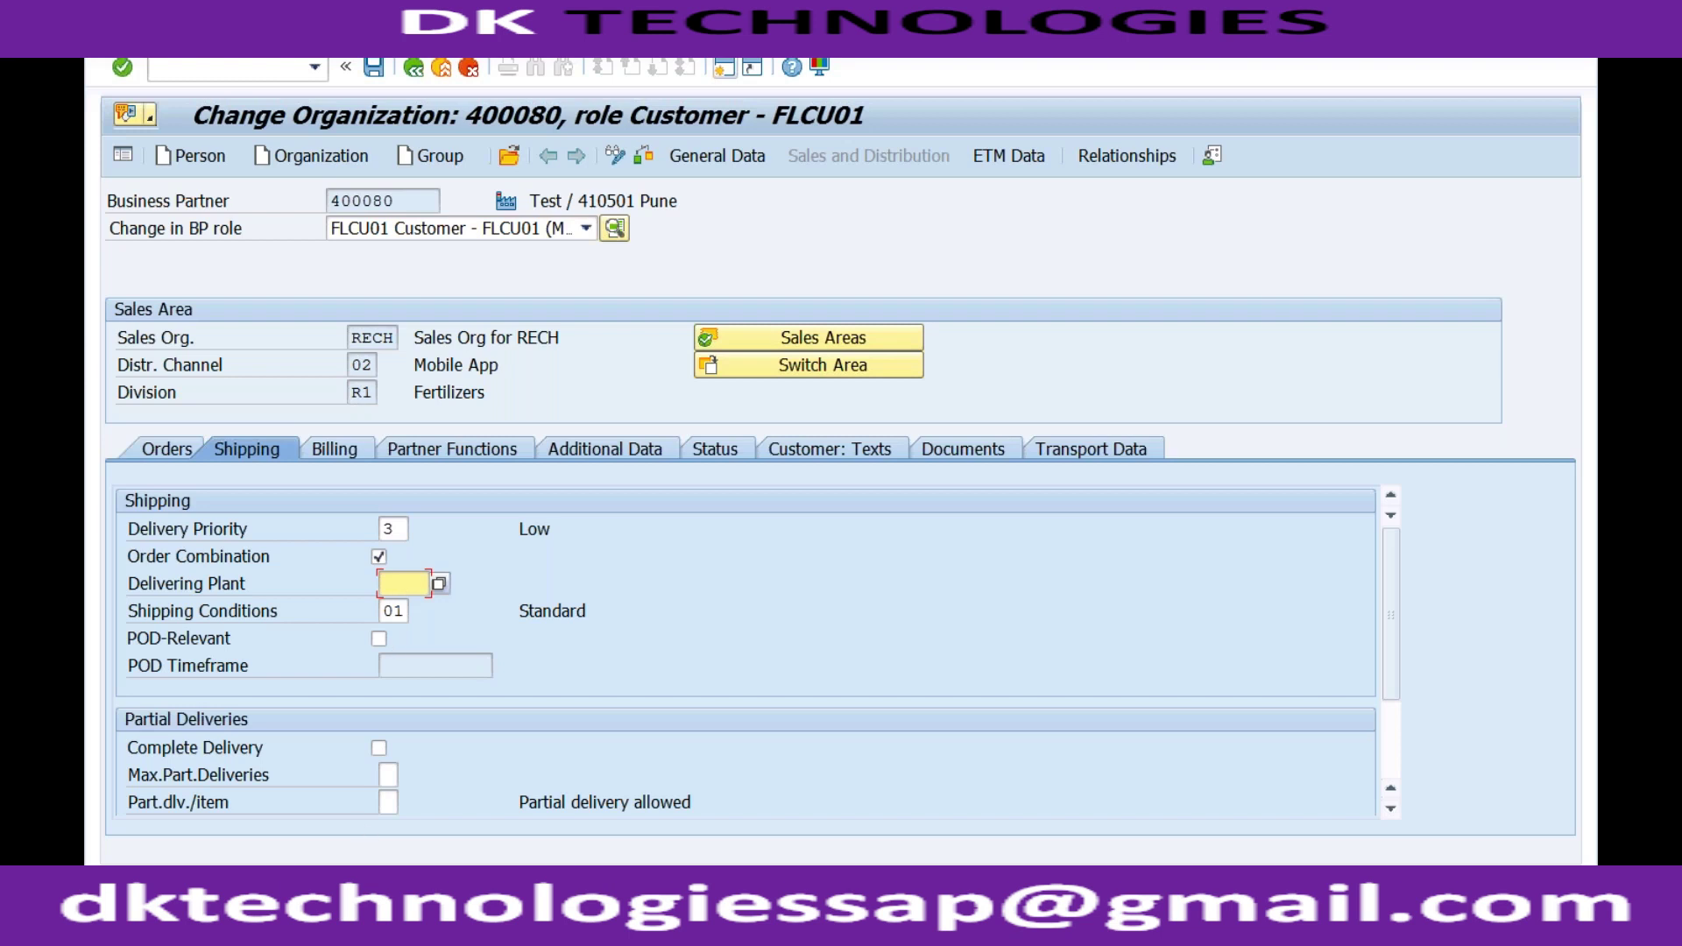
# Step: Run transaction VA01 in the customizing session and proceed to the entry screen for a new standard order
pyautogui.click(389, 927)
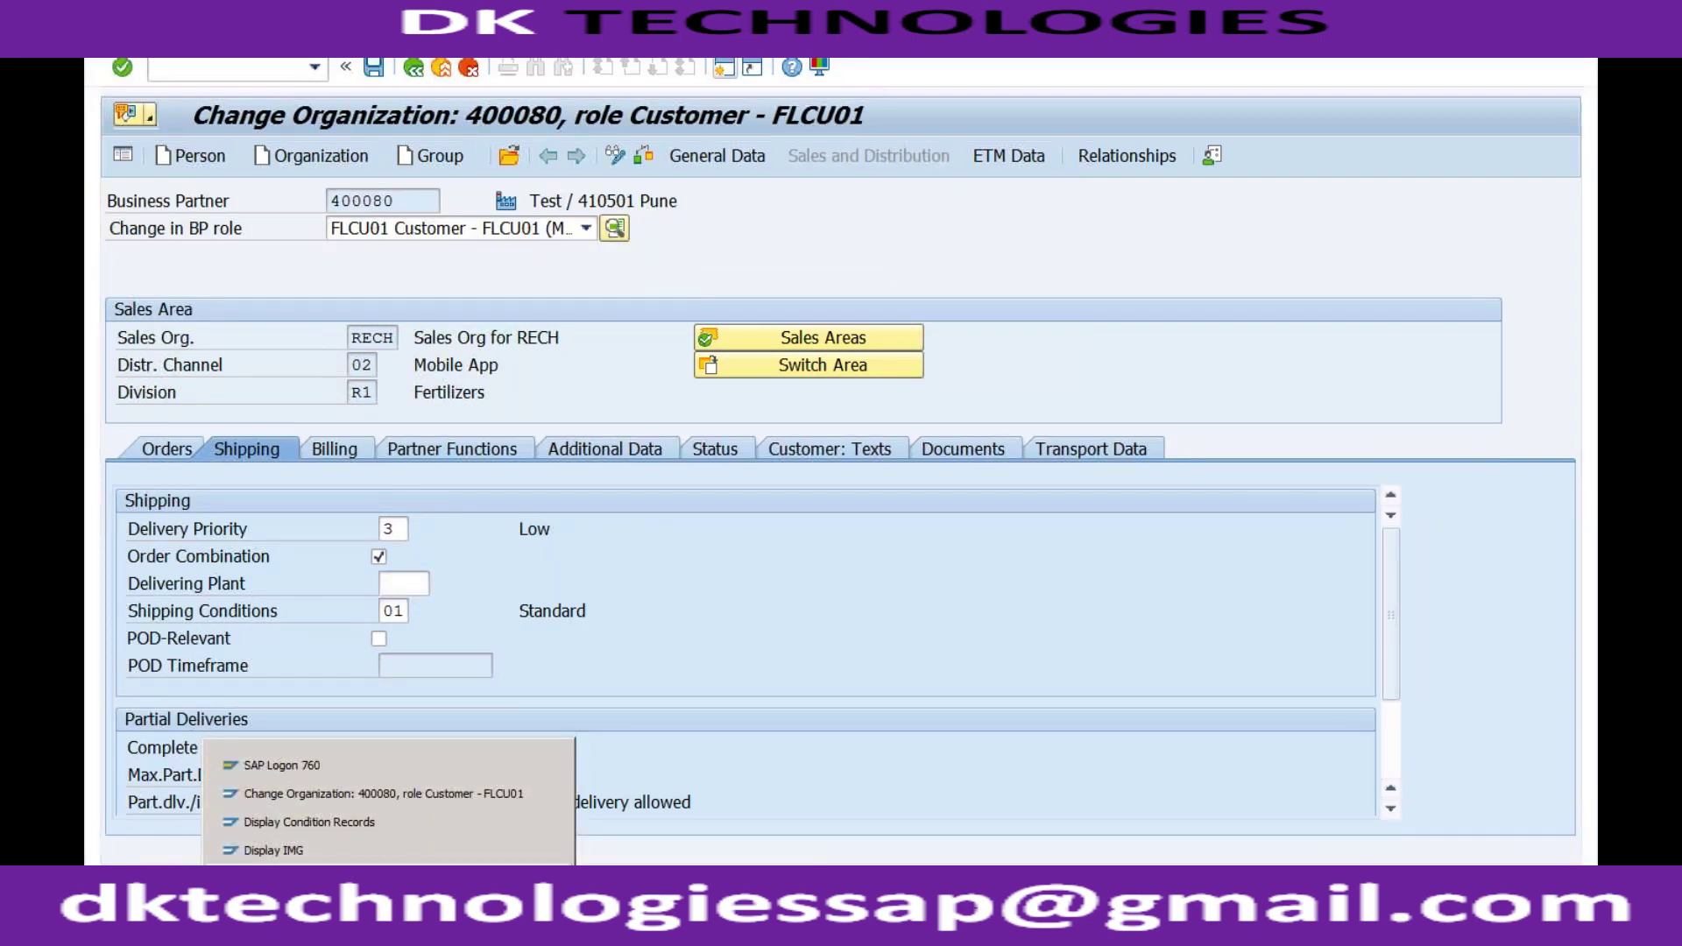
pyautogui.click(394, 849)
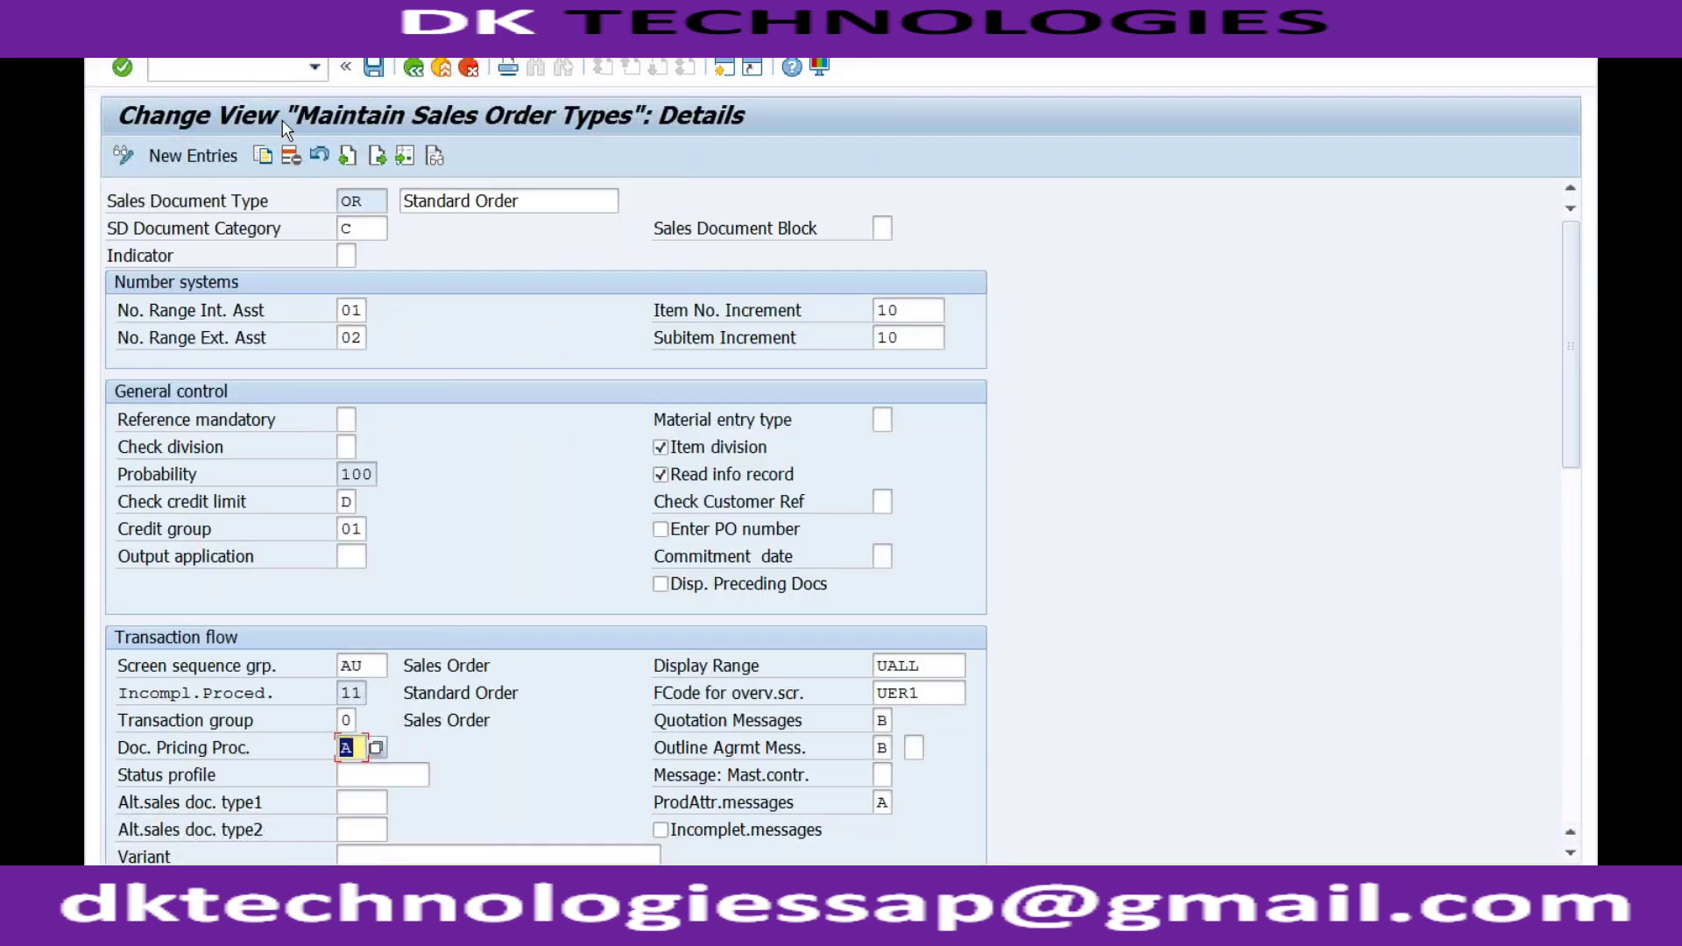
pyautogui.click(250, 66)
pyautogui.write('/')
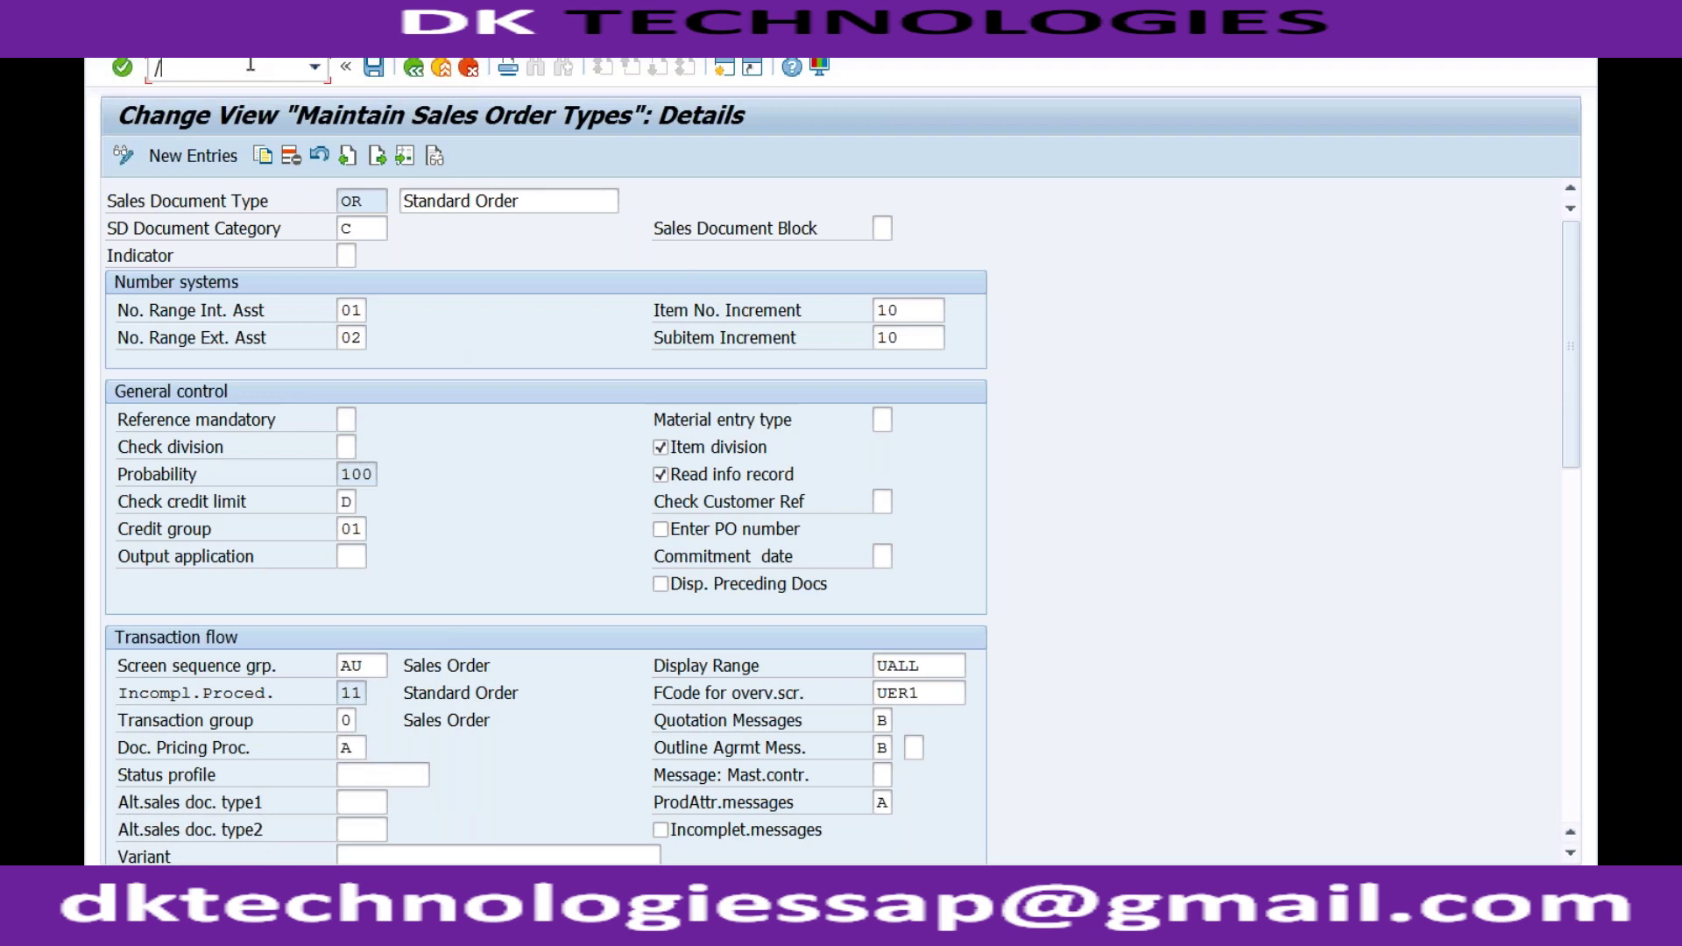
pyautogui.write('nva01')
pyautogui.press('Return')
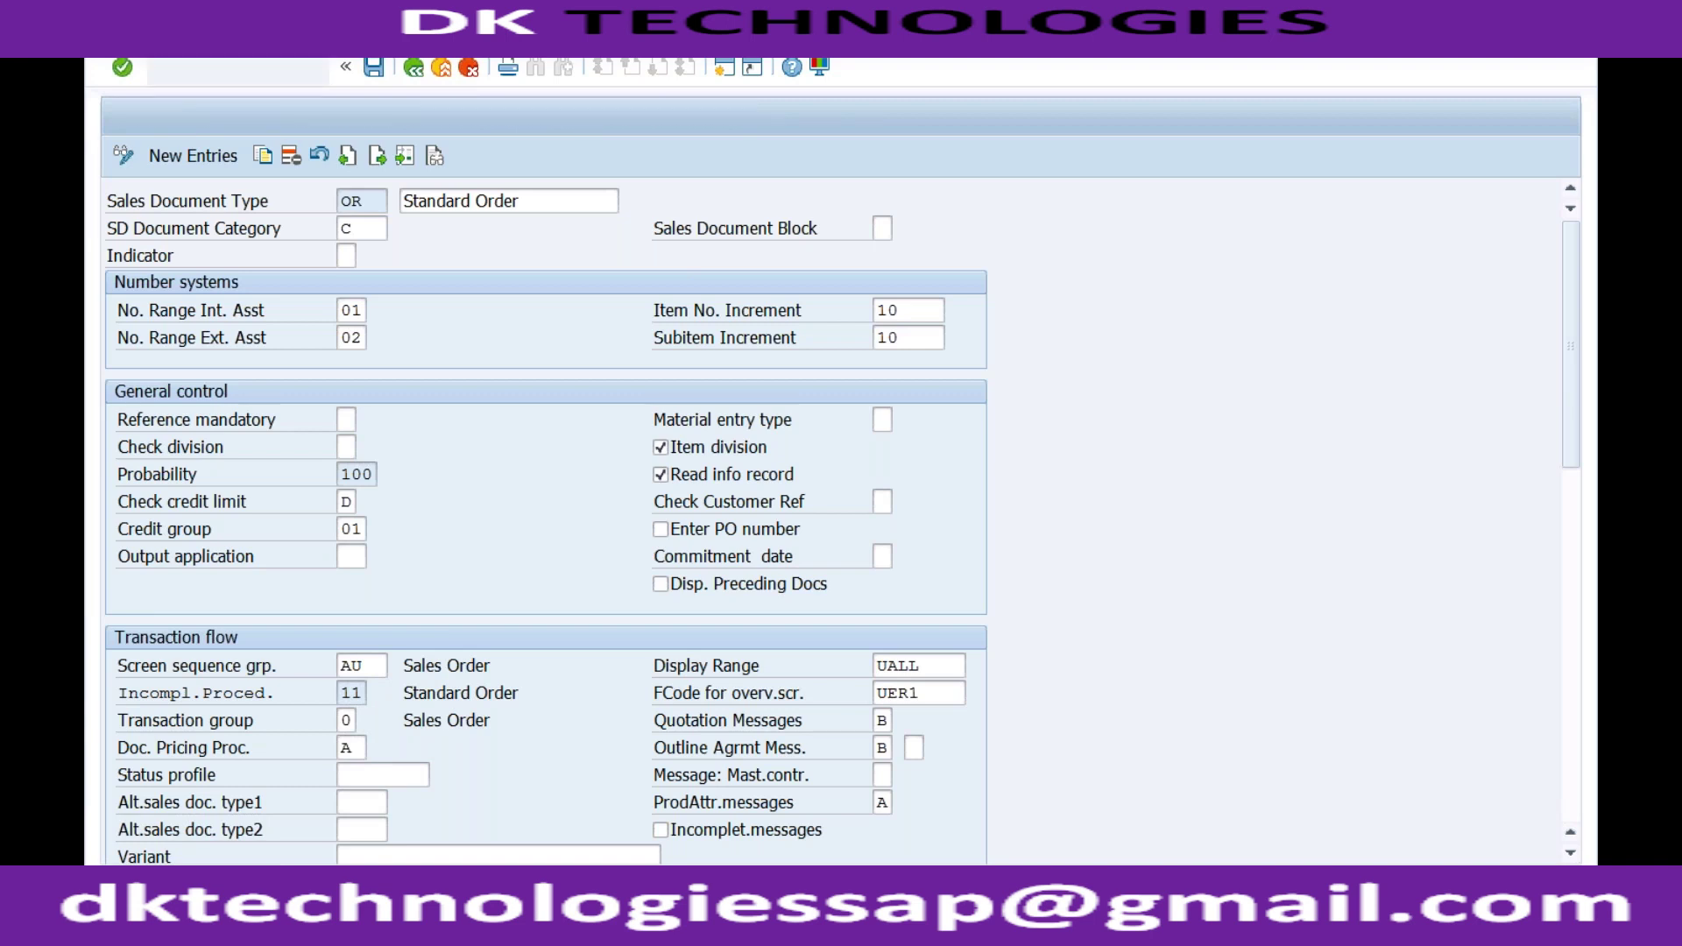
pyautogui.press('Return')
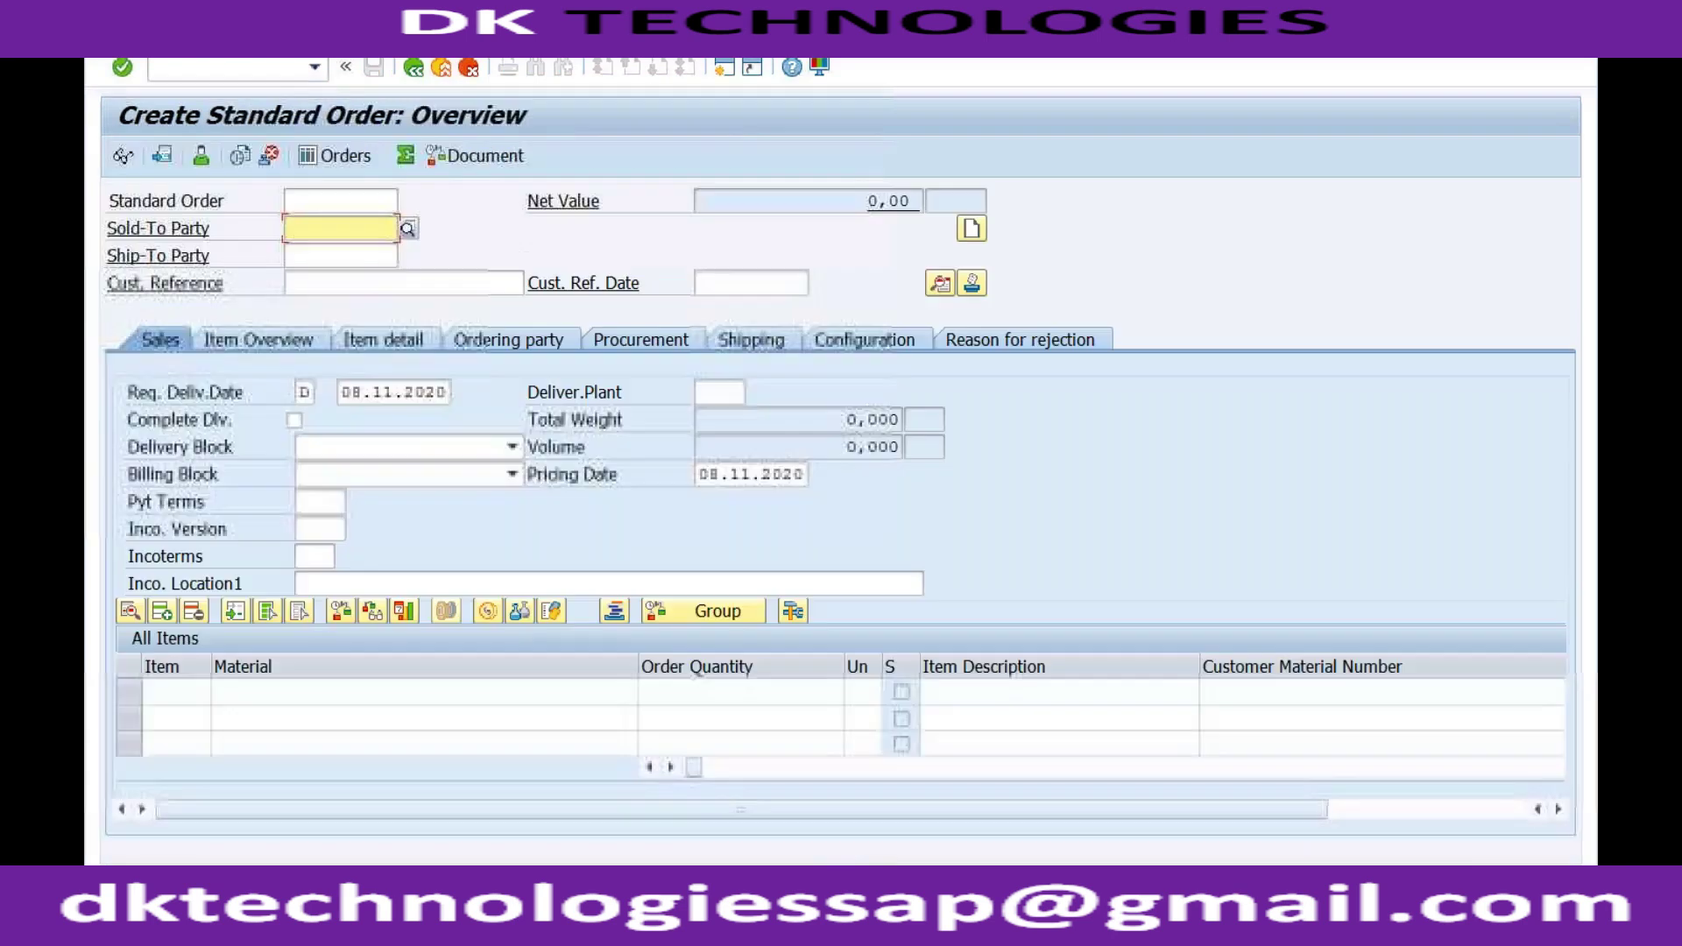
# Step: Try to start the order with the sold-to party number, customer reference Test, and material TRADING_GOODS2 in a quantity of 10
pyautogui.press('Return')
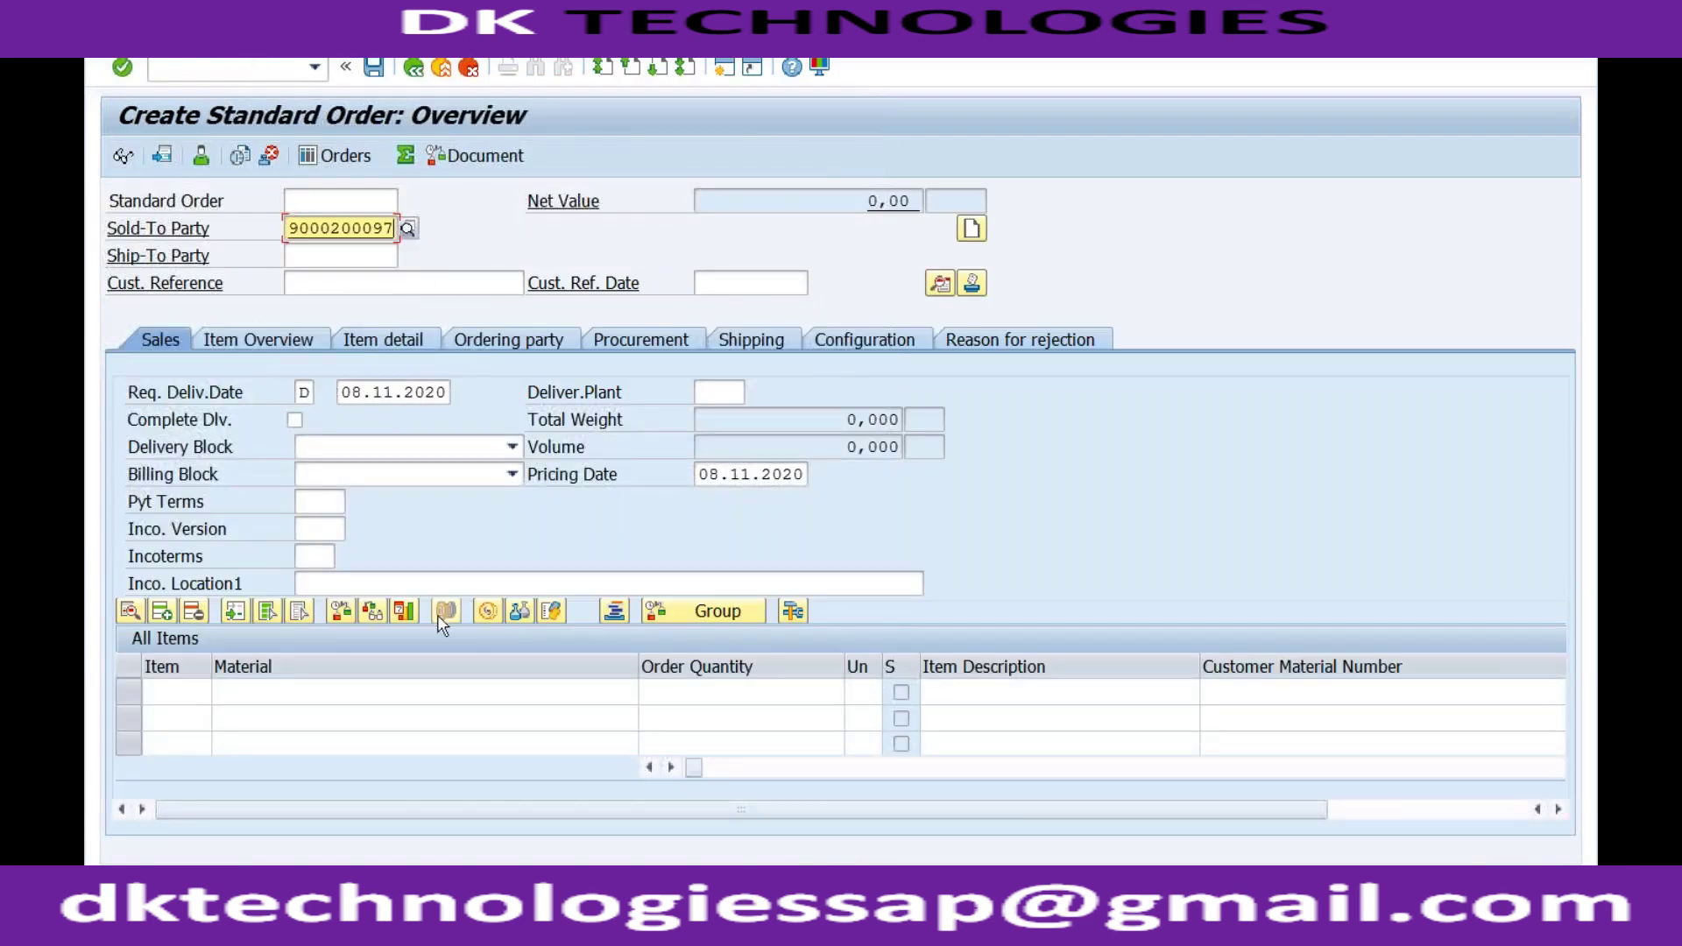
pyautogui.click(352, 690)
pyautogui.press('BackSpace')
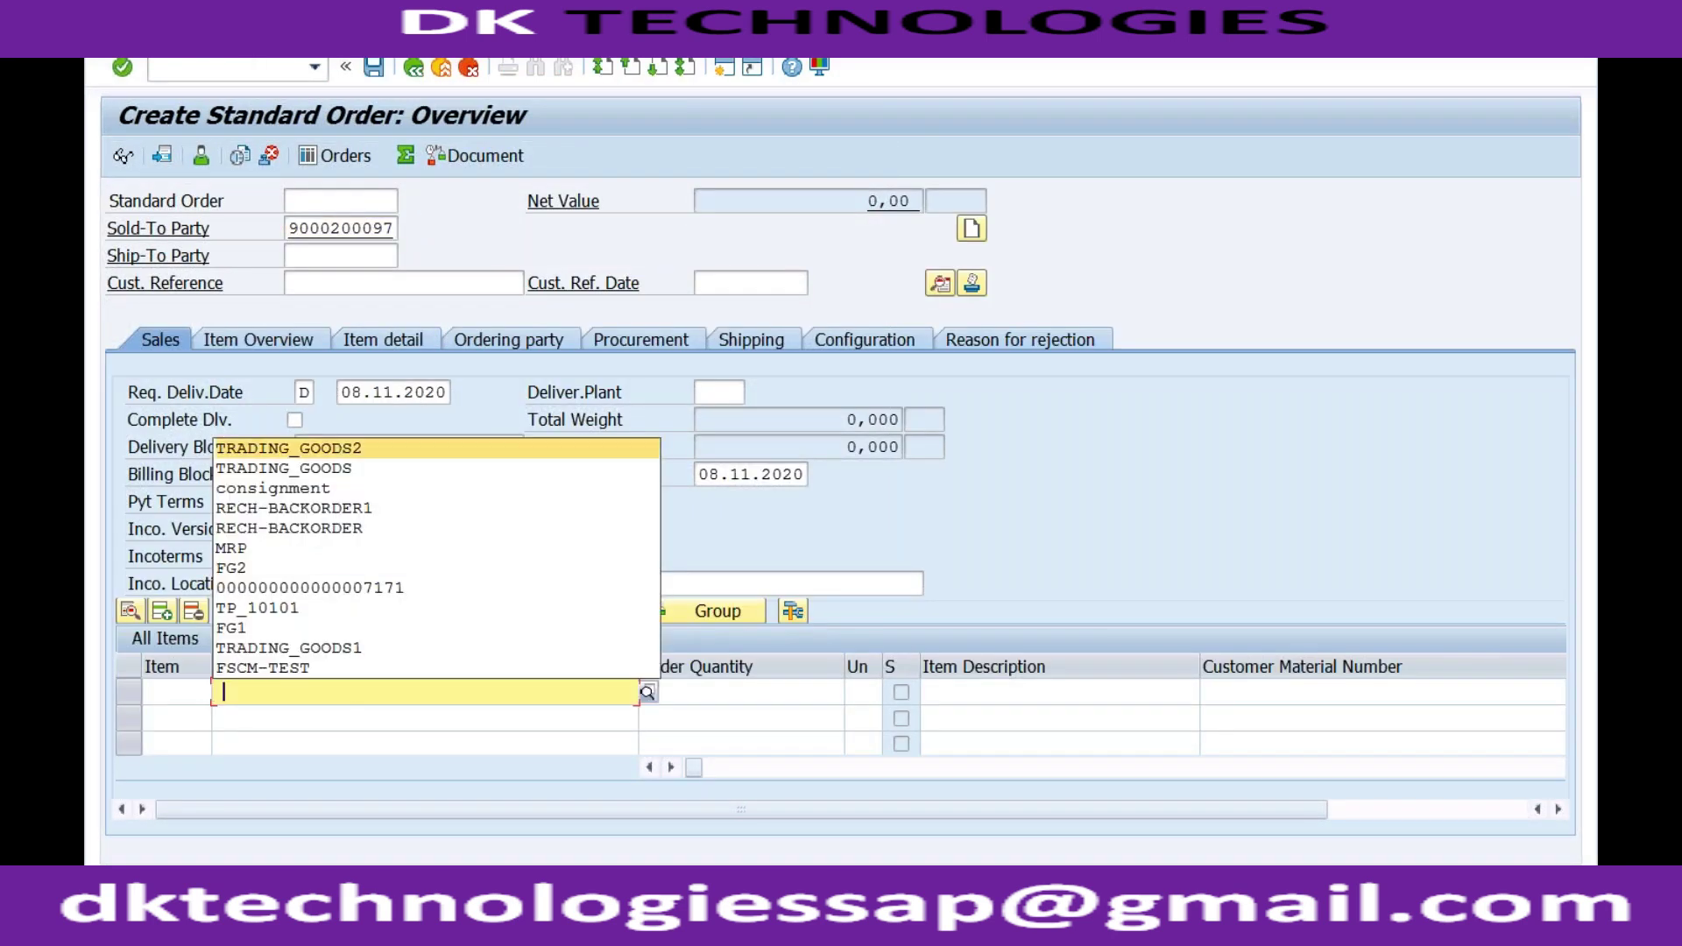
pyautogui.press('Tab')
pyautogui.write('10')
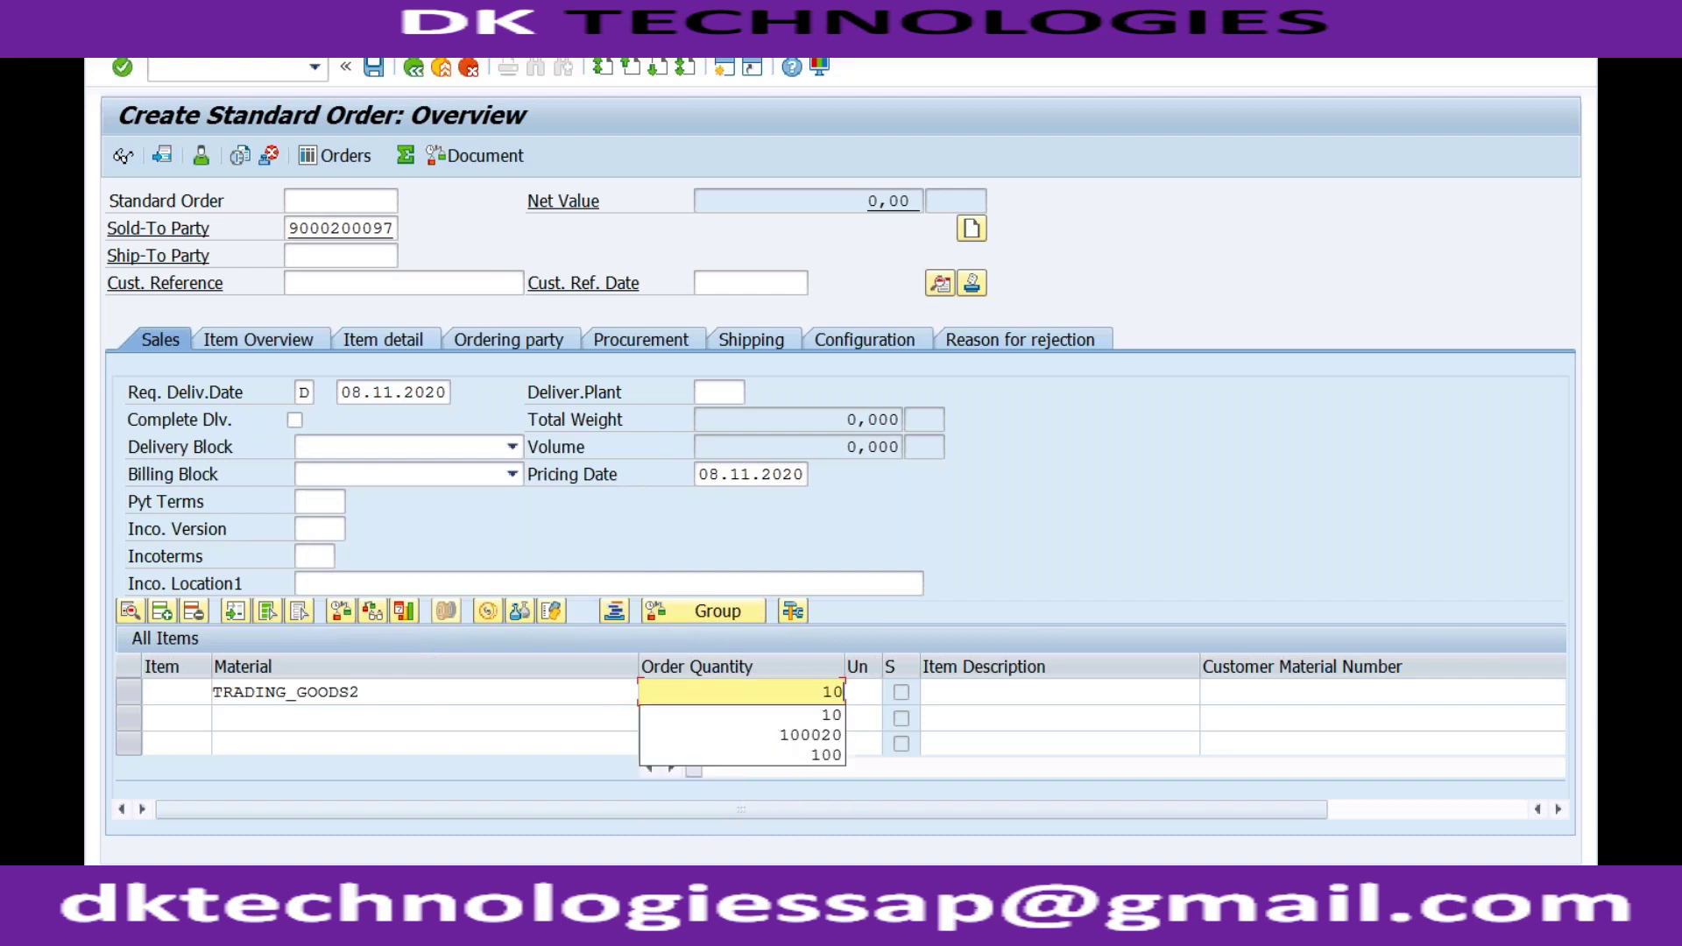
pyautogui.click(340, 281)
pyautogui.write('Test')
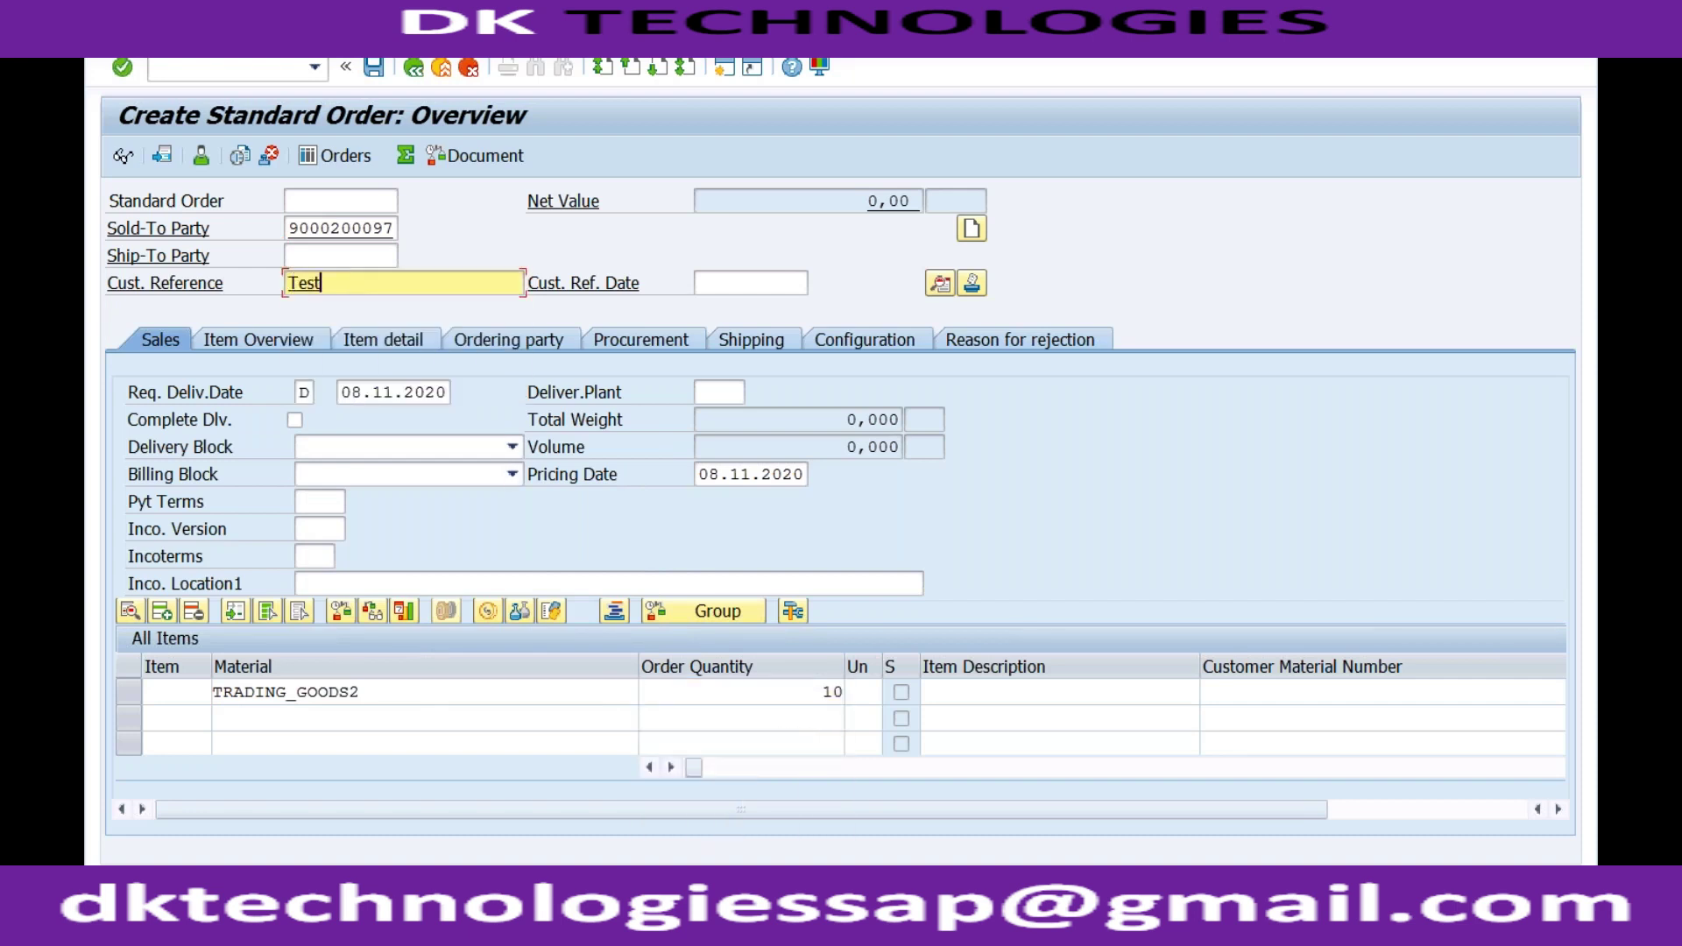
# Step: Try to complete the header with payment terms 0001, Incoterms CFR and location test, and submit the order data
pyautogui.click(318, 500)
pyautogui.click(317, 518)
pyautogui.click(311, 556)
pyautogui.click(312, 580)
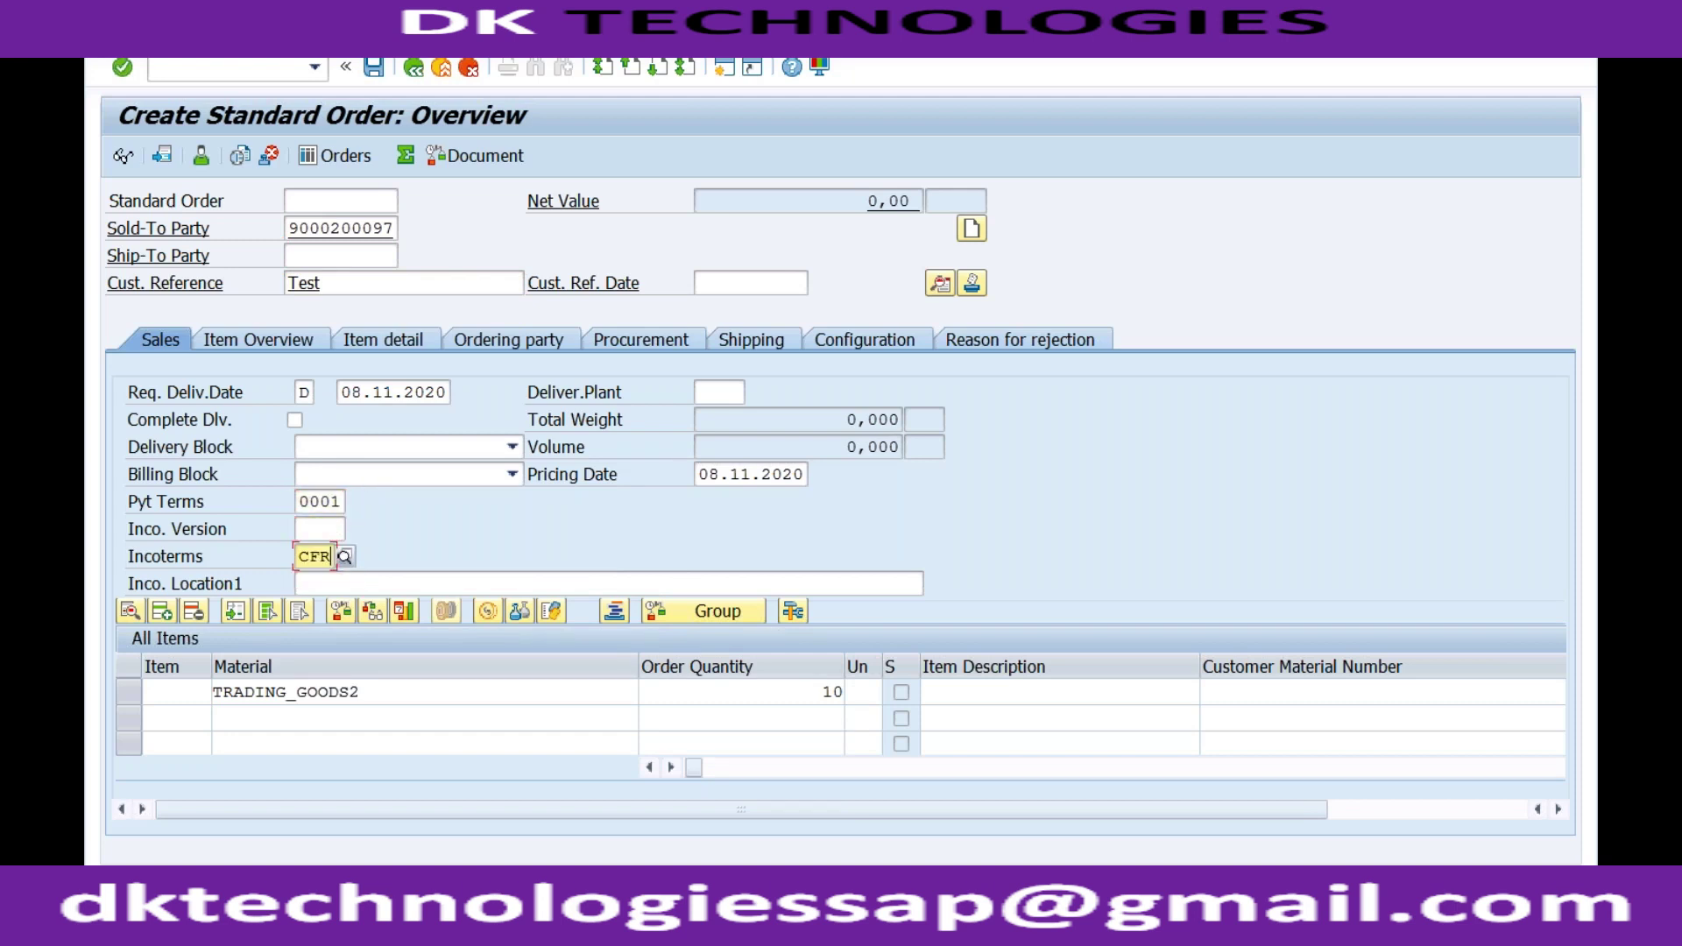
pyautogui.click(315, 583)
pyautogui.write('test')
pyautogui.press('Return')
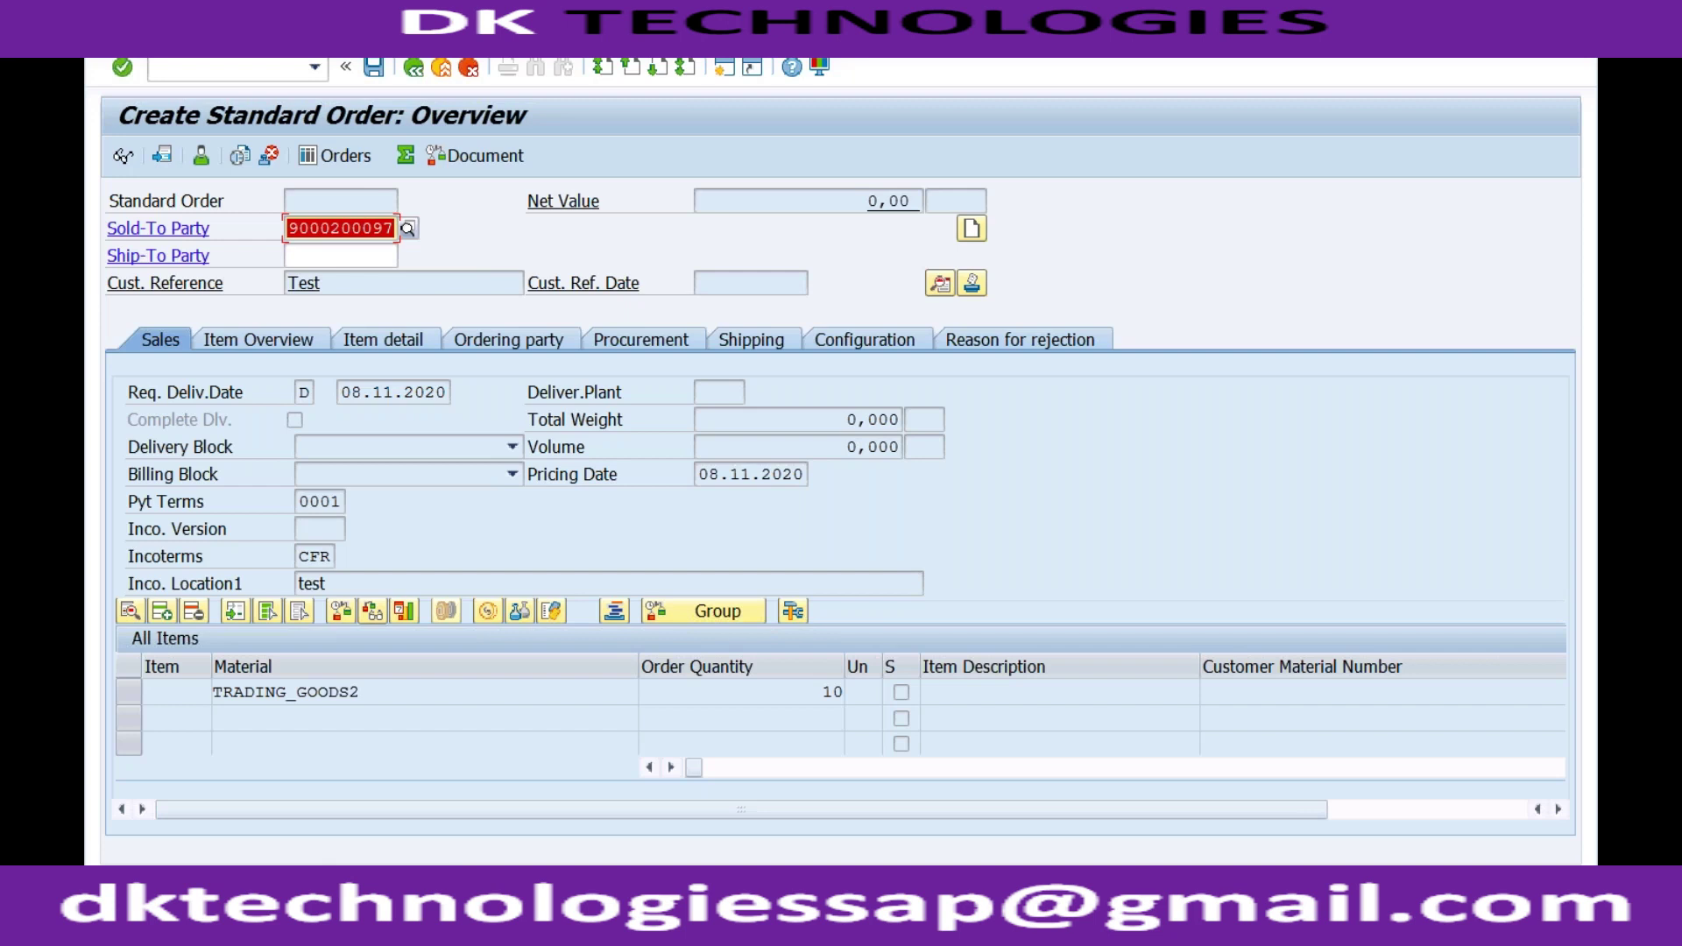
# Step: Switch to the business partner session and set the customer pricing procedure to 1 in the sales area's orders data
pyautogui.click(389, 928)
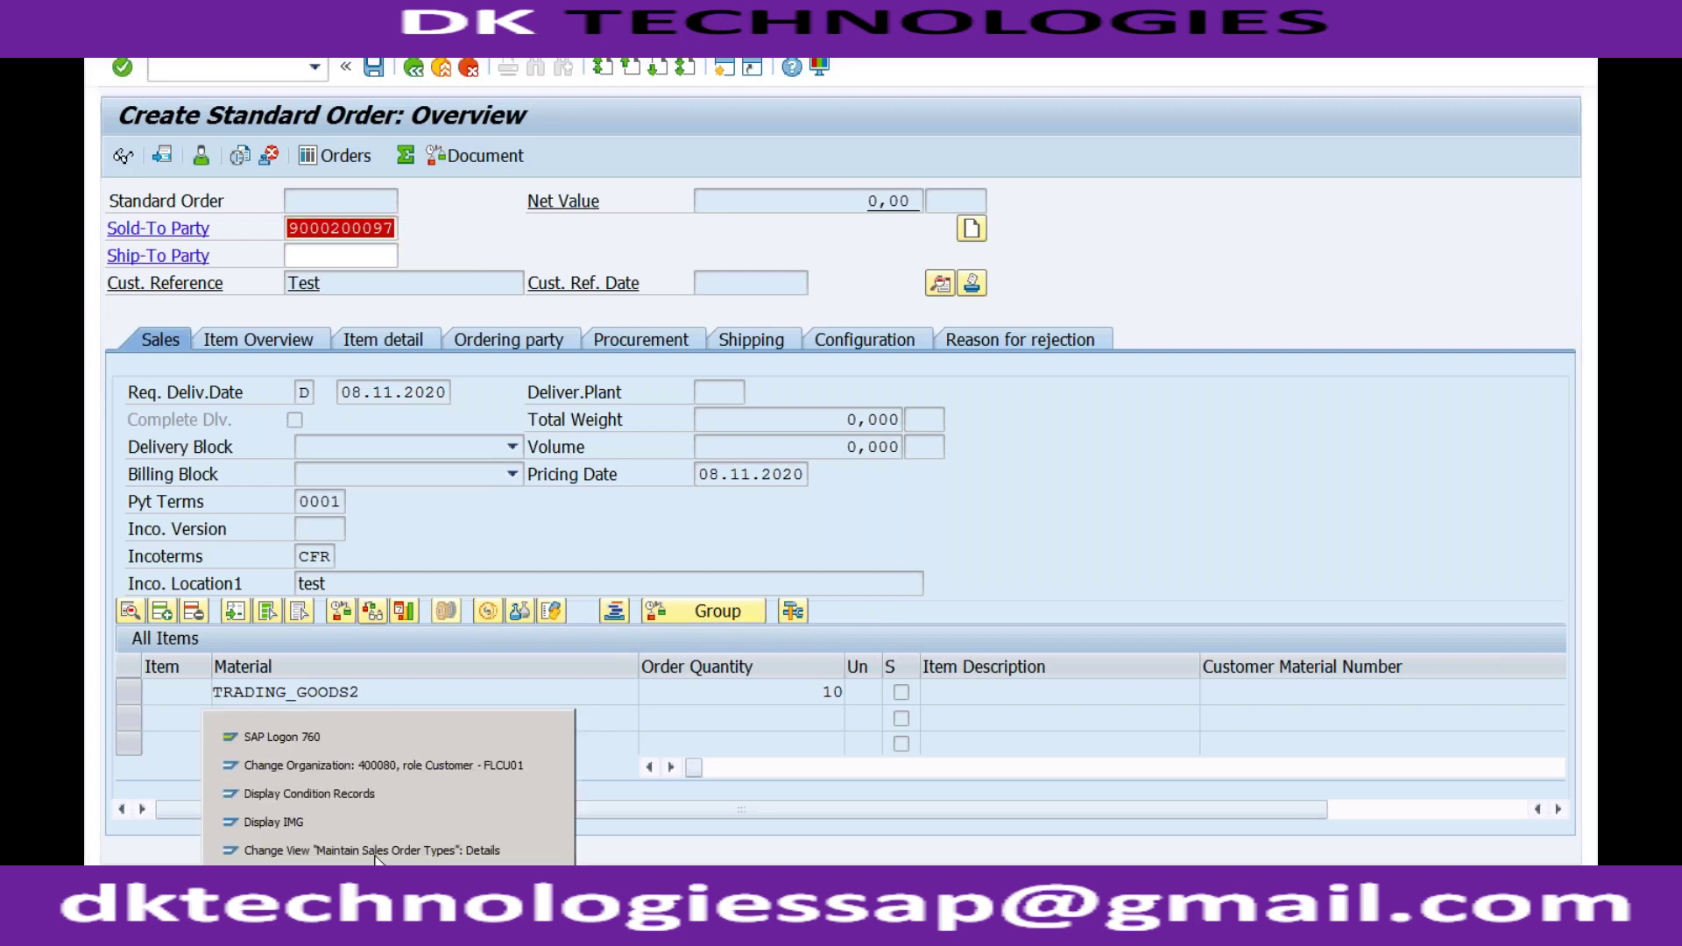
pyautogui.click(387, 764)
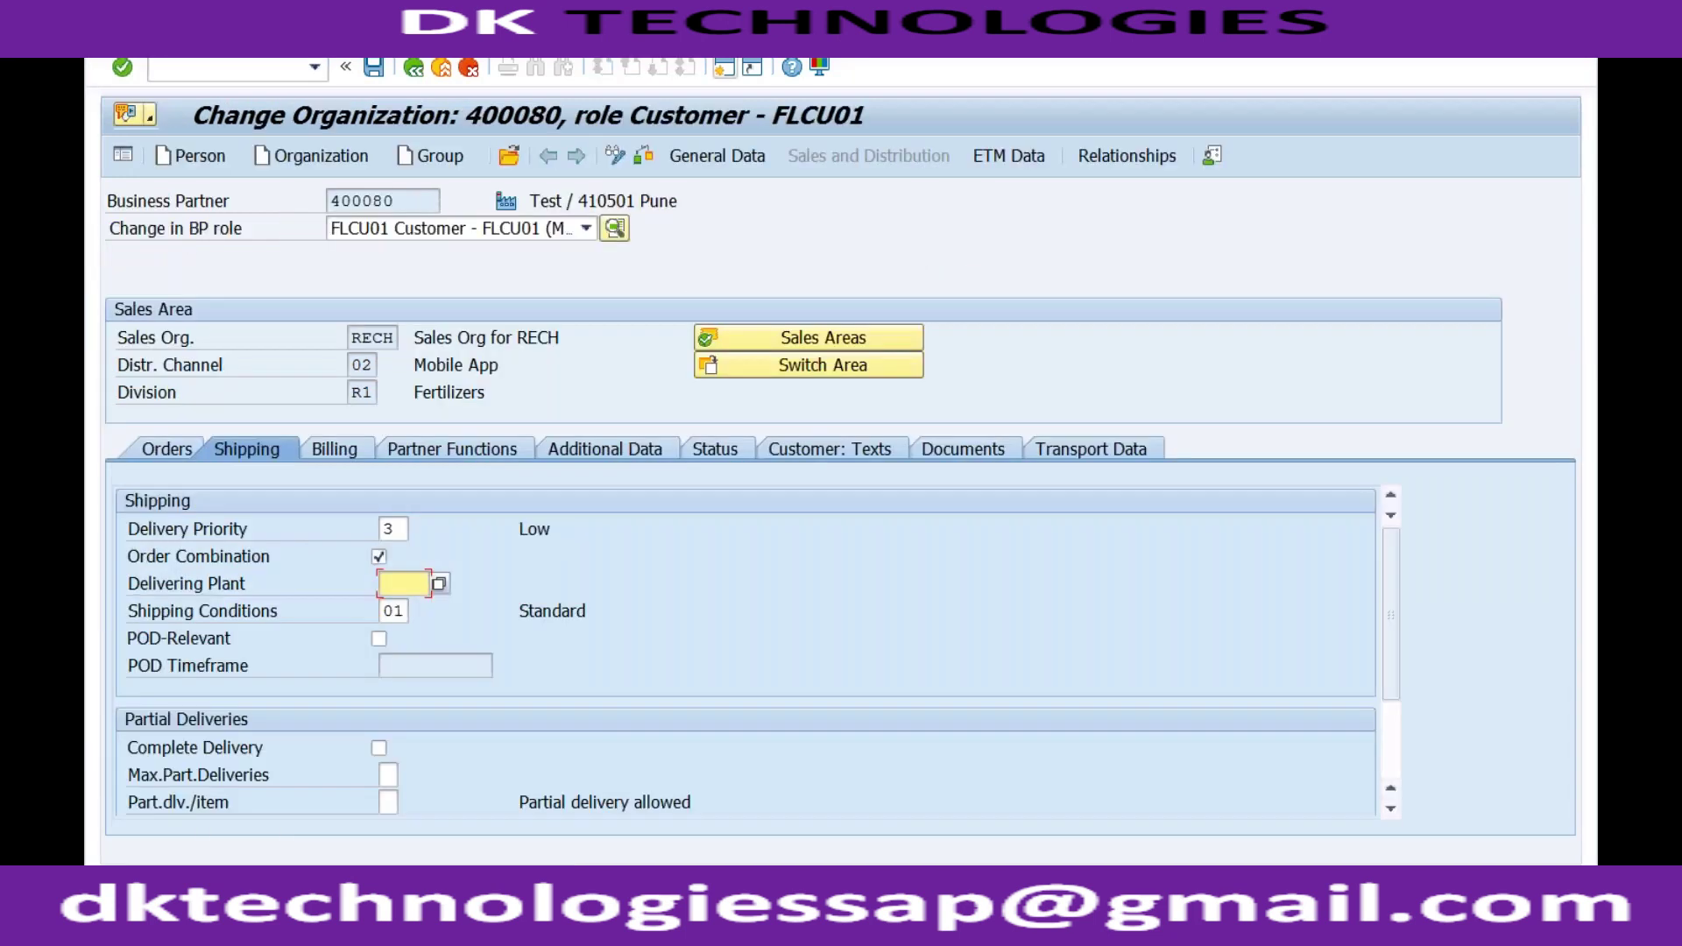
pyautogui.click(188, 448)
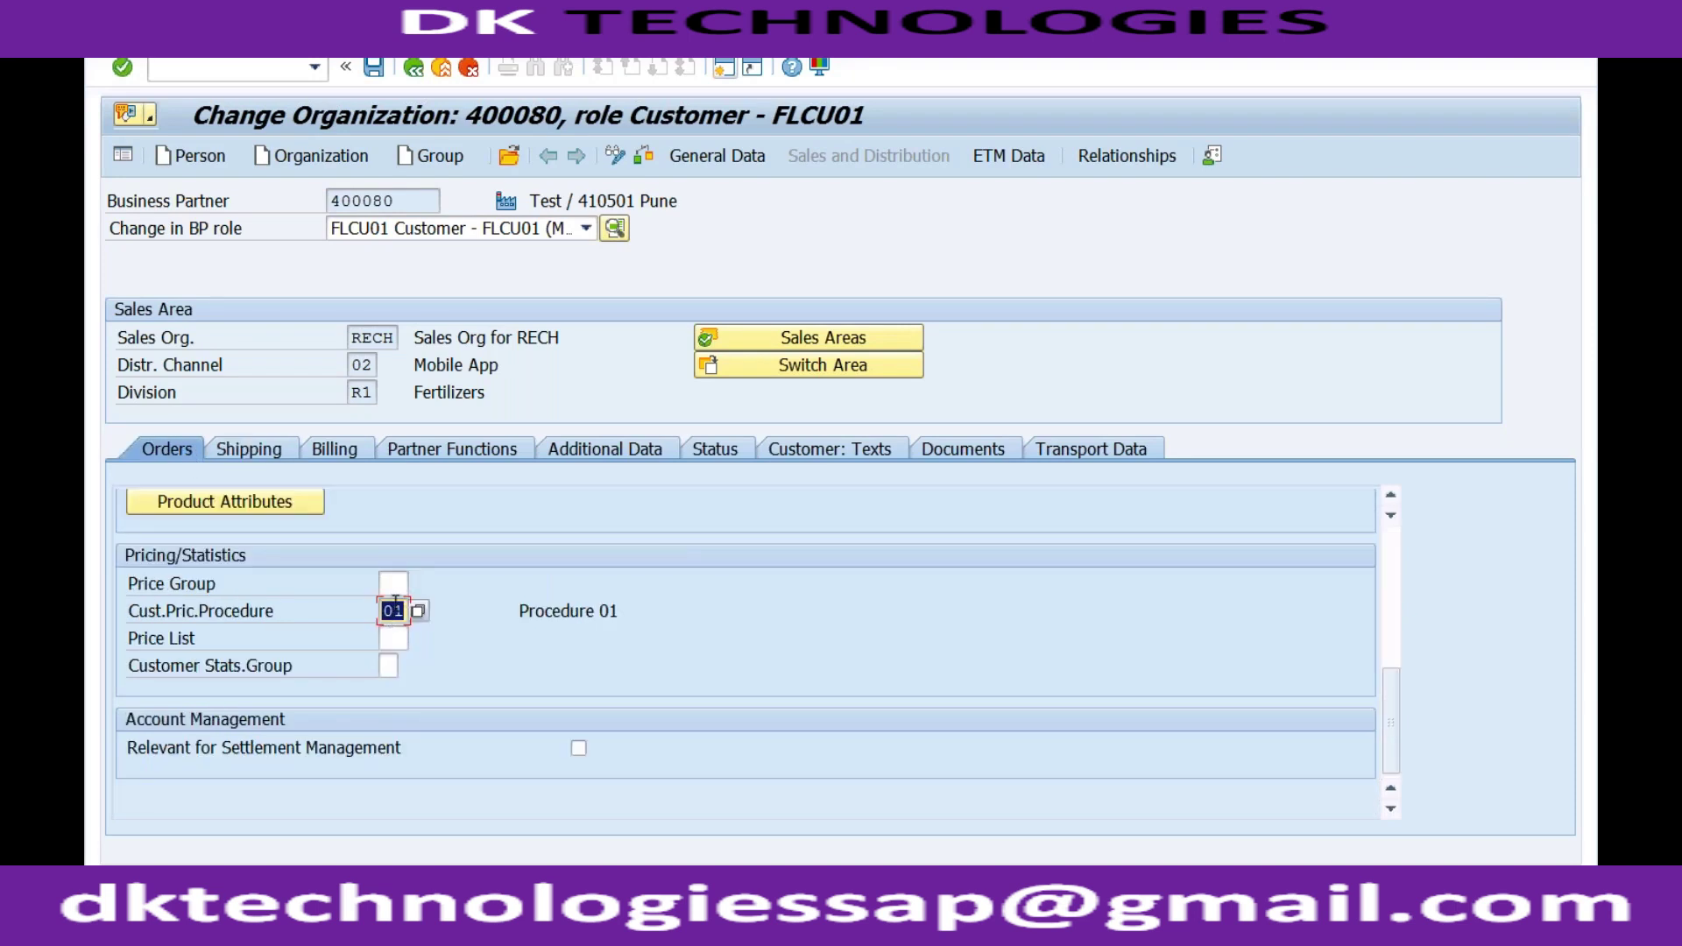
pyautogui.write('1')
pyautogui.press('Return')
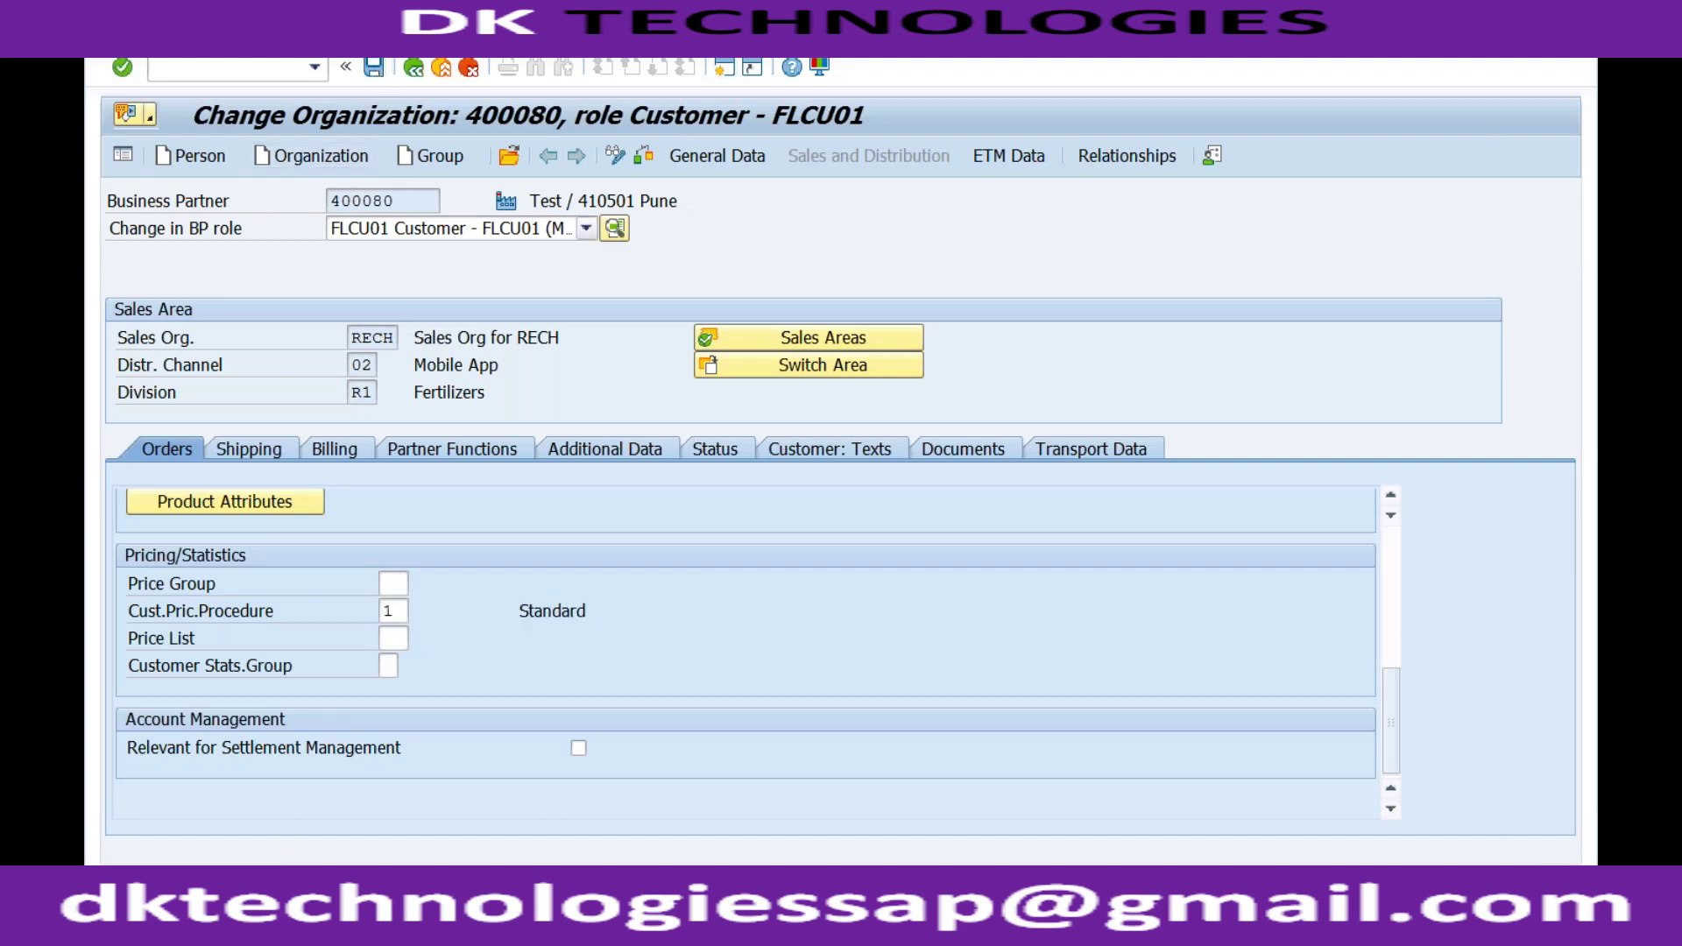
pyautogui.scroll(3, 149, 582)
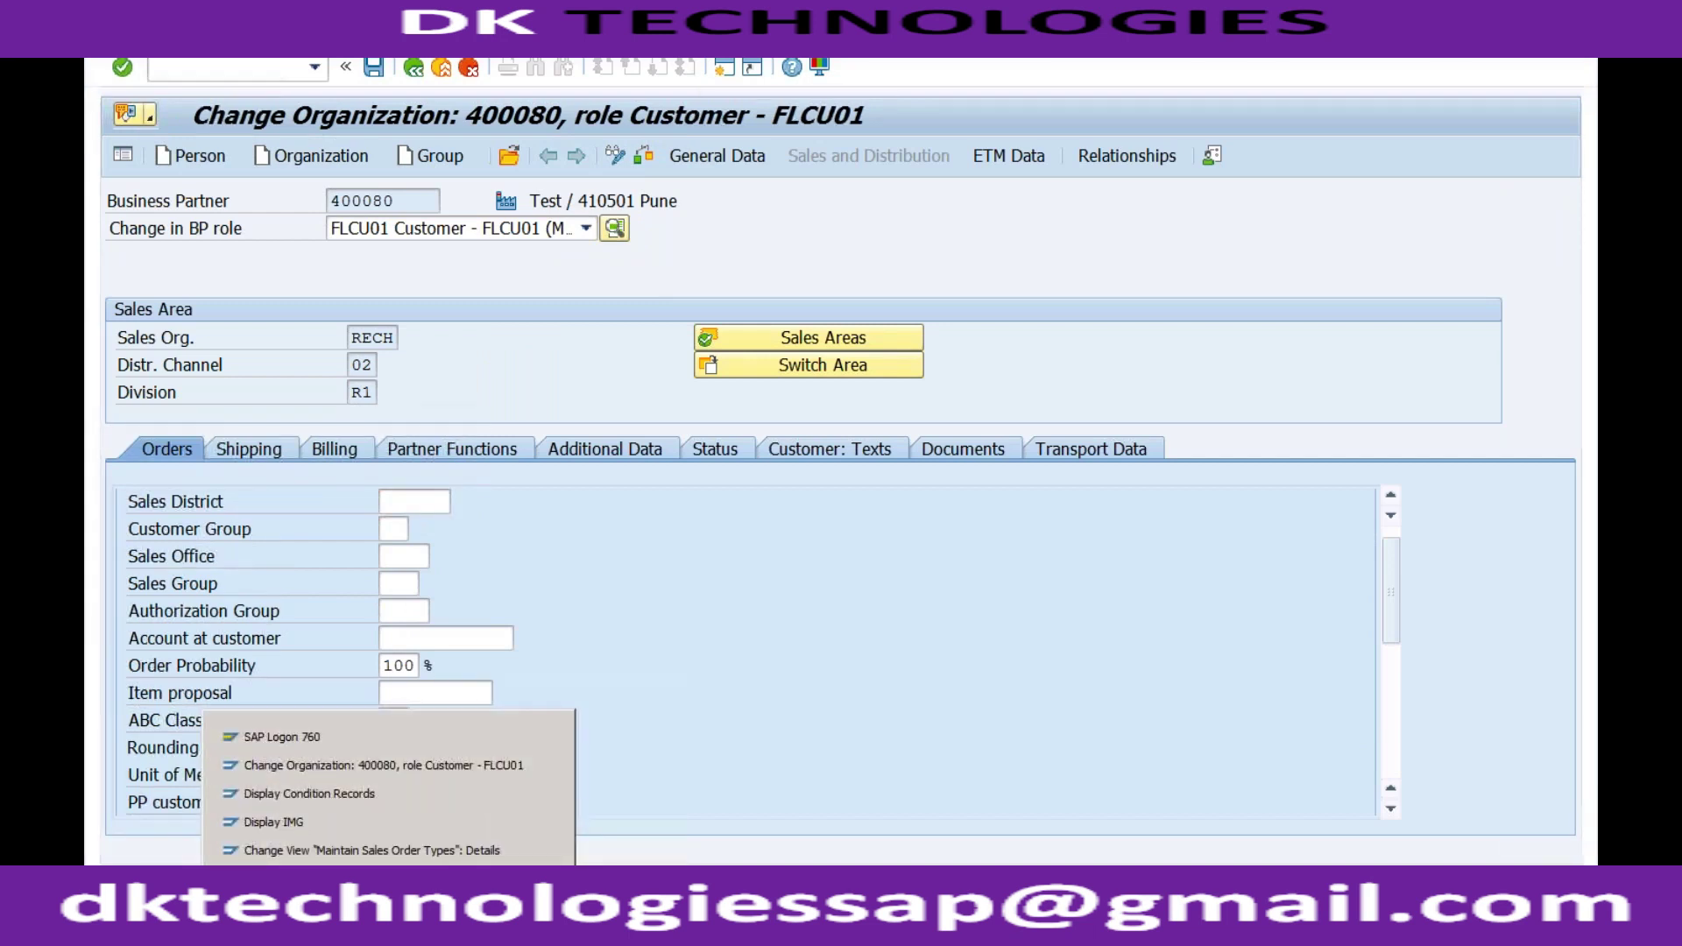
# Step: Return to the order session, abandon the blocked order and restart the standard order entry
pyautogui.click(386, 823)
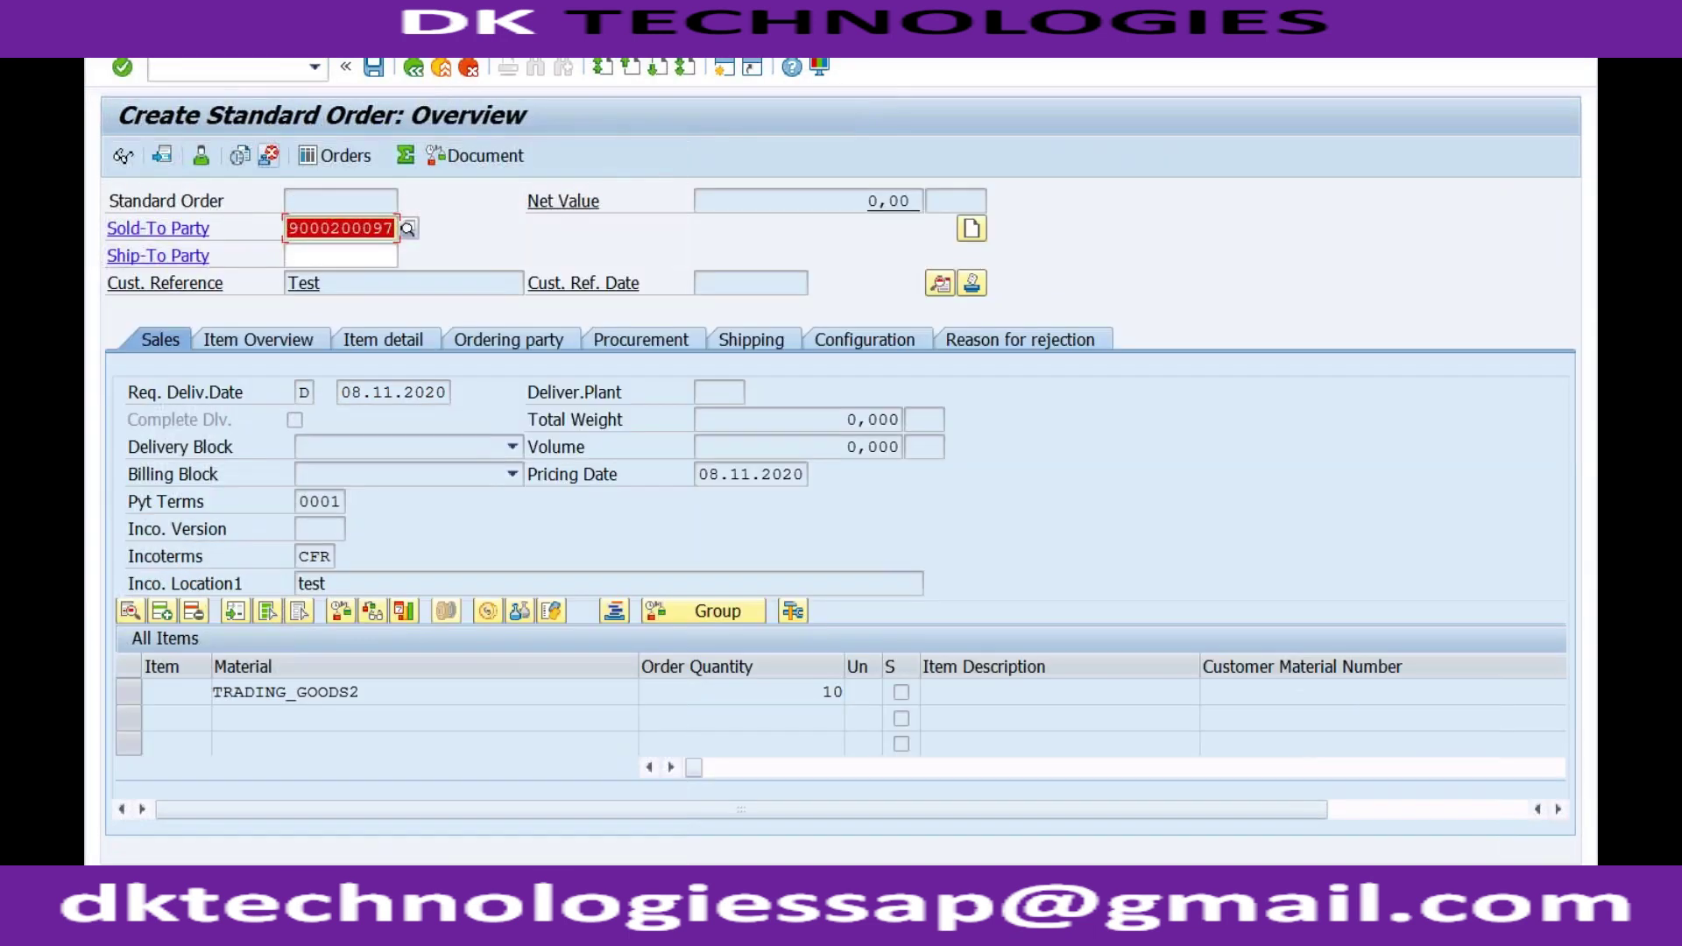
pyautogui.click(225, 75)
pyautogui.press('Tab')
pyautogui.click(232, 67)
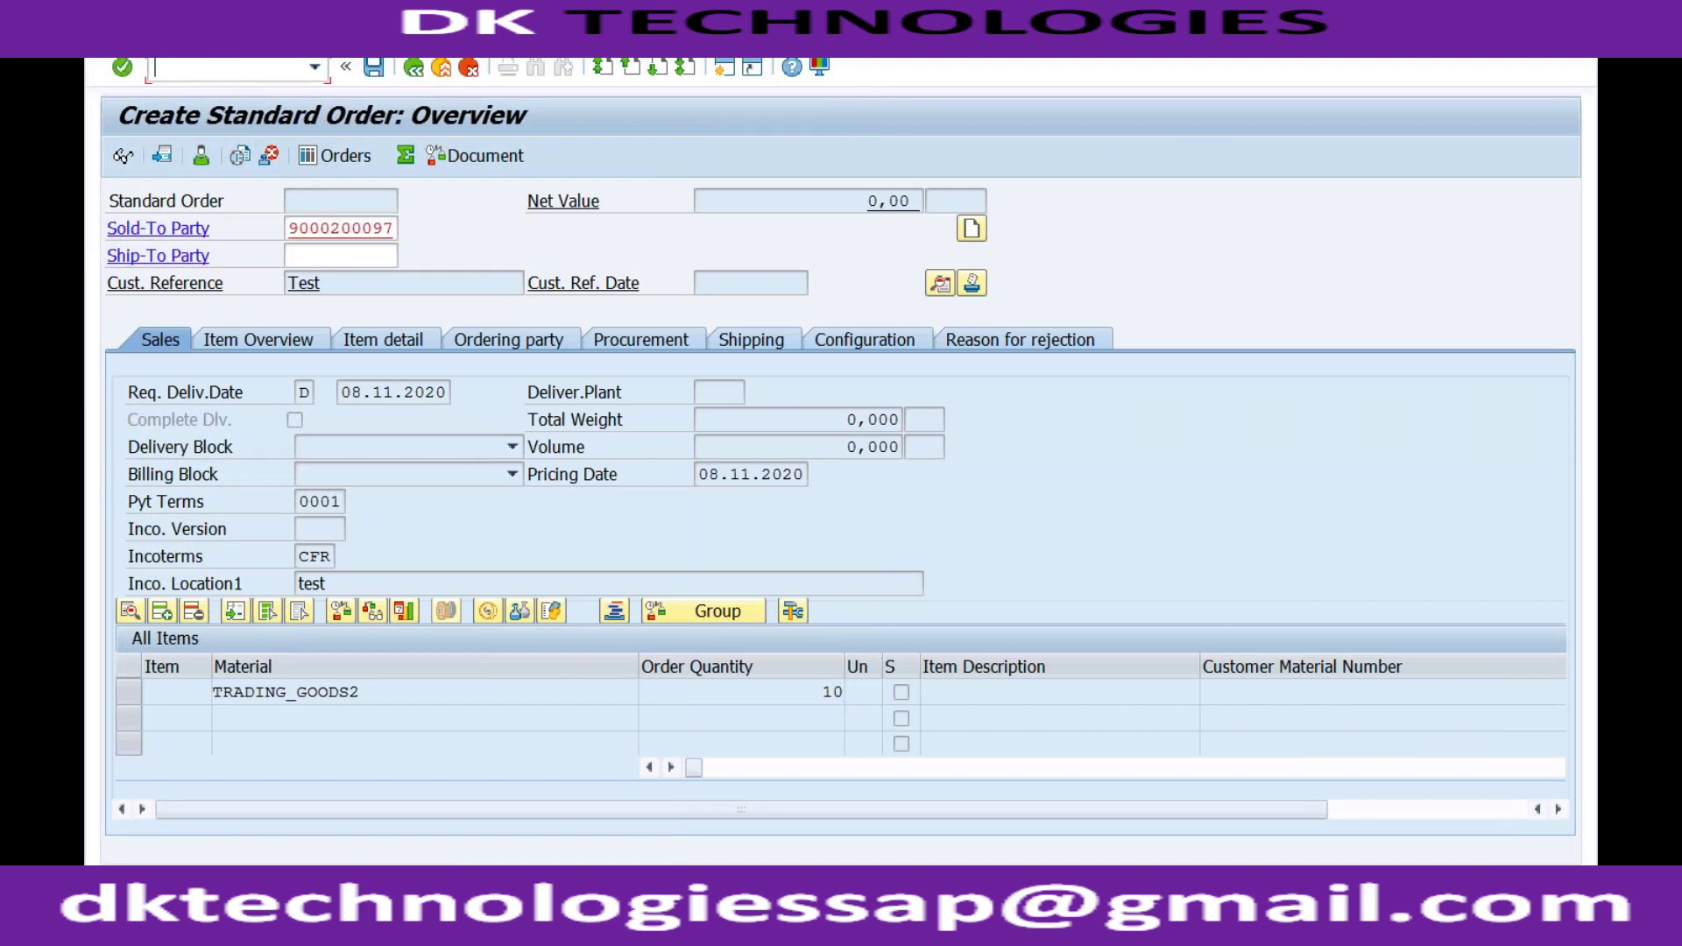
pyautogui.write('/n')
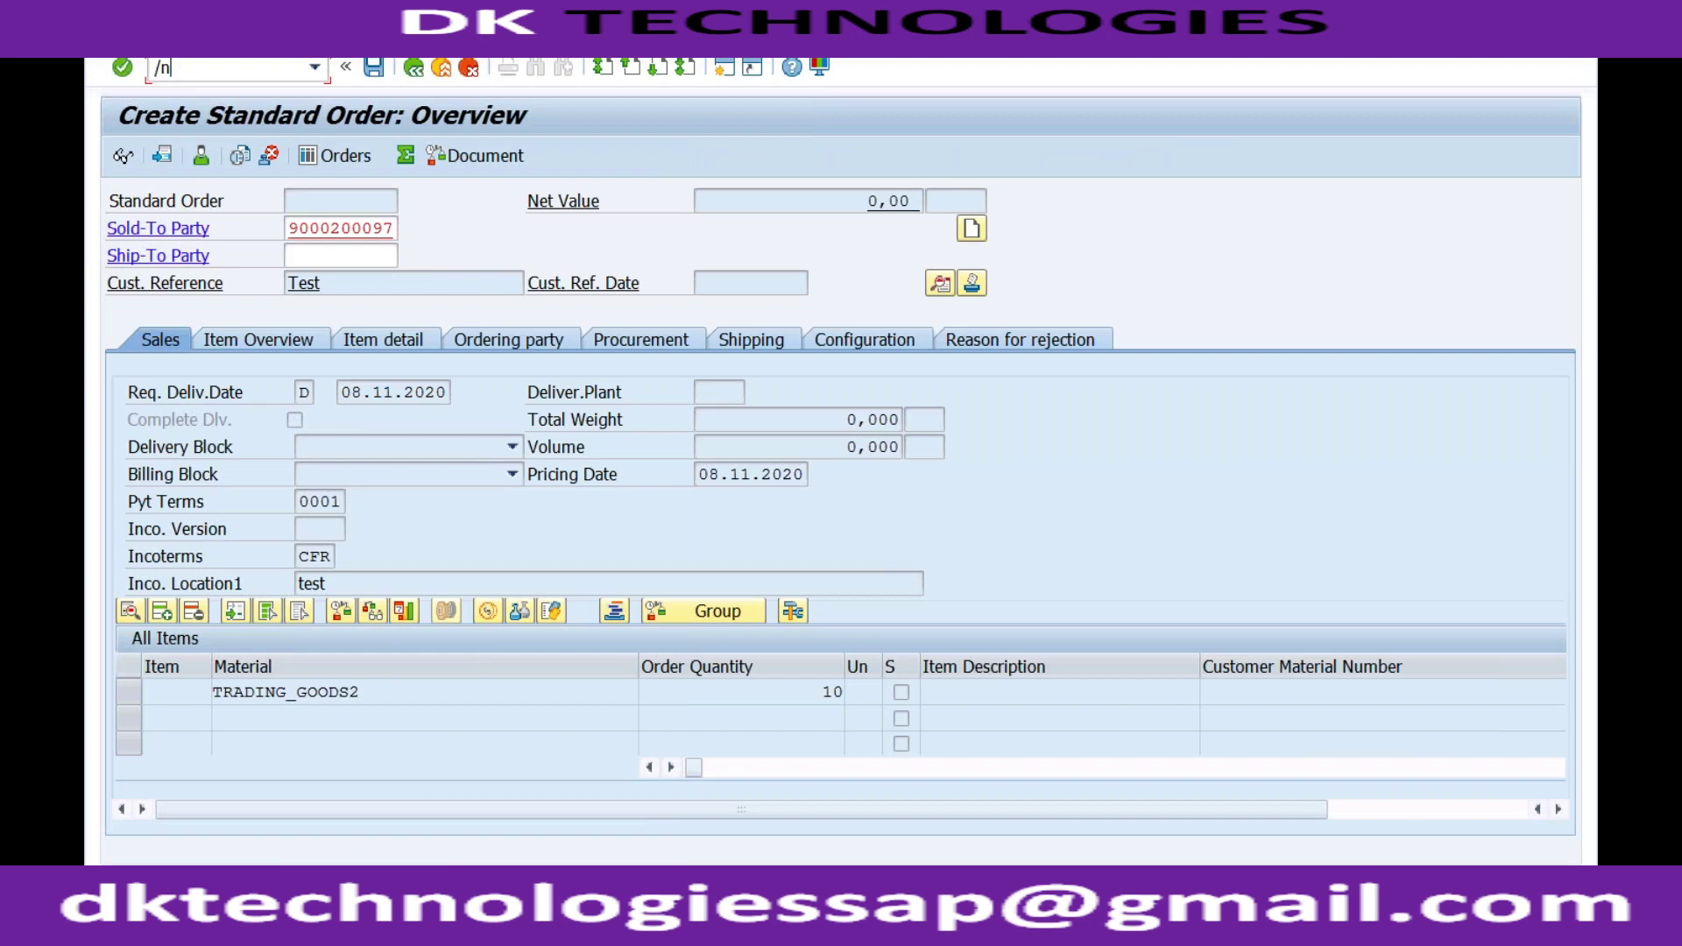
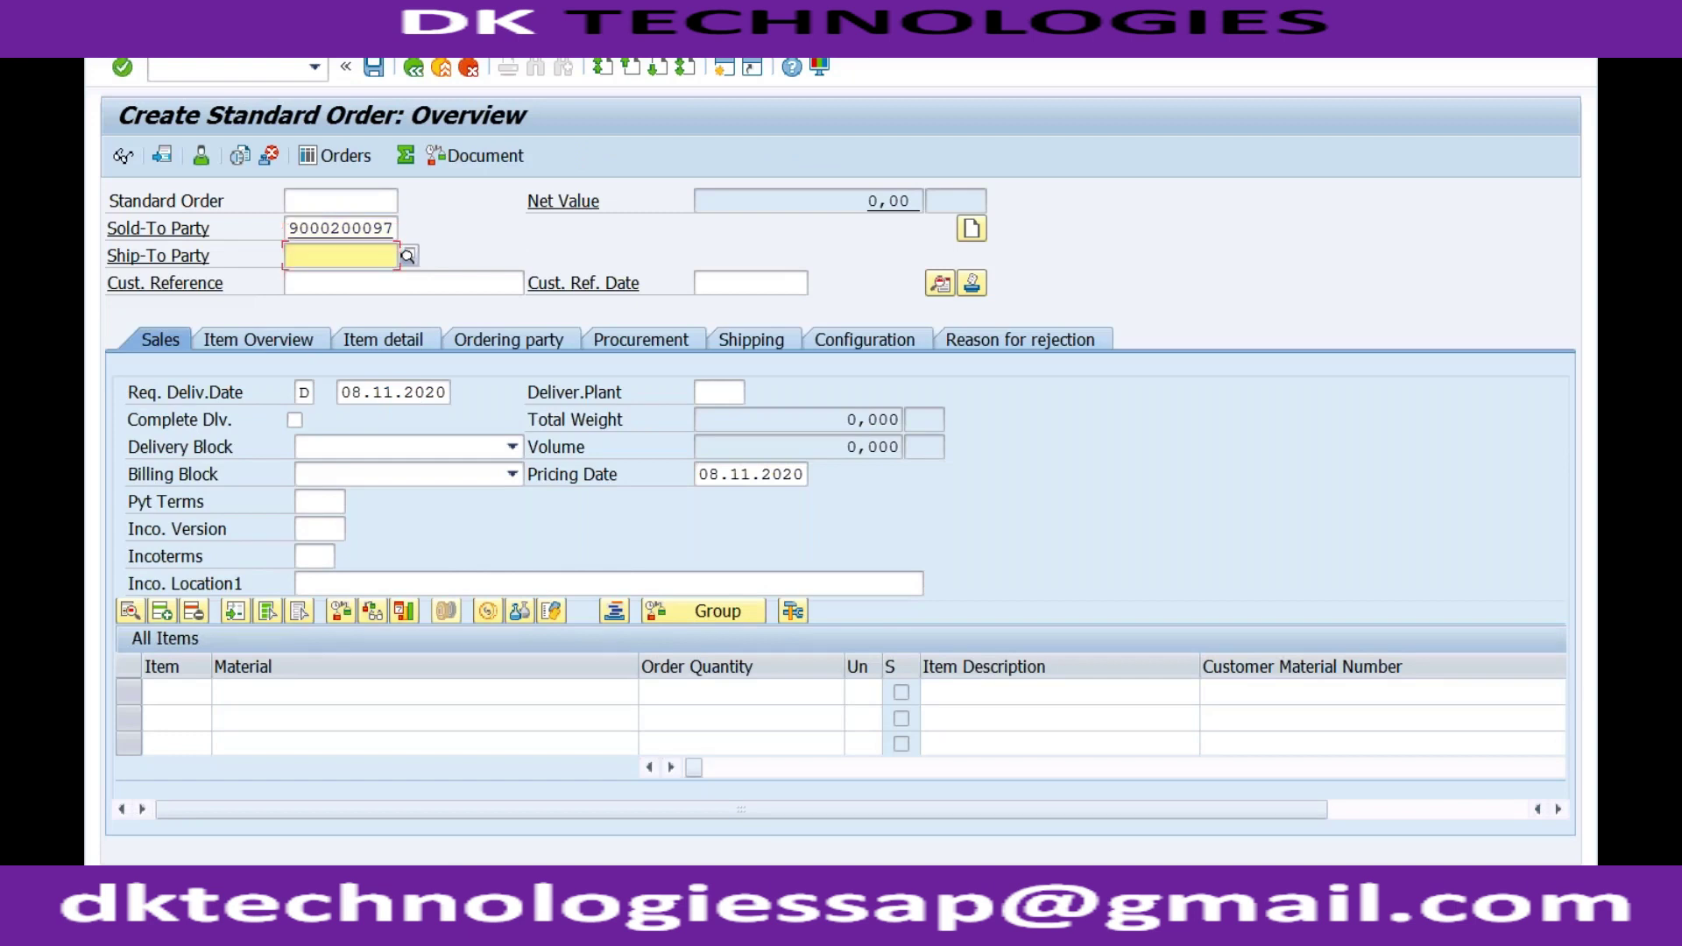
# Step: Fill in the order header with customer reference Test, payment terms 0001, Incoterms CFR and location test
pyautogui.press('Down')
pyautogui.press('Return')
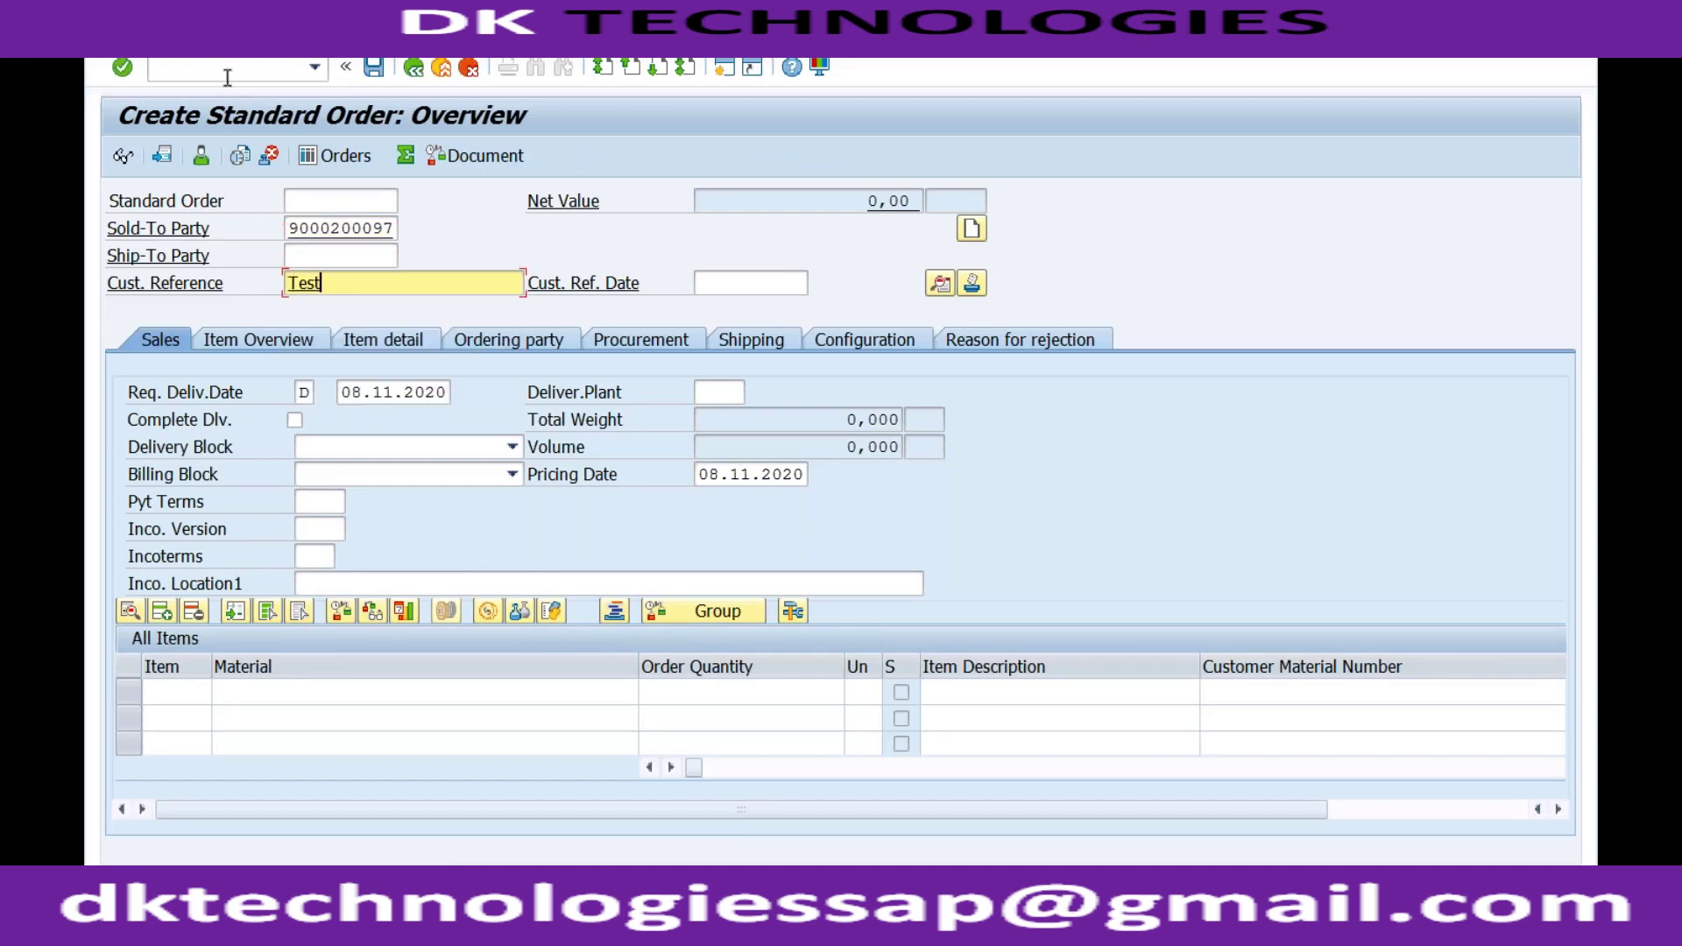
pyautogui.click(313, 500)
pyautogui.press('Down')
pyautogui.press('Return')
pyautogui.press('Tab')
pyautogui.press('Tab')
pyautogui.press('Down')
pyautogui.press('Return')
pyautogui.write('test')
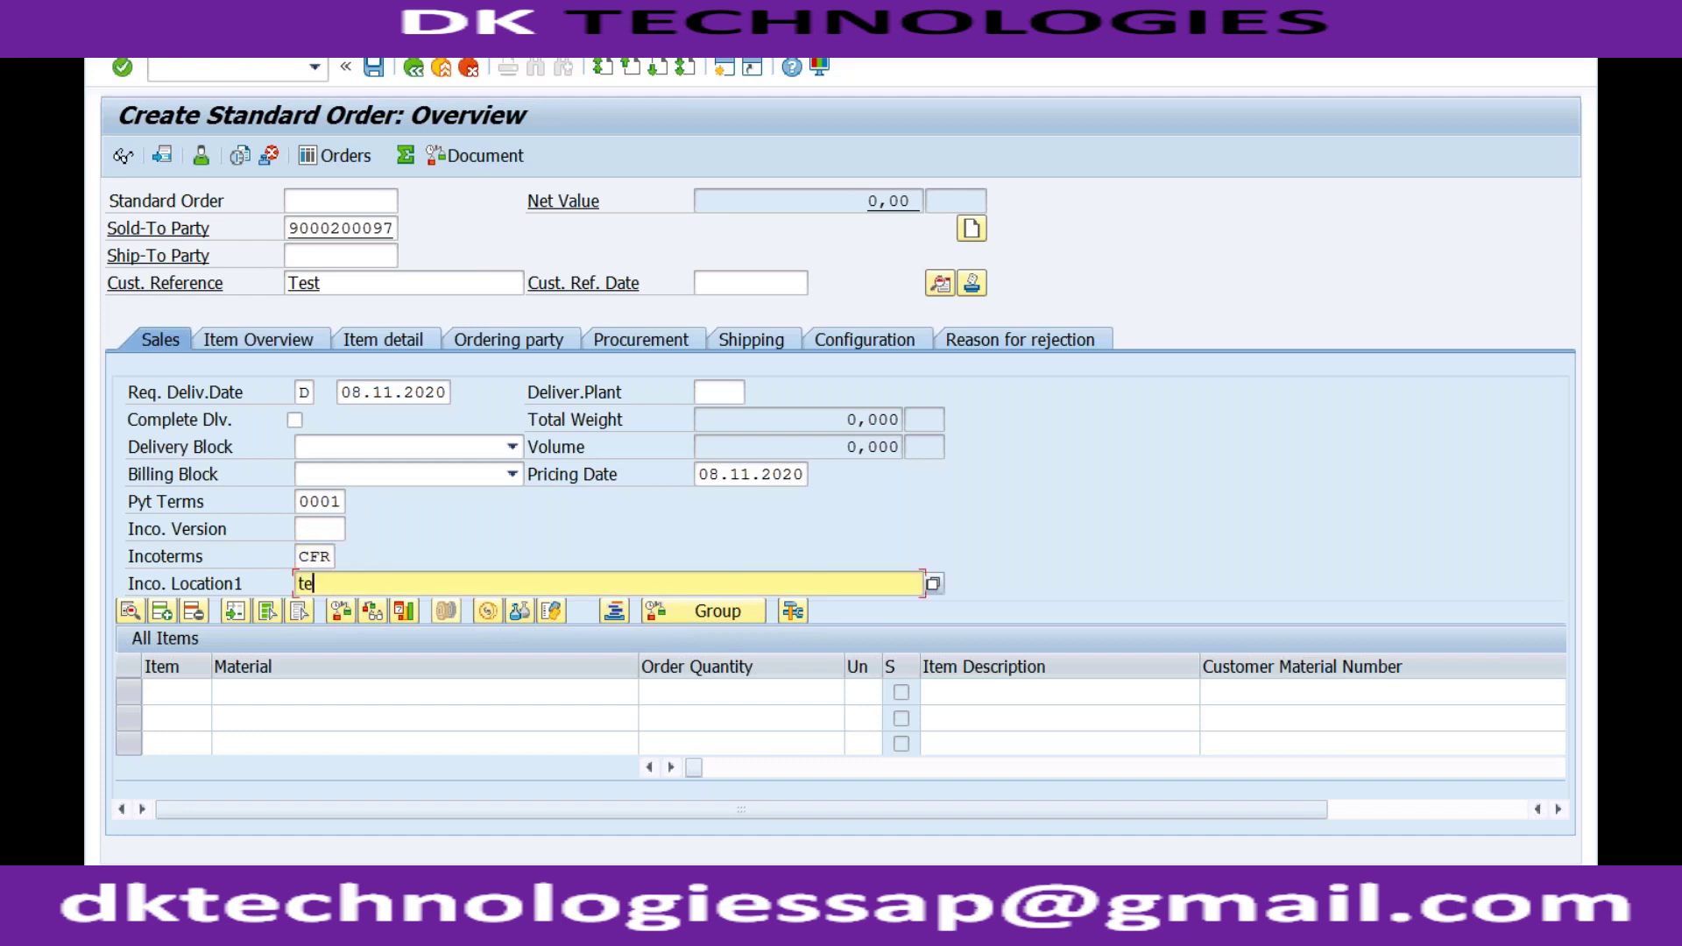
# Step: Add an order item for material TRADING_GOODS2 with quantity 10 and accept the freight message
pyautogui.click(319, 691)
pyautogui.press('Down')
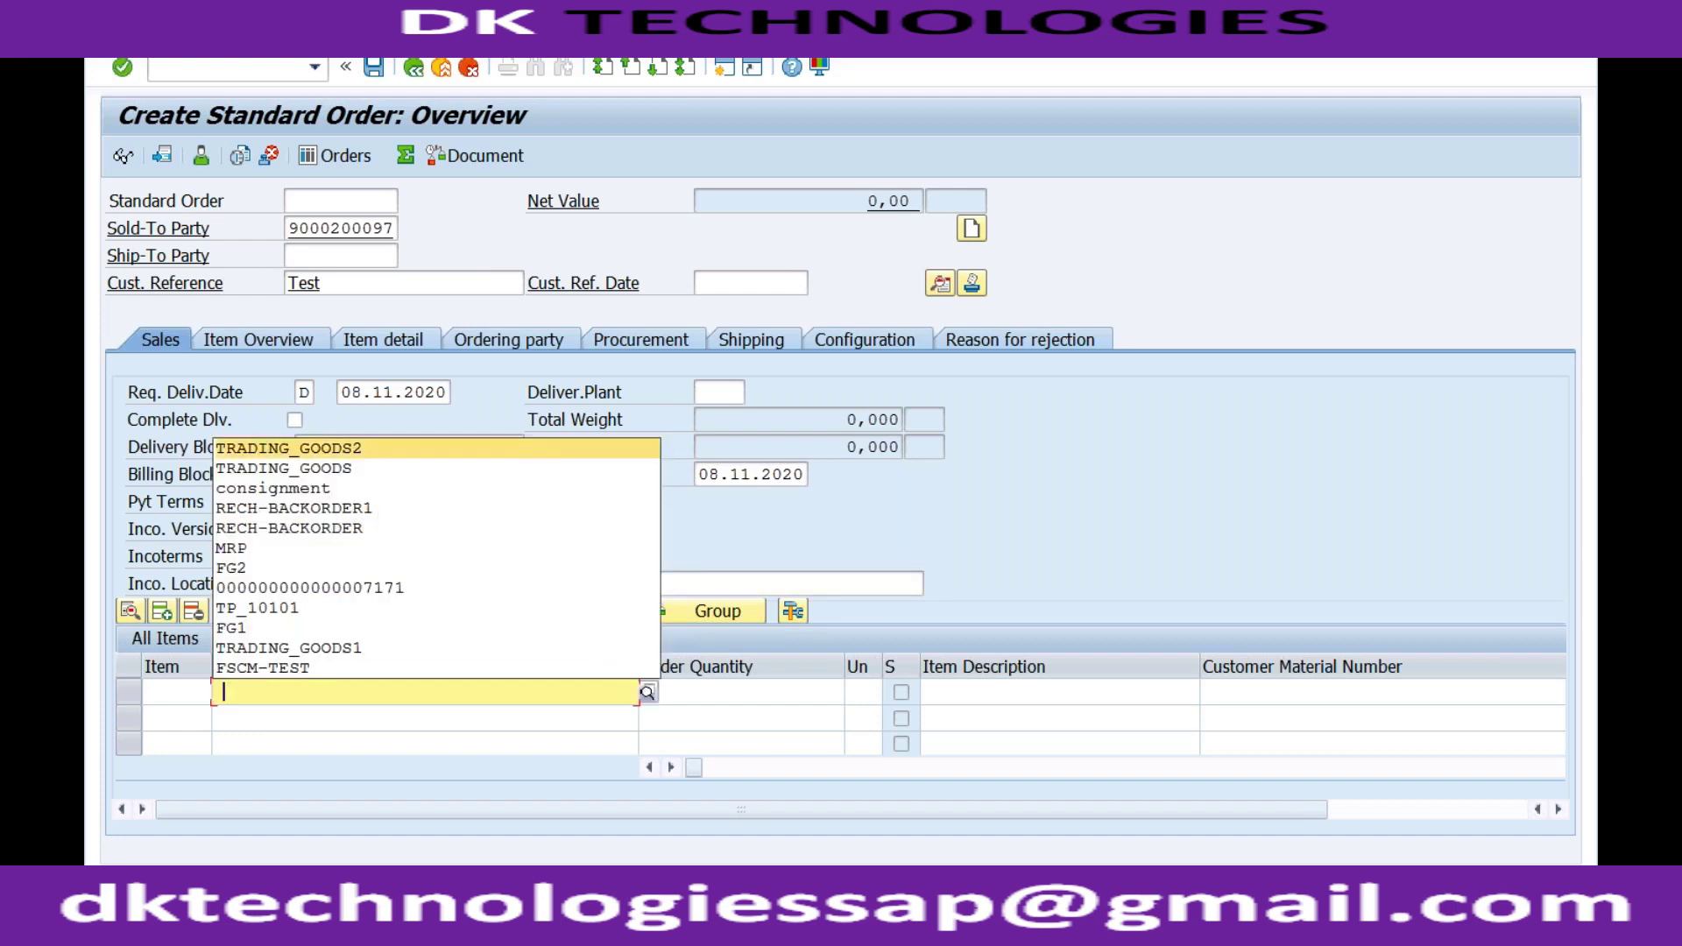
pyautogui.press('Return')
pyautogui.write('10')
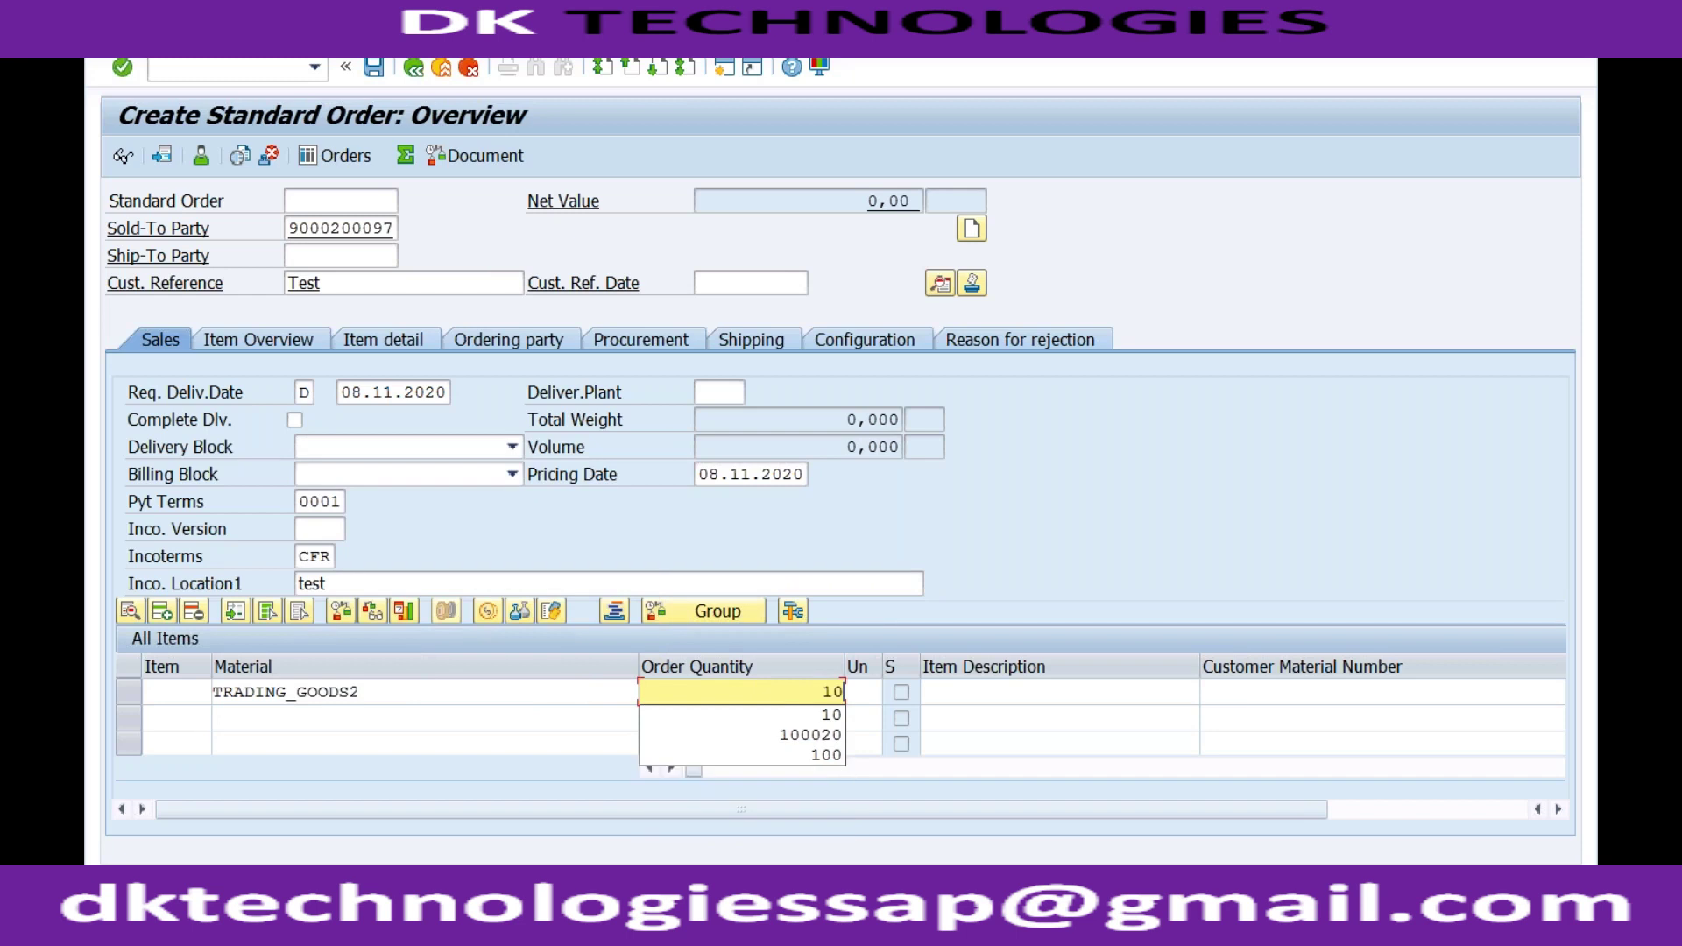
pyautogui.press('Return')
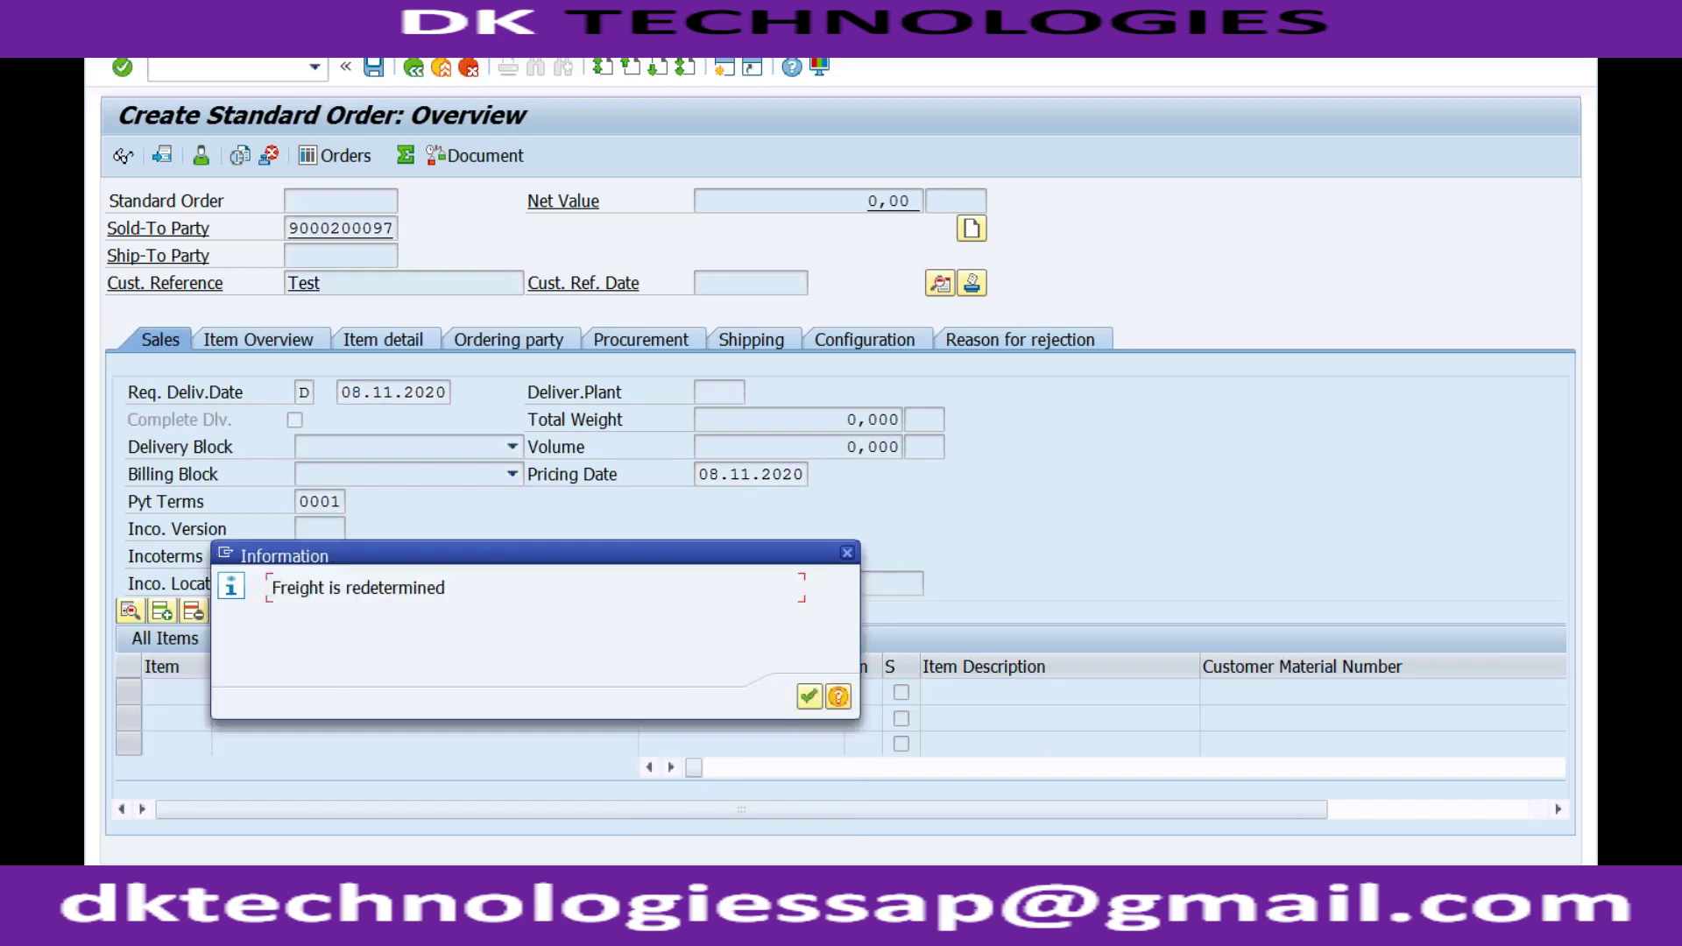
pyautogui.press('Return')
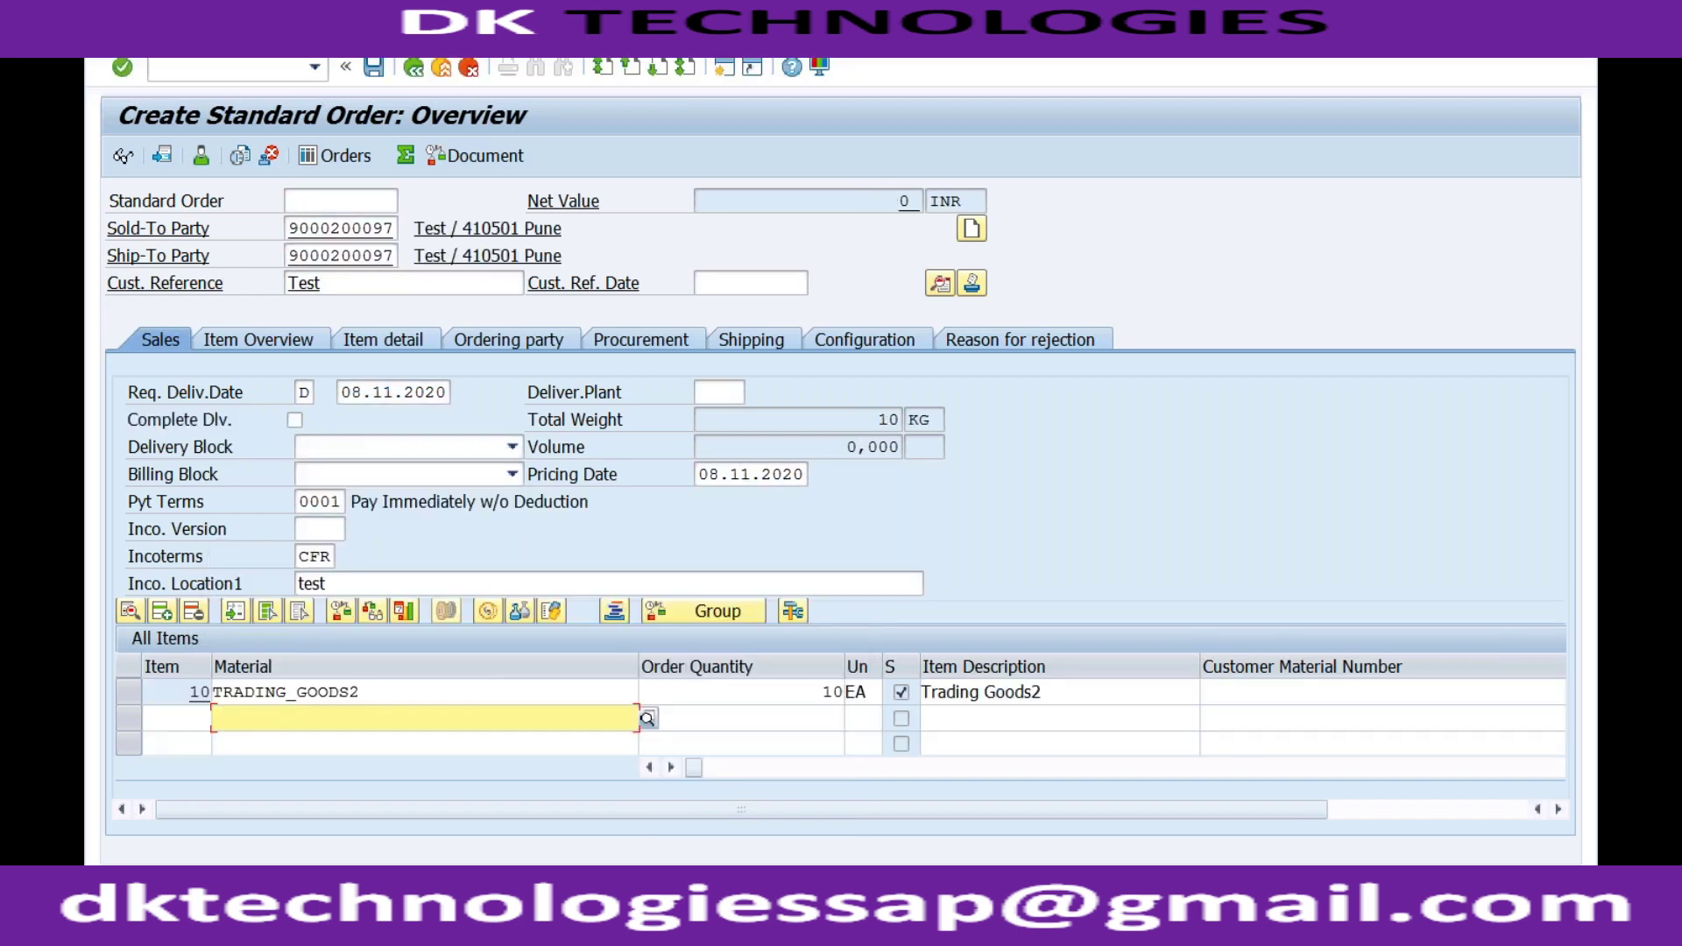
# Step: Examine the plant and pricing columns of the TRADING_GOODS2 order item
pyautogui.click(777, 769)
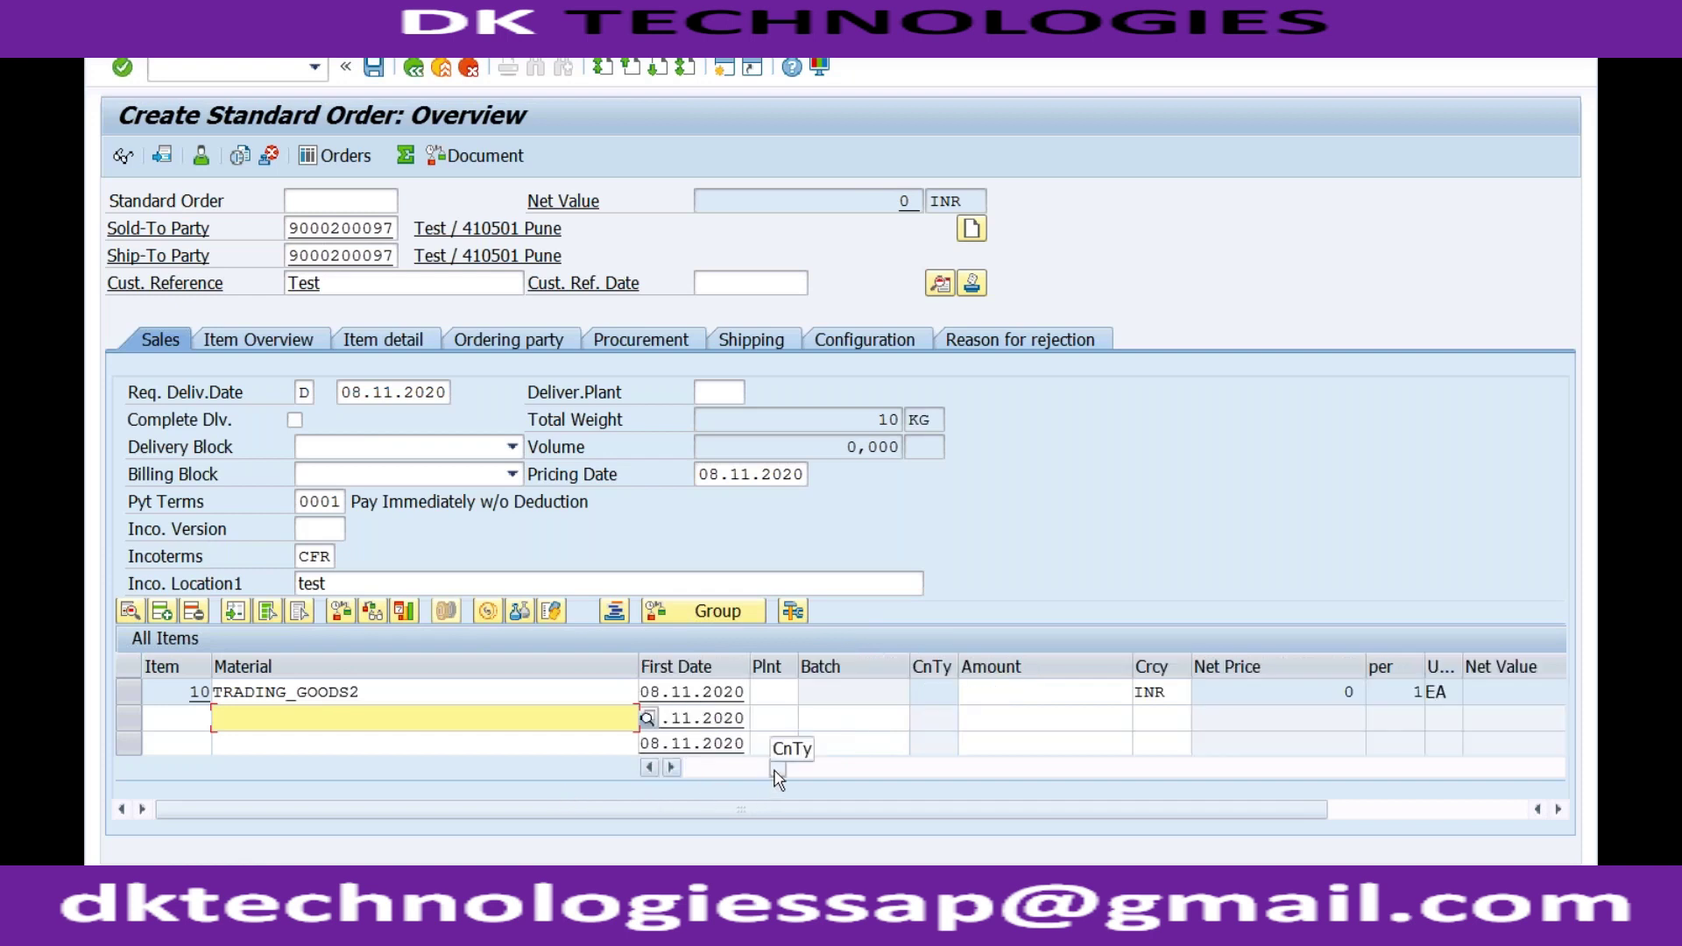
pyautogui.click(784, 692)
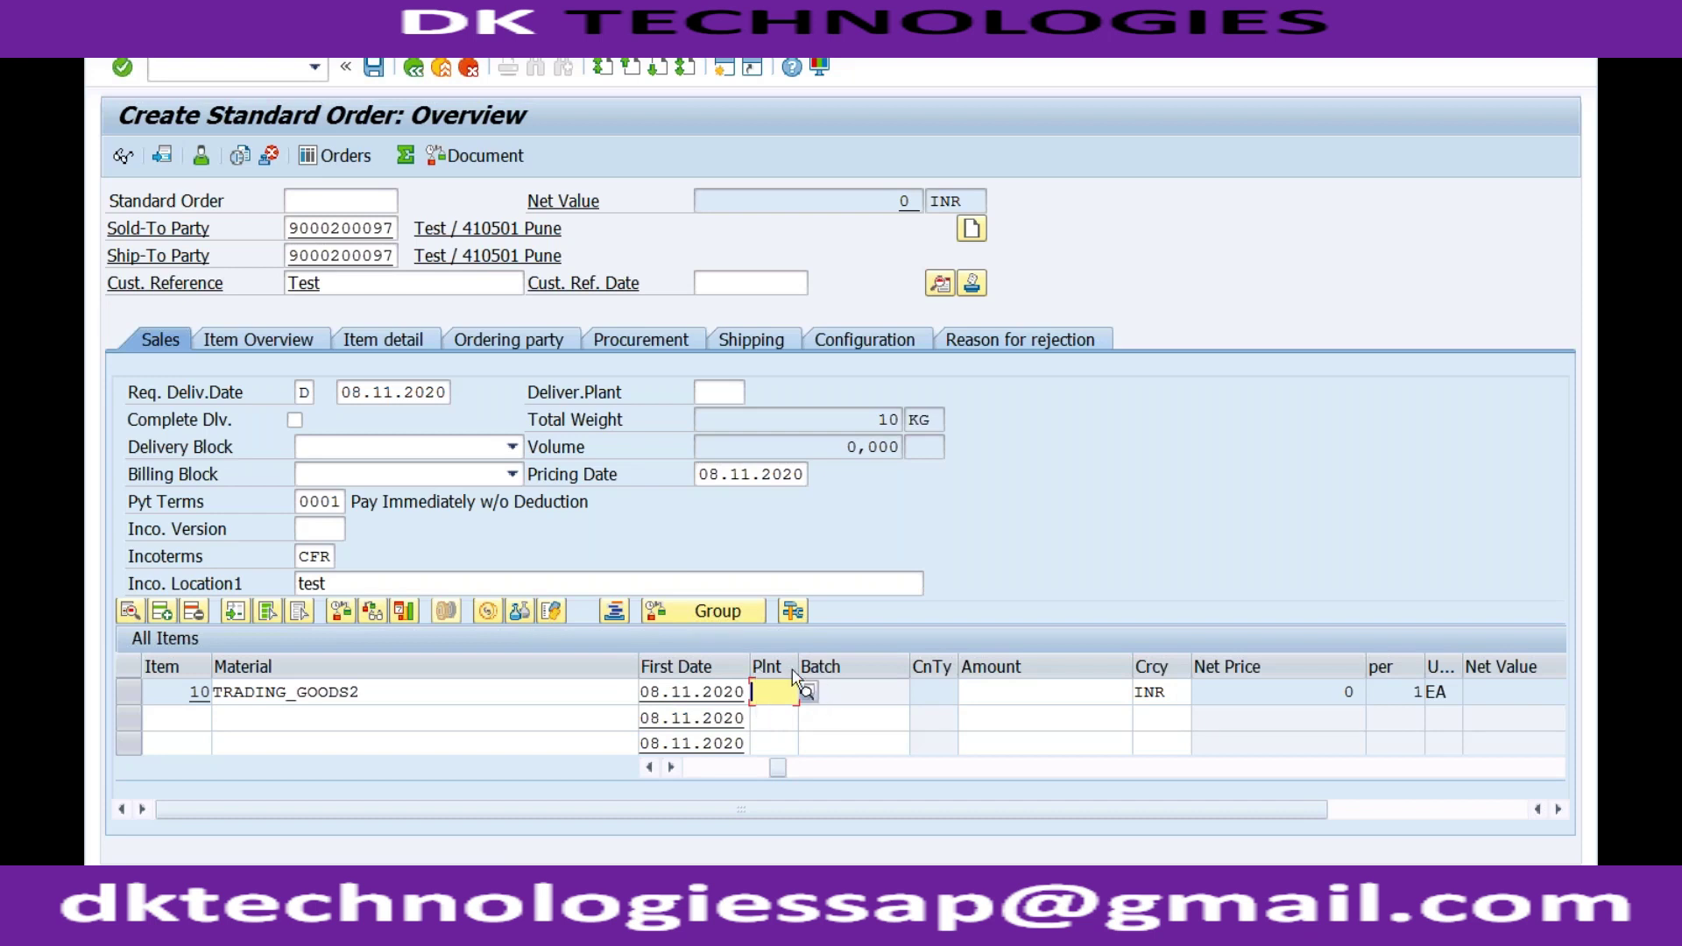
pyautogui.click(393, 693)
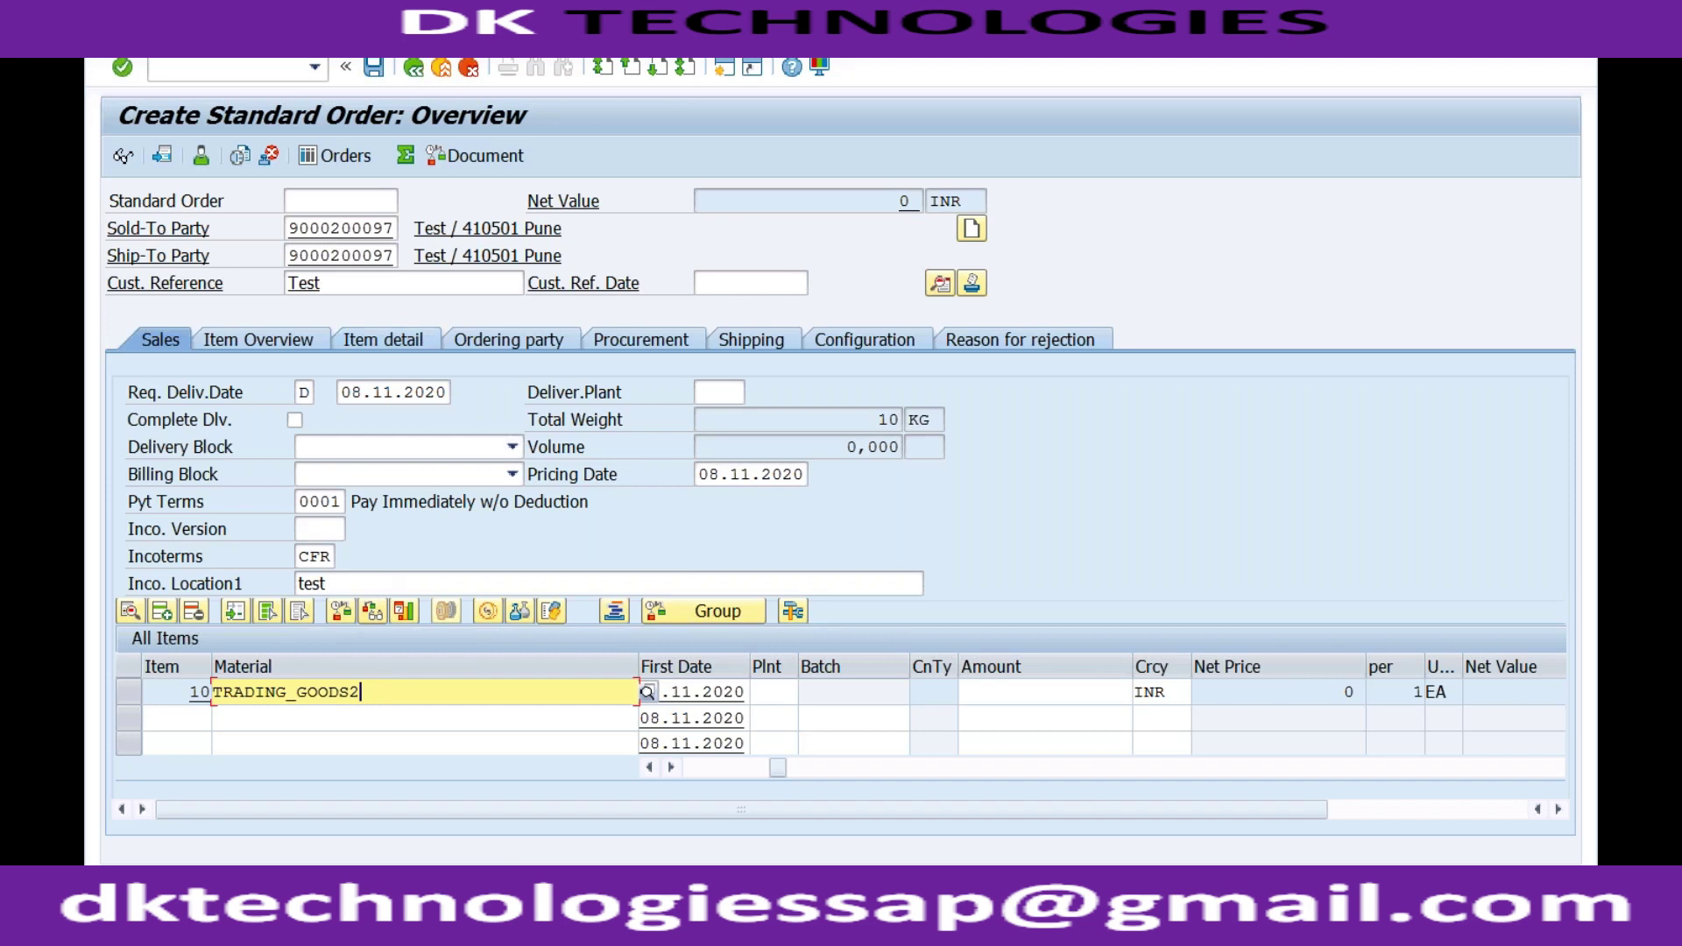
# Step: Expand Logistics in the SAP menu and enter TRADING_GOODS2 with customer material TEST_TG in a new customer-material info record
pyautogui.press('Return')
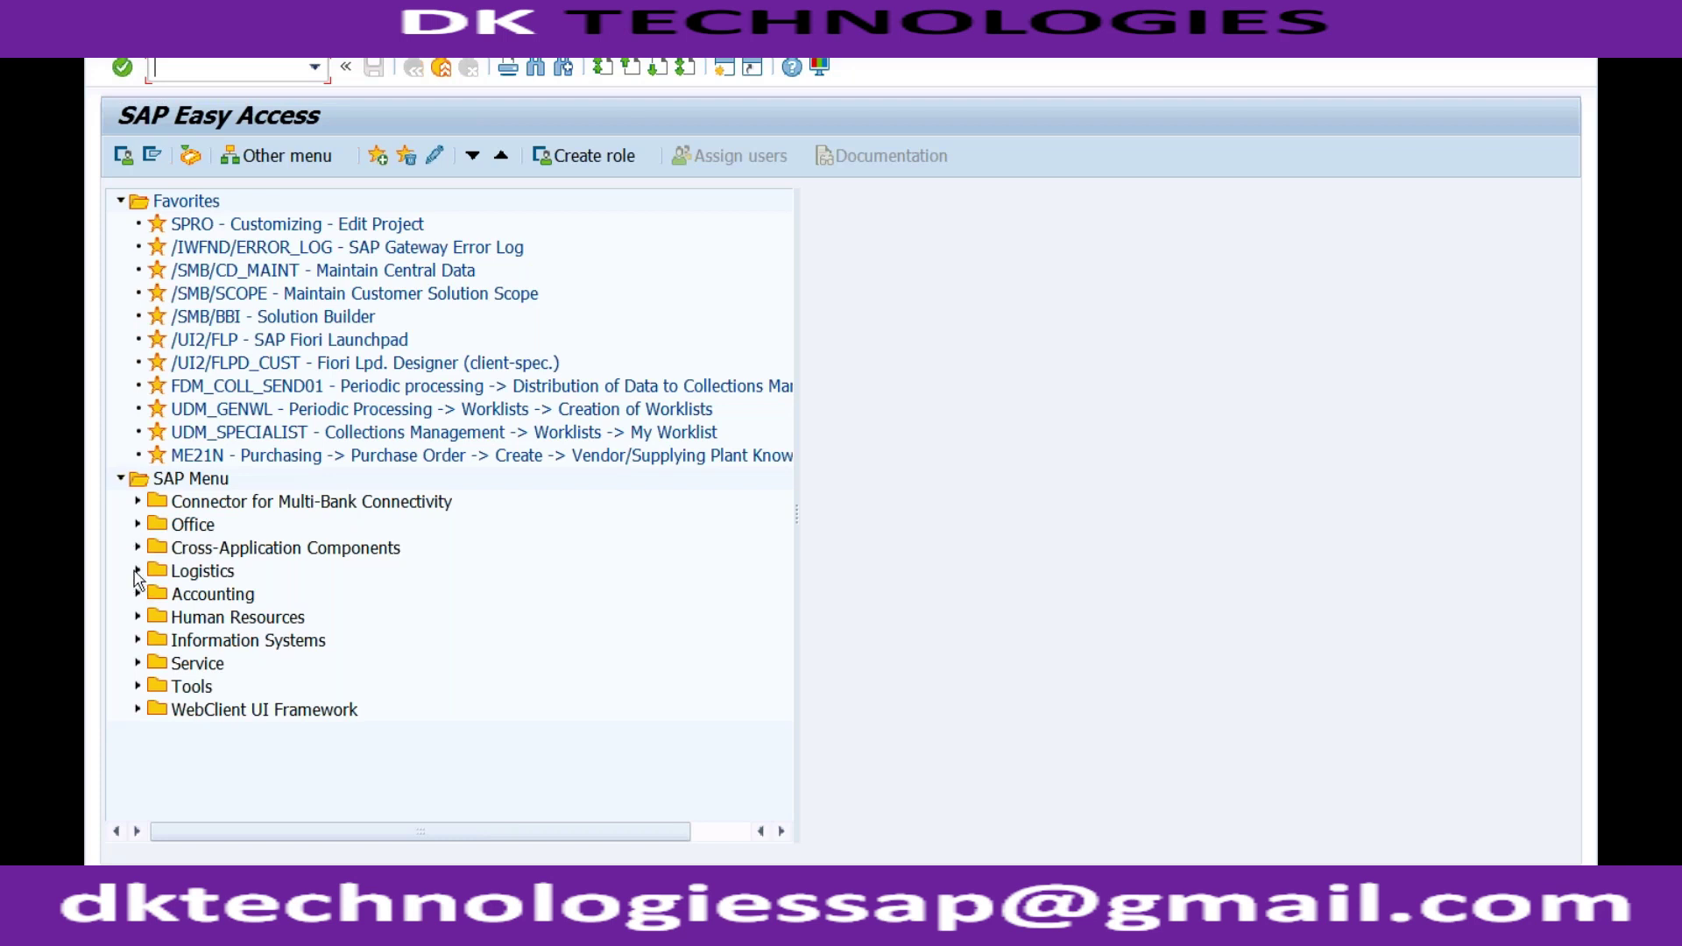
pyautogui.click(137, 572)
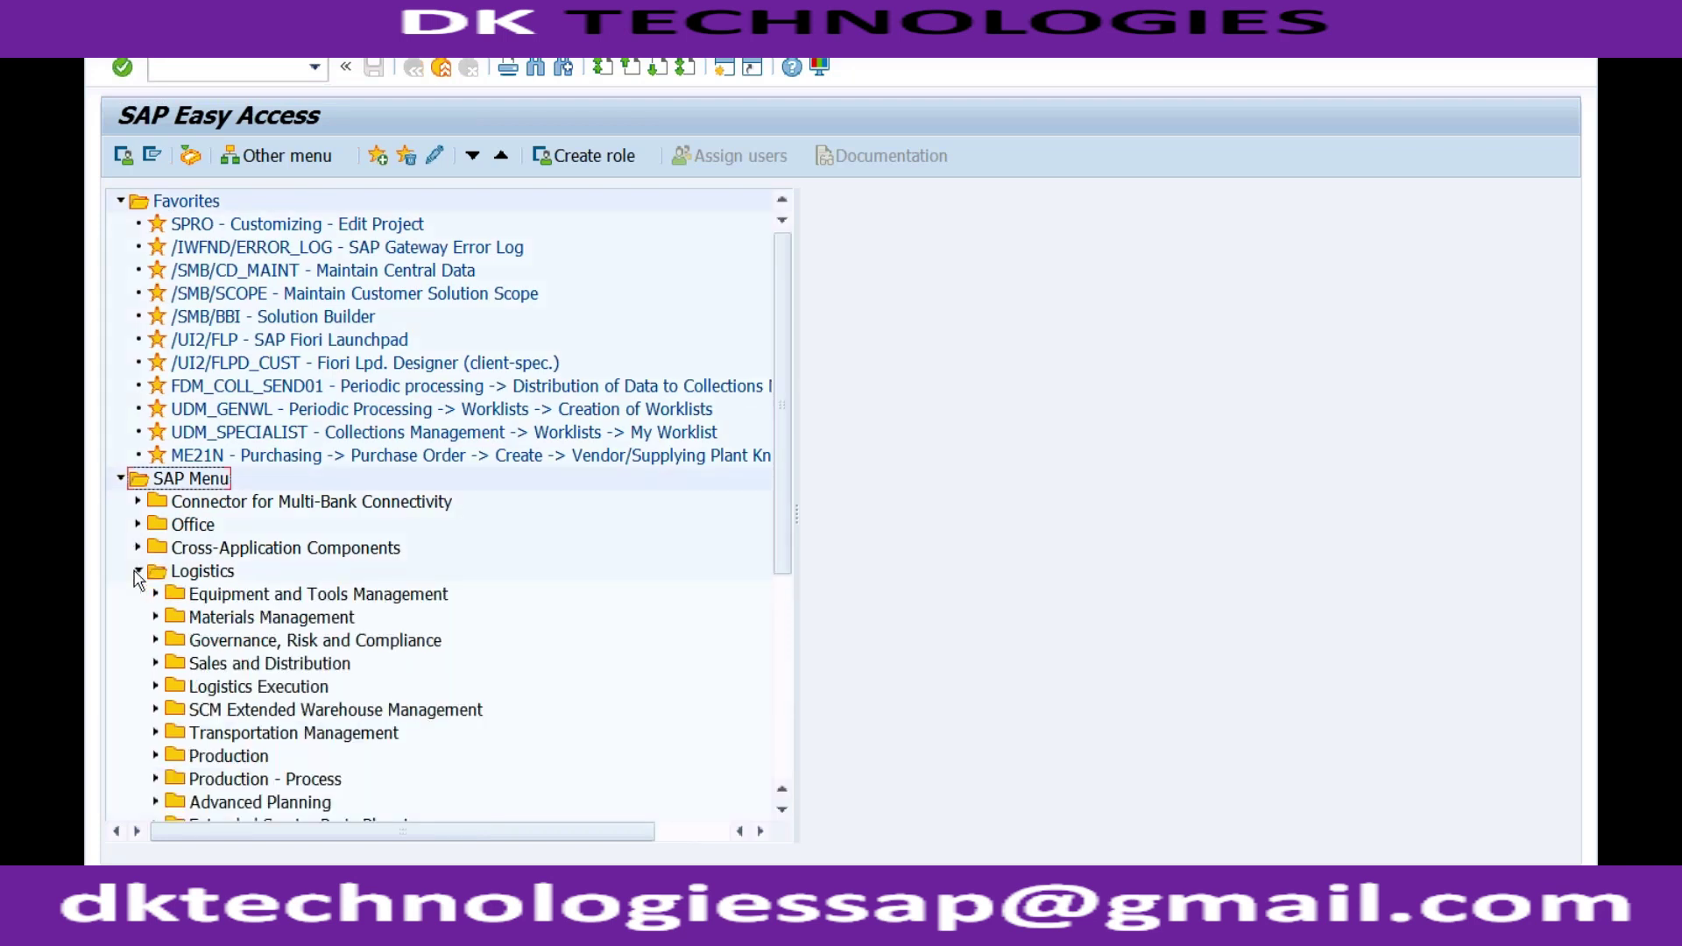
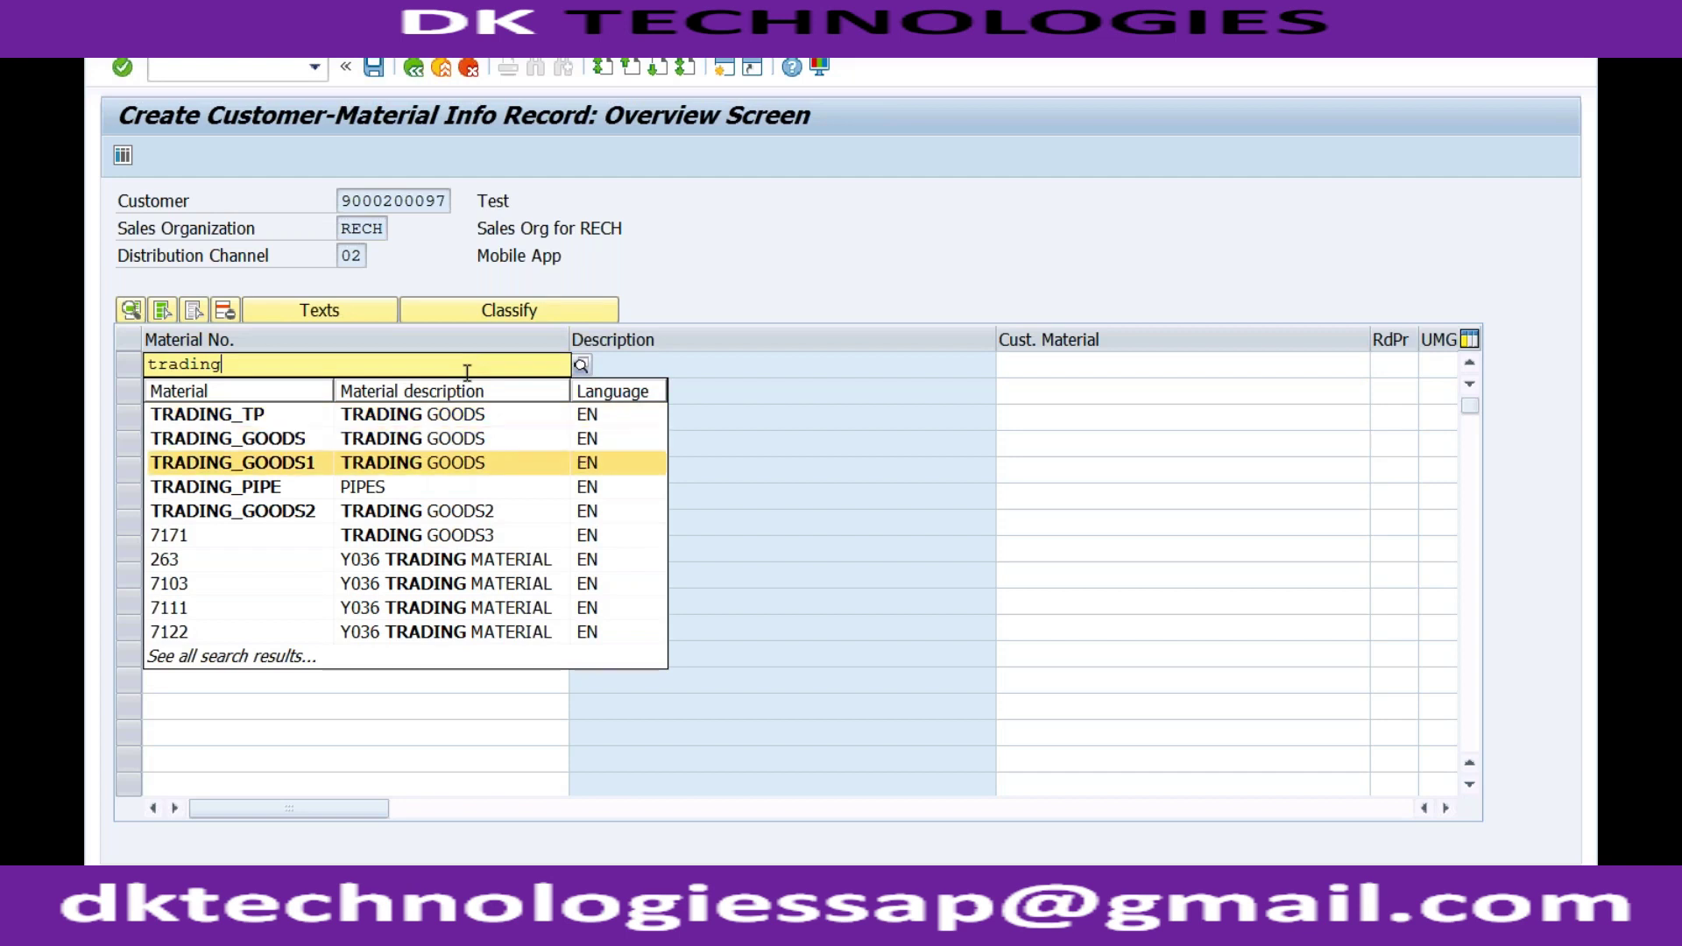
pyautogui.press('Return')
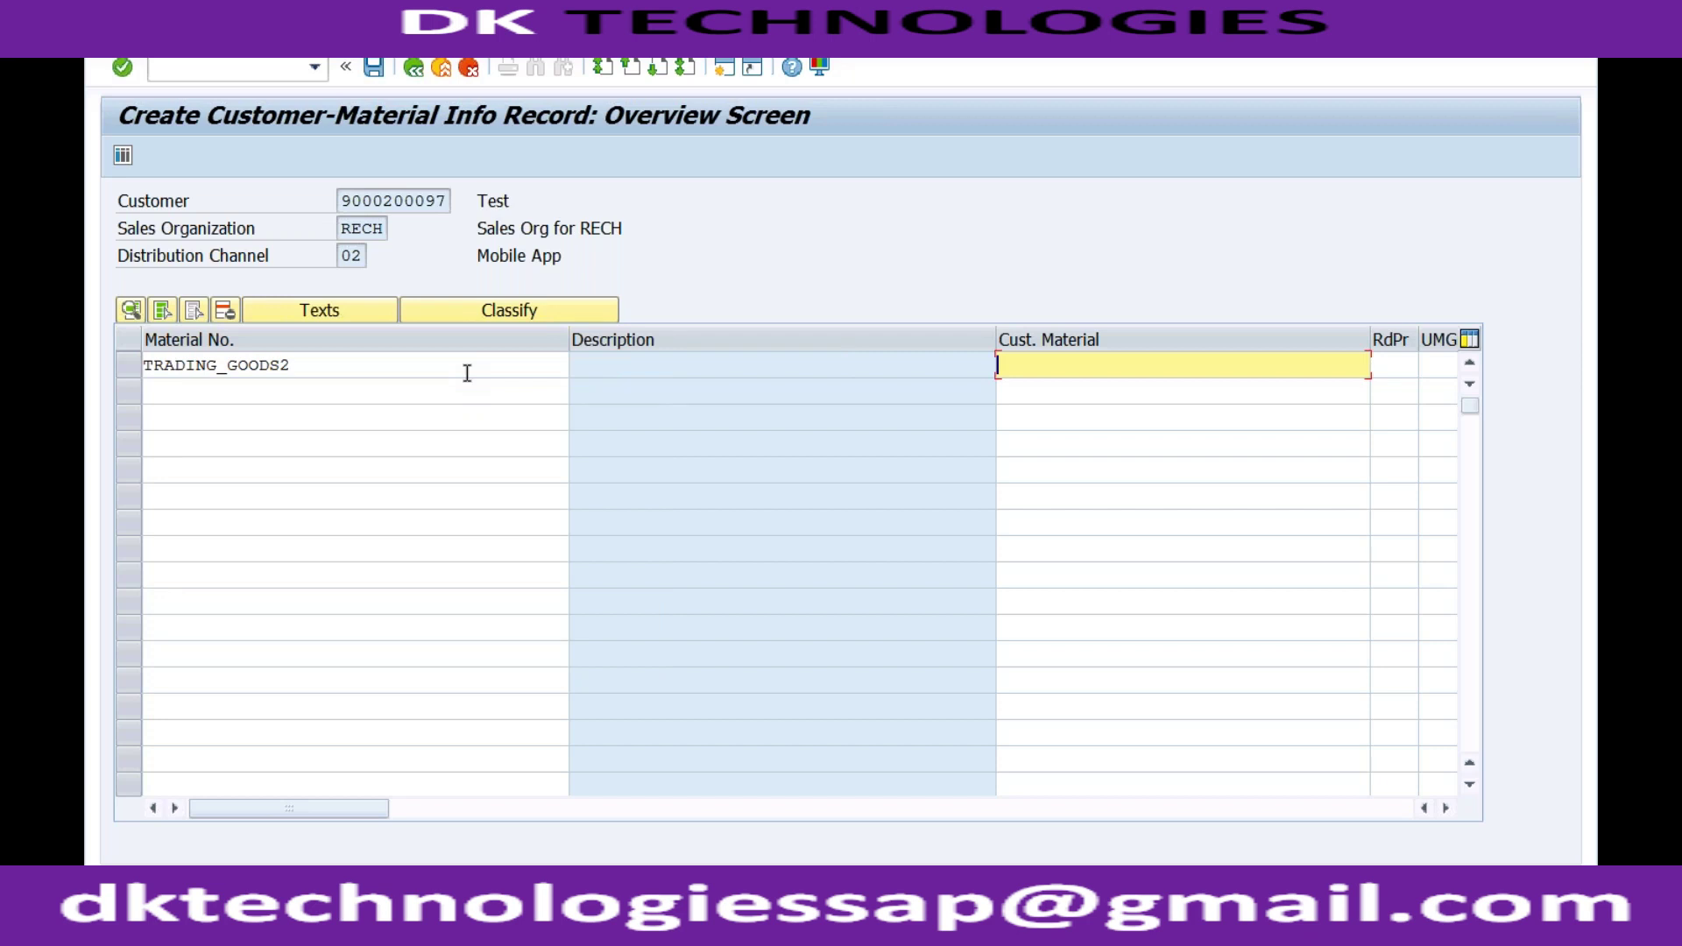
pyautogui.write('TEST_TG')
pyautogui.press('Return')
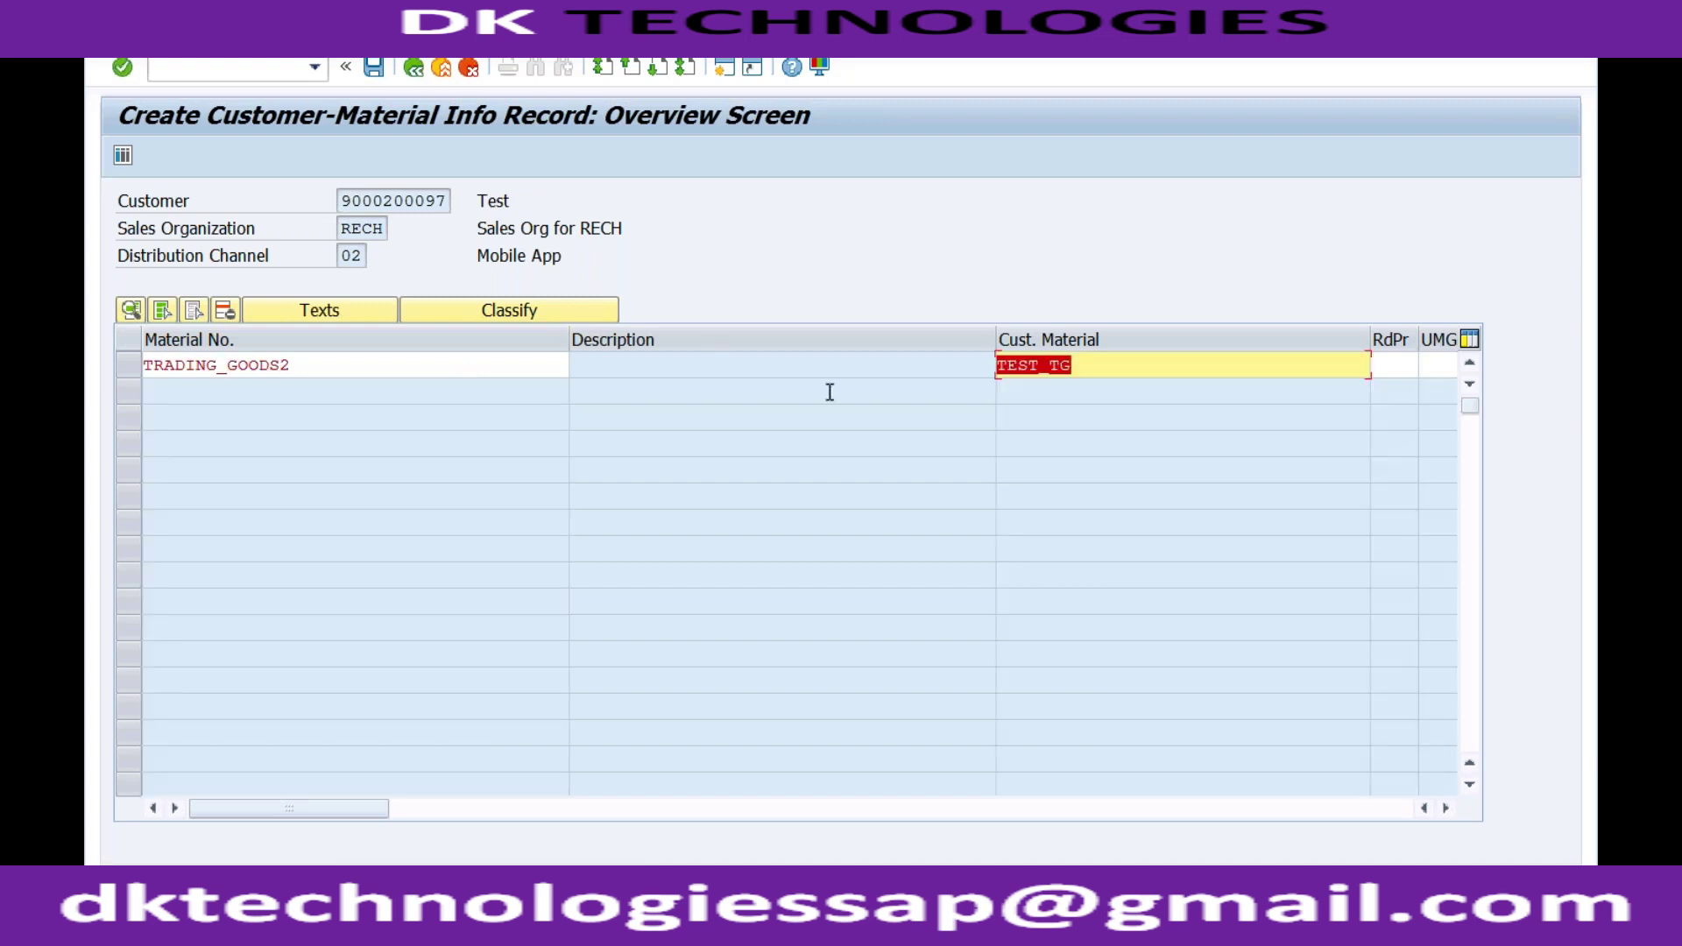
# Step: Recheck the material and customer material entries and save the customer-material info record
pyautogui.click(1083, 368)
pyautogui.doubleClick(996, 365)
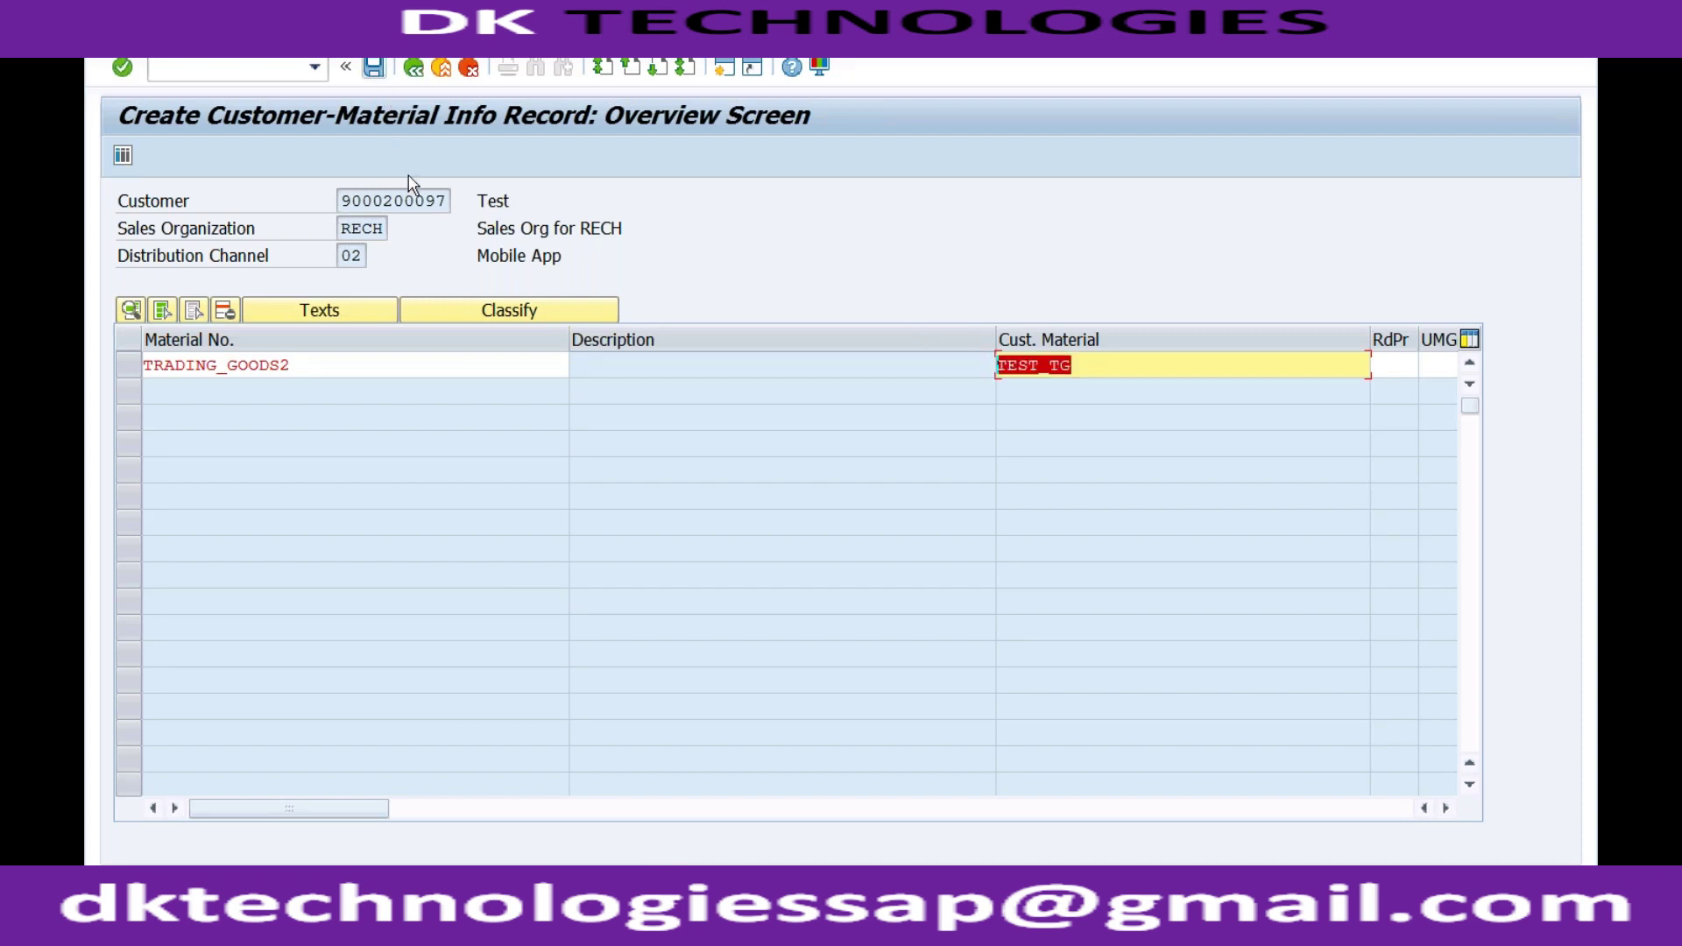
pyautogui.click(327, 368)
pyautogui.click(374, 69)
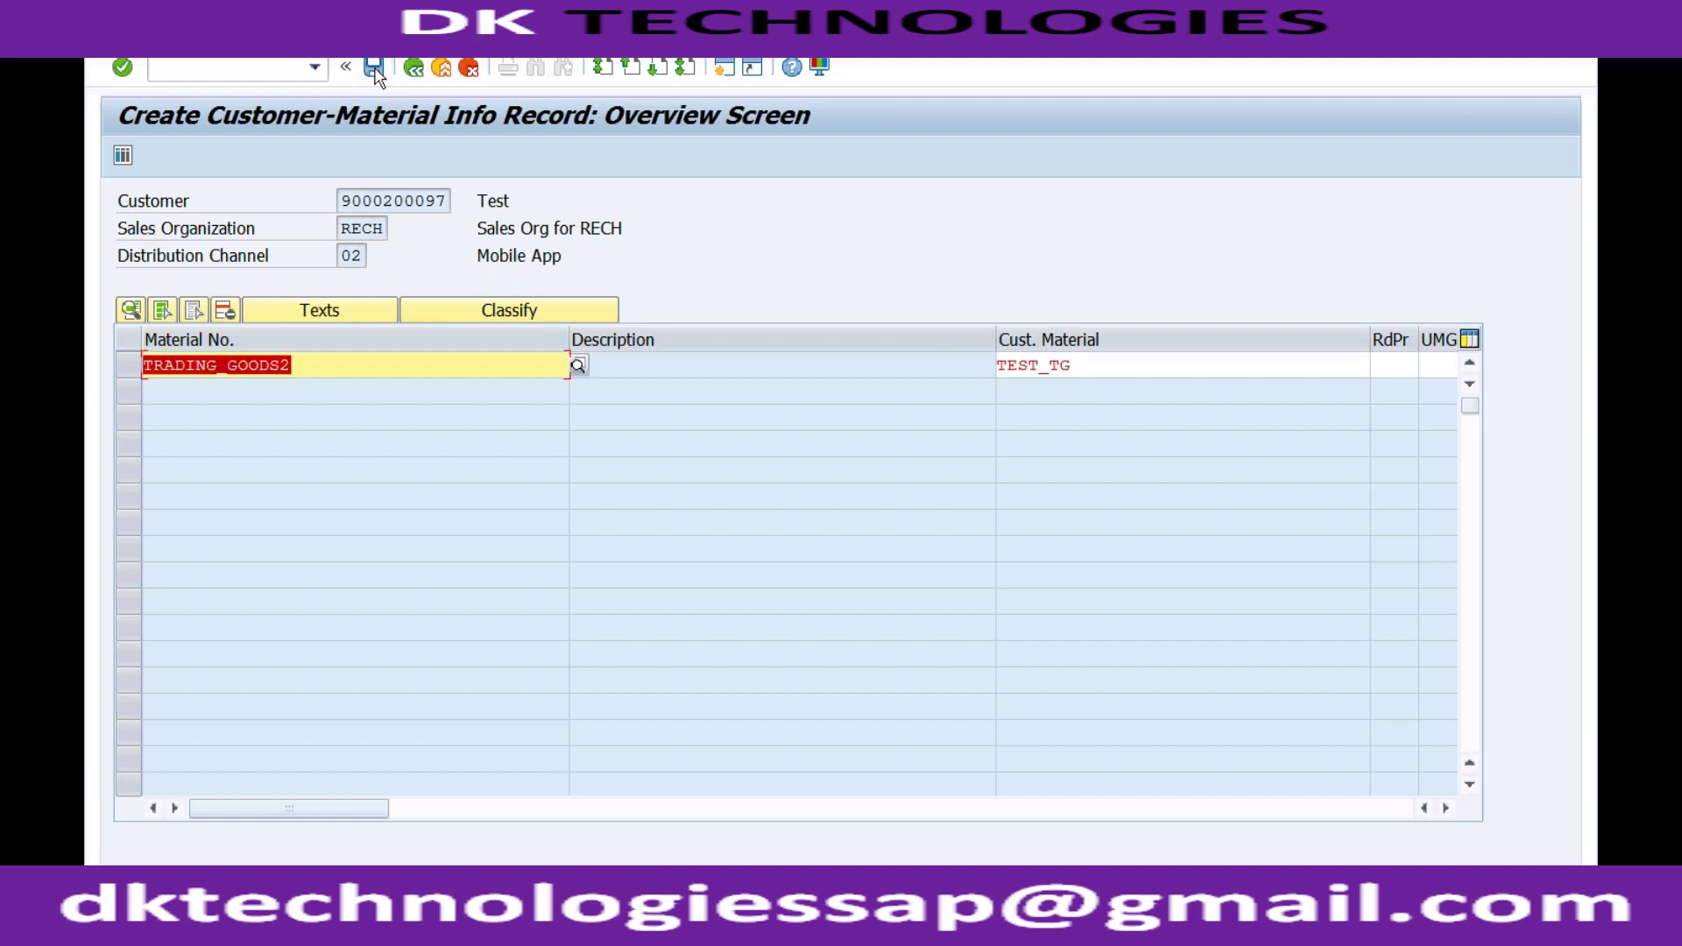
pyautogui.click(374, 69)
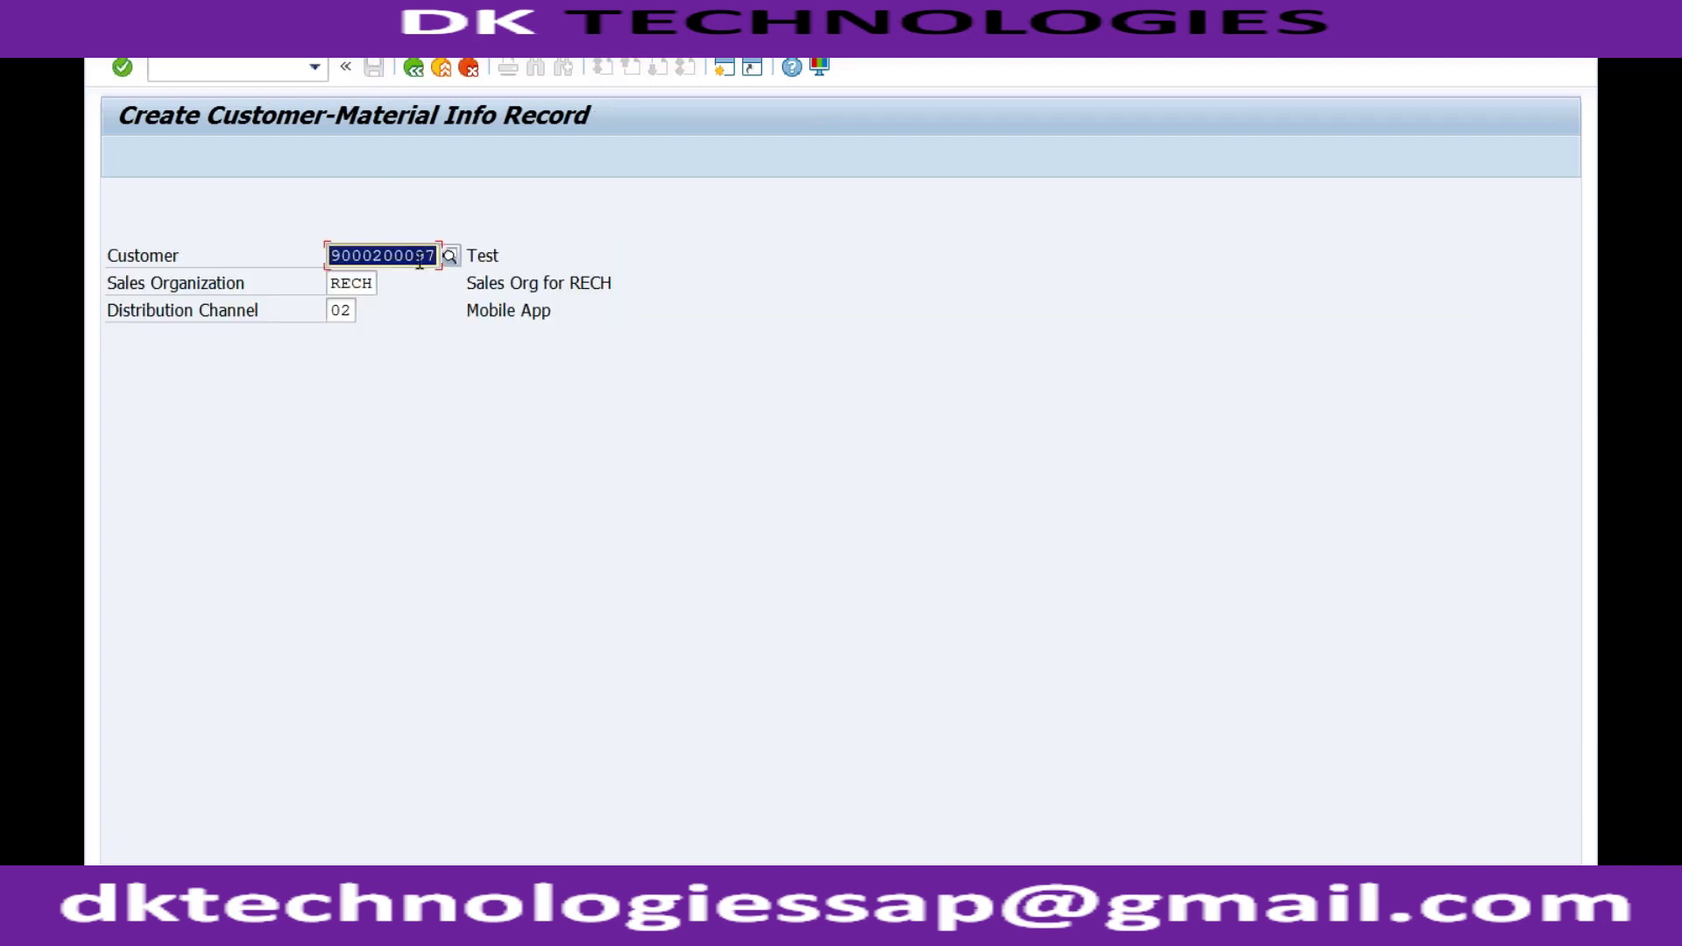
# Step: Return to the Create Standard Order session and try to replace item 10's material with TEST_TG
pyautogui.moveTo(389, 928)
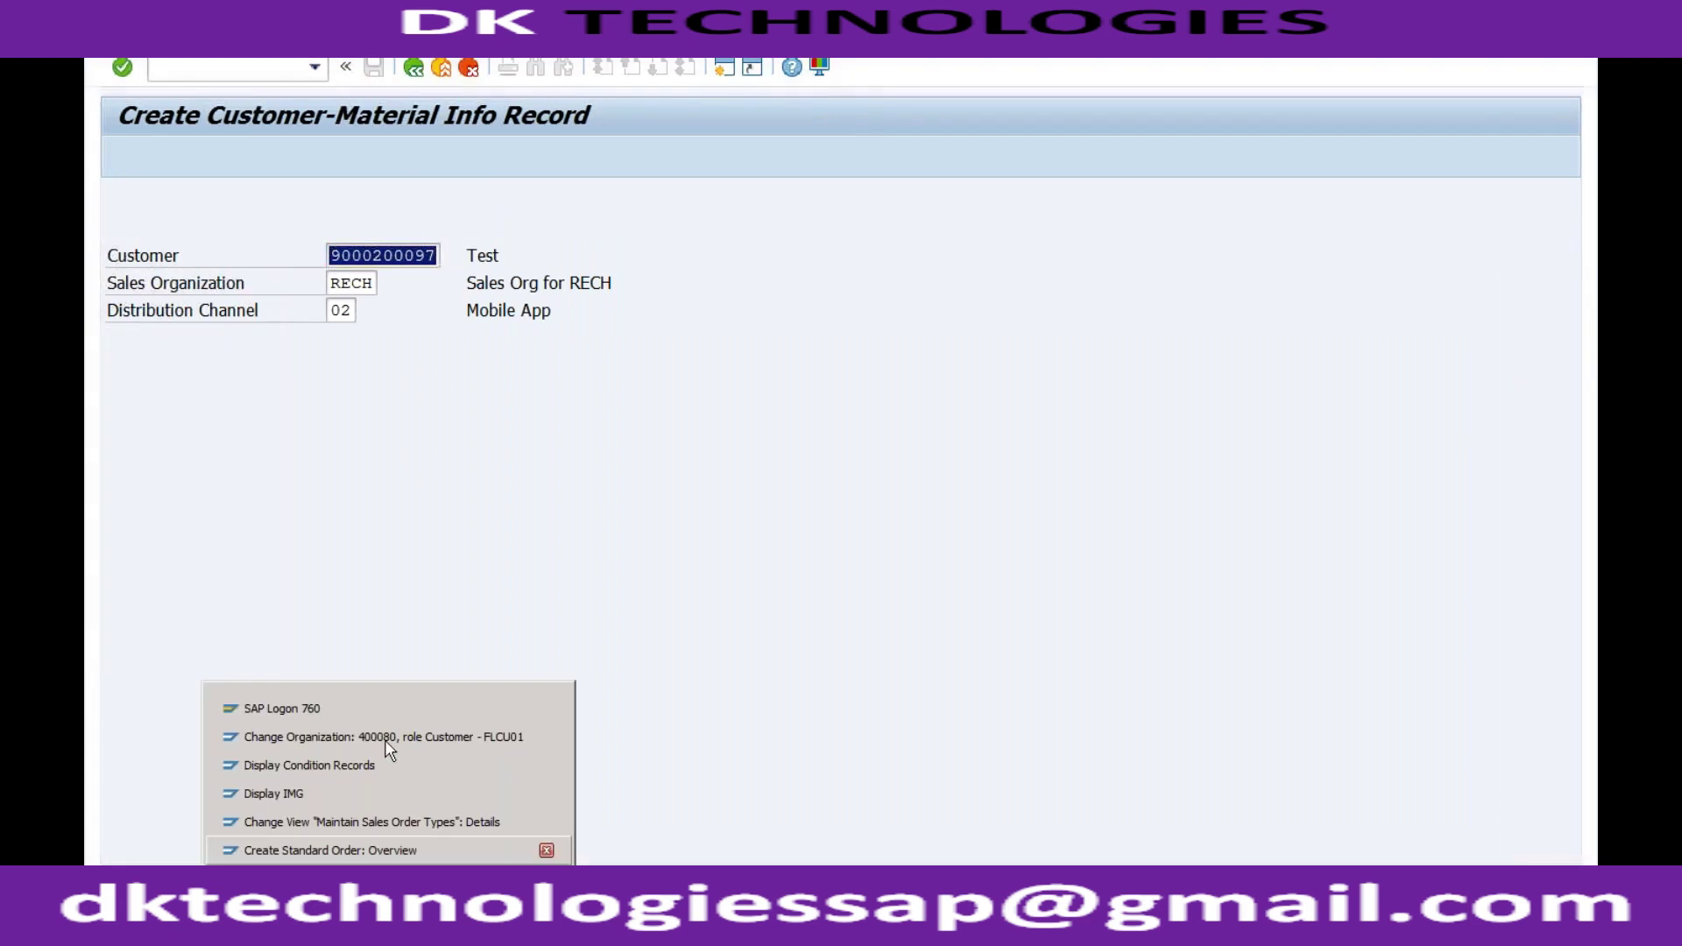
pyautogui.click(368, 850)
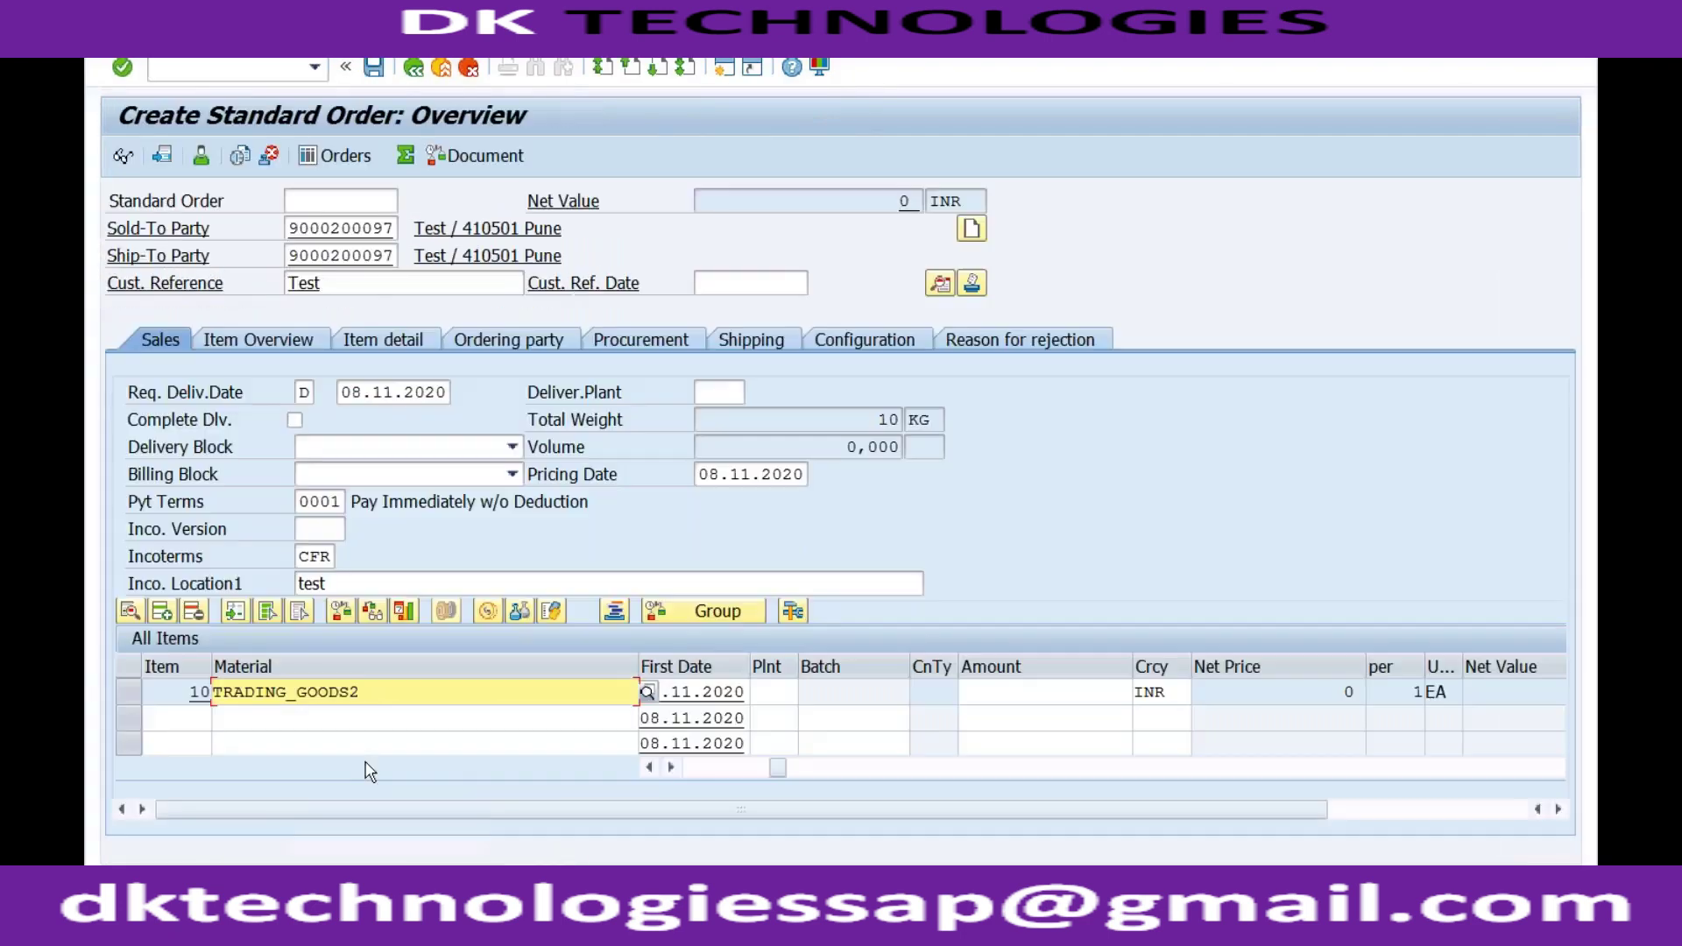
pyautogui.moveTo(372, 697); pyautogui.dragTo(209, 691)
pyautogui.write('test')
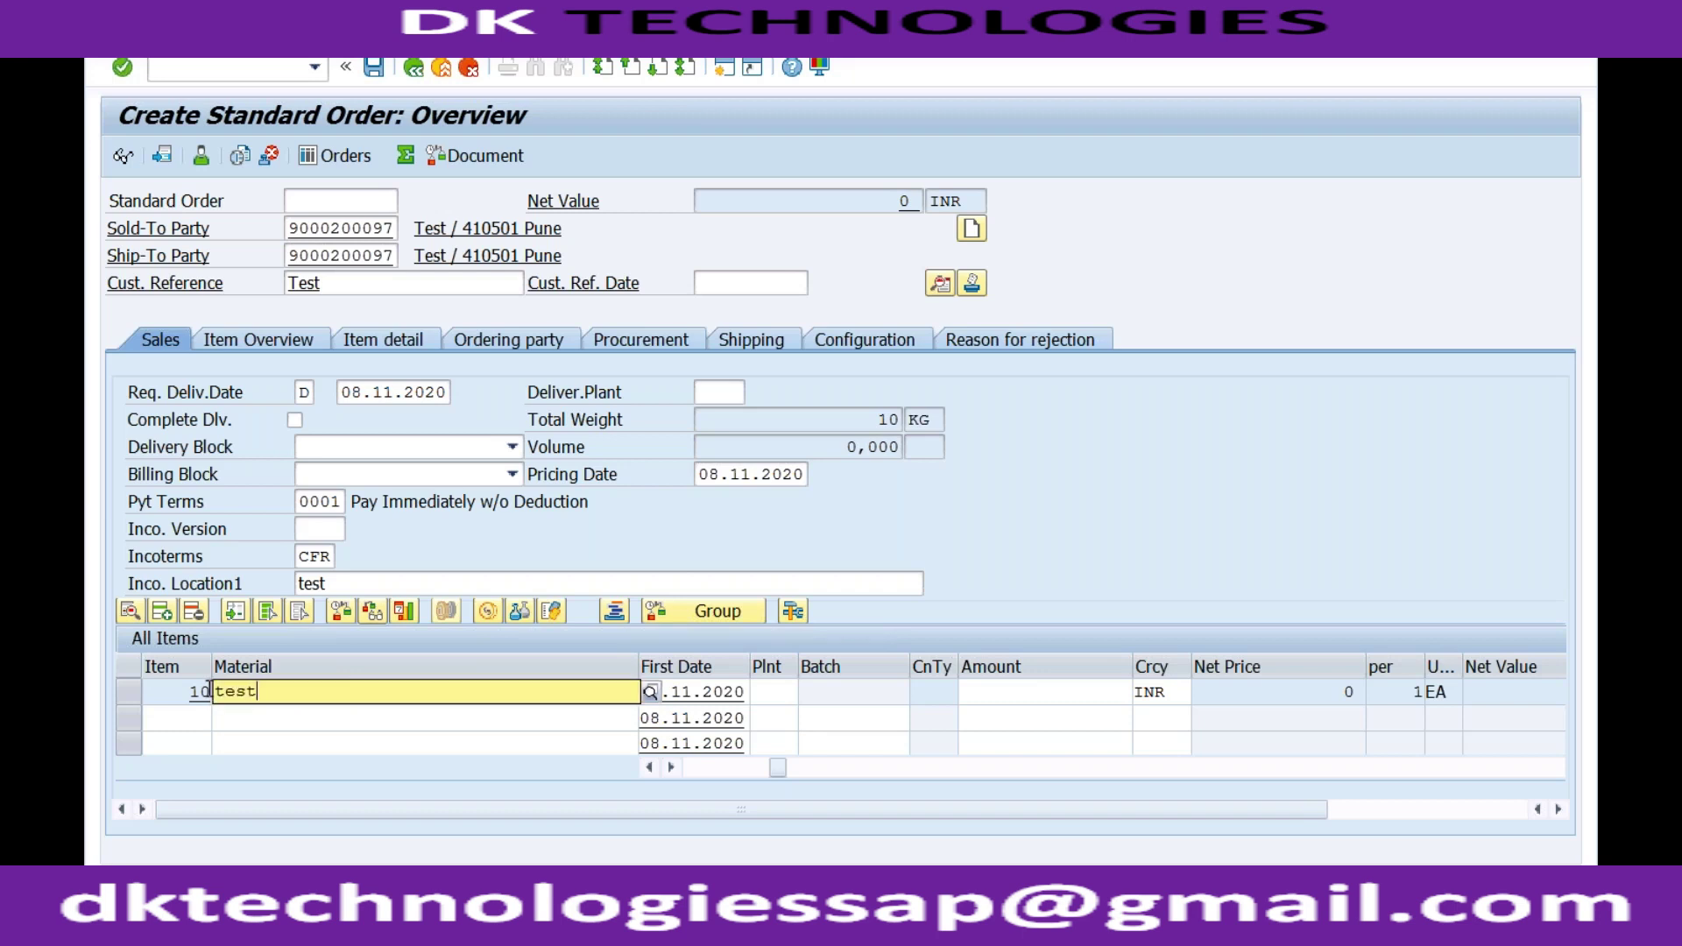
pyautogui.write('_tg')
pyautogui.press('Return')
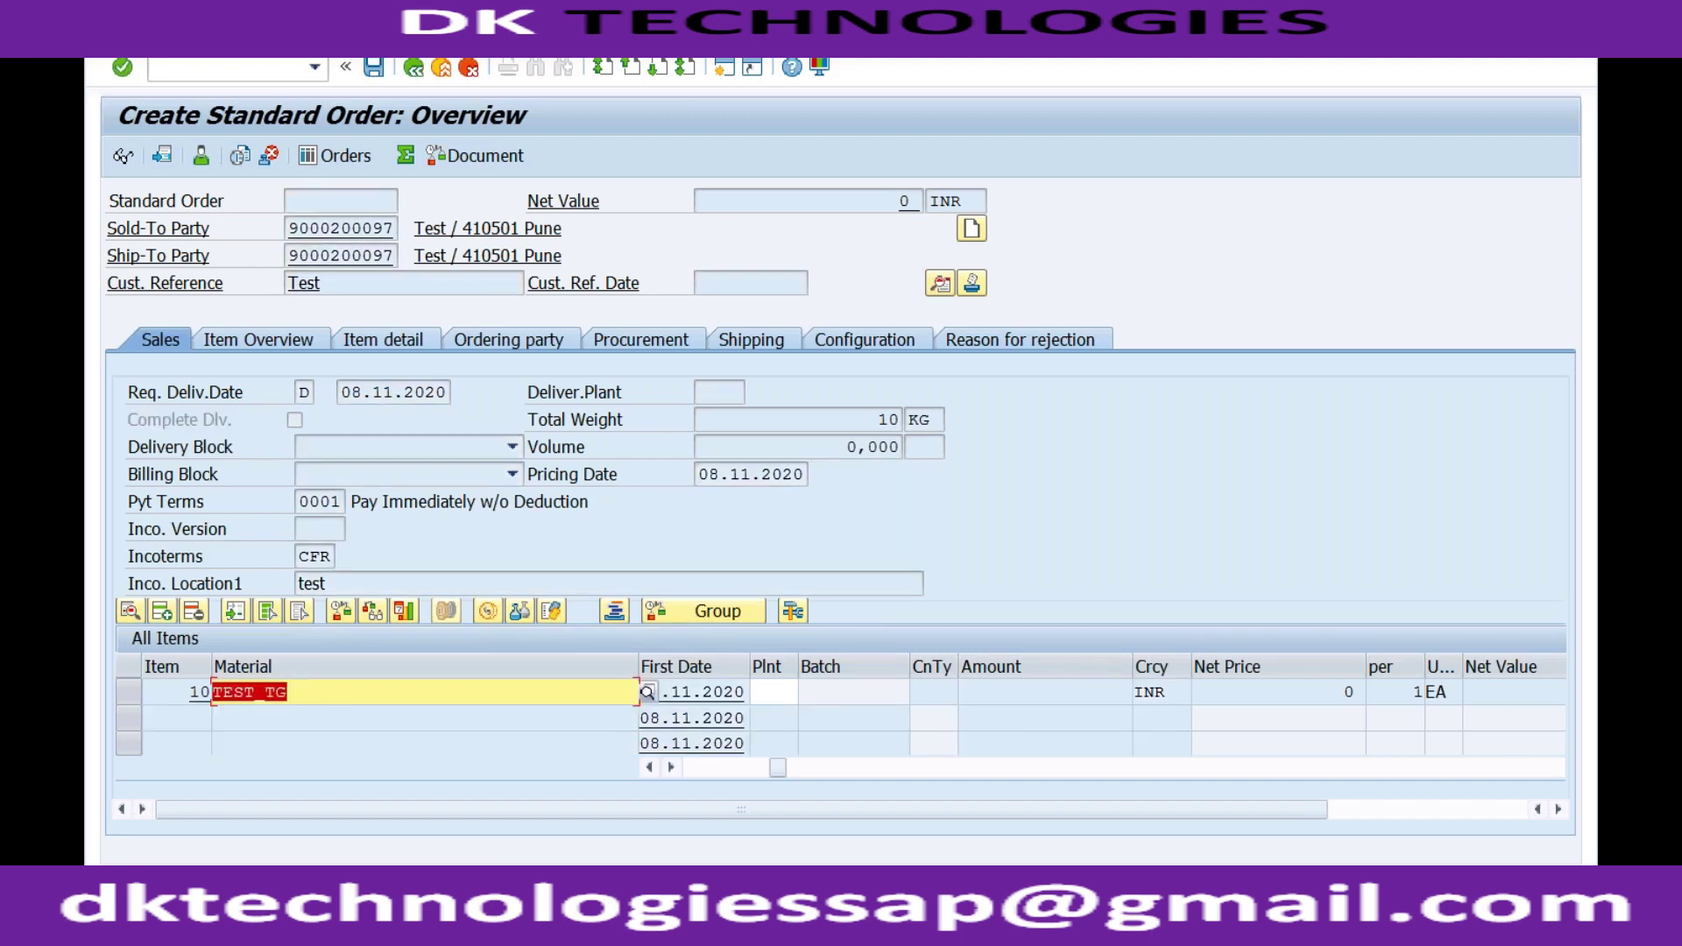
# Step: Start a new standard order with transaction VA01 and fill in the sold-to party's customer number
pyautogui.click(230, 70)
pyautogui.write('/nva01')
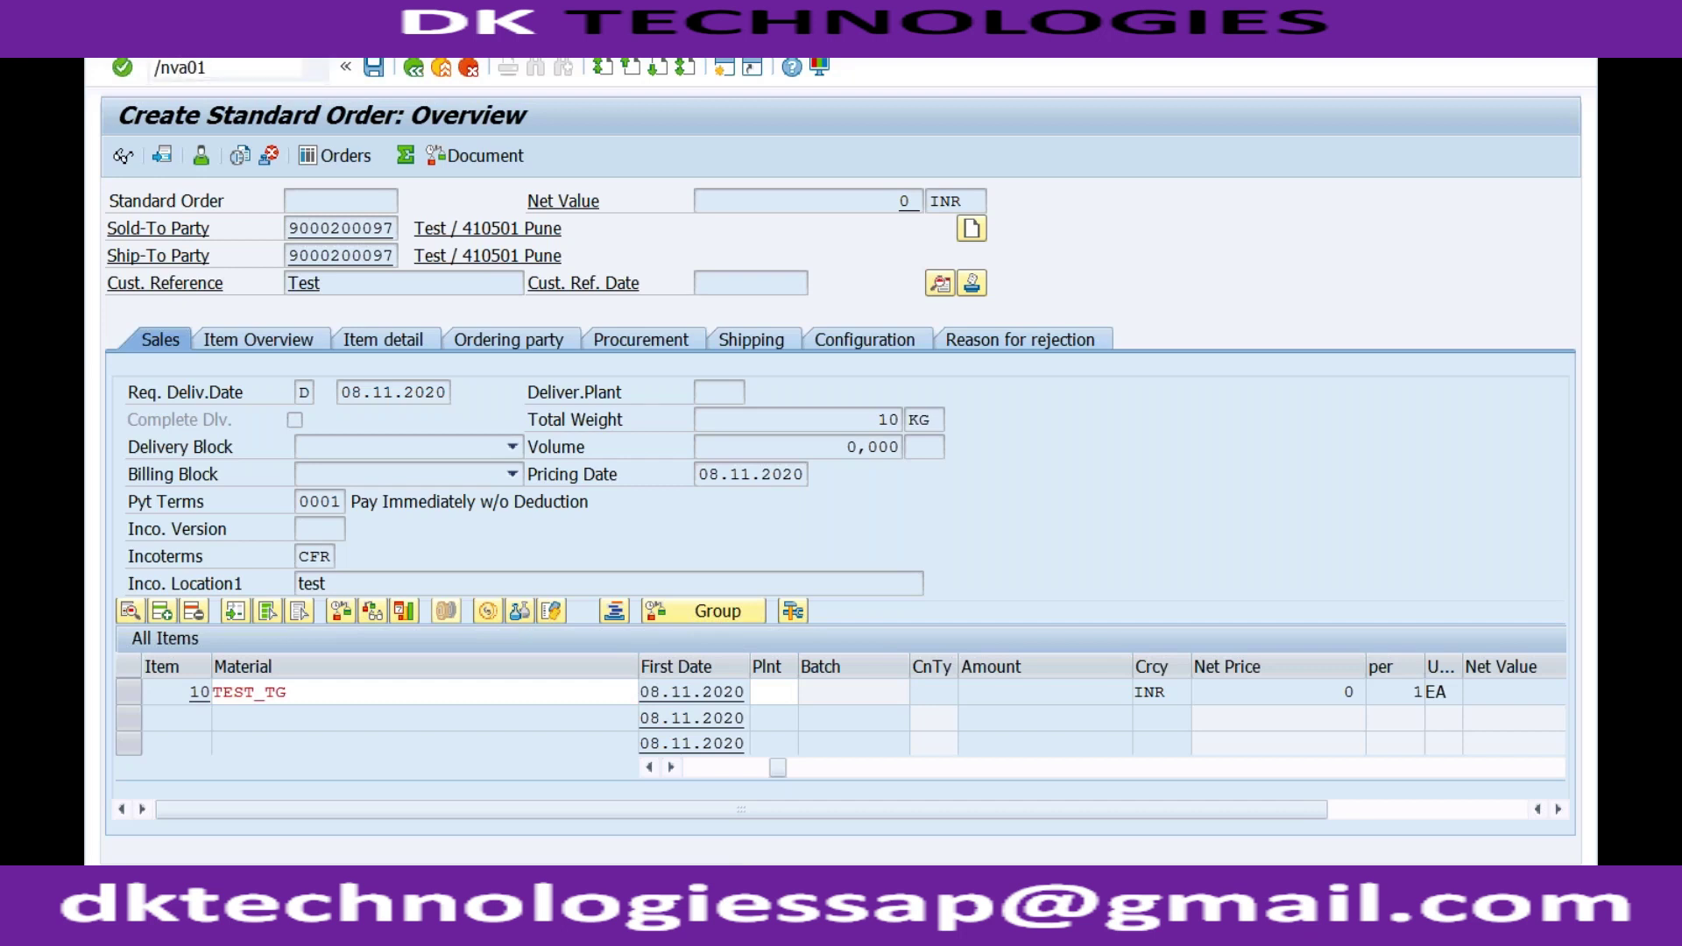
pyautogui.press('Return')
pyautogui.press('Return')
pyautogui.press('Down')
pyautogui.press('Return')
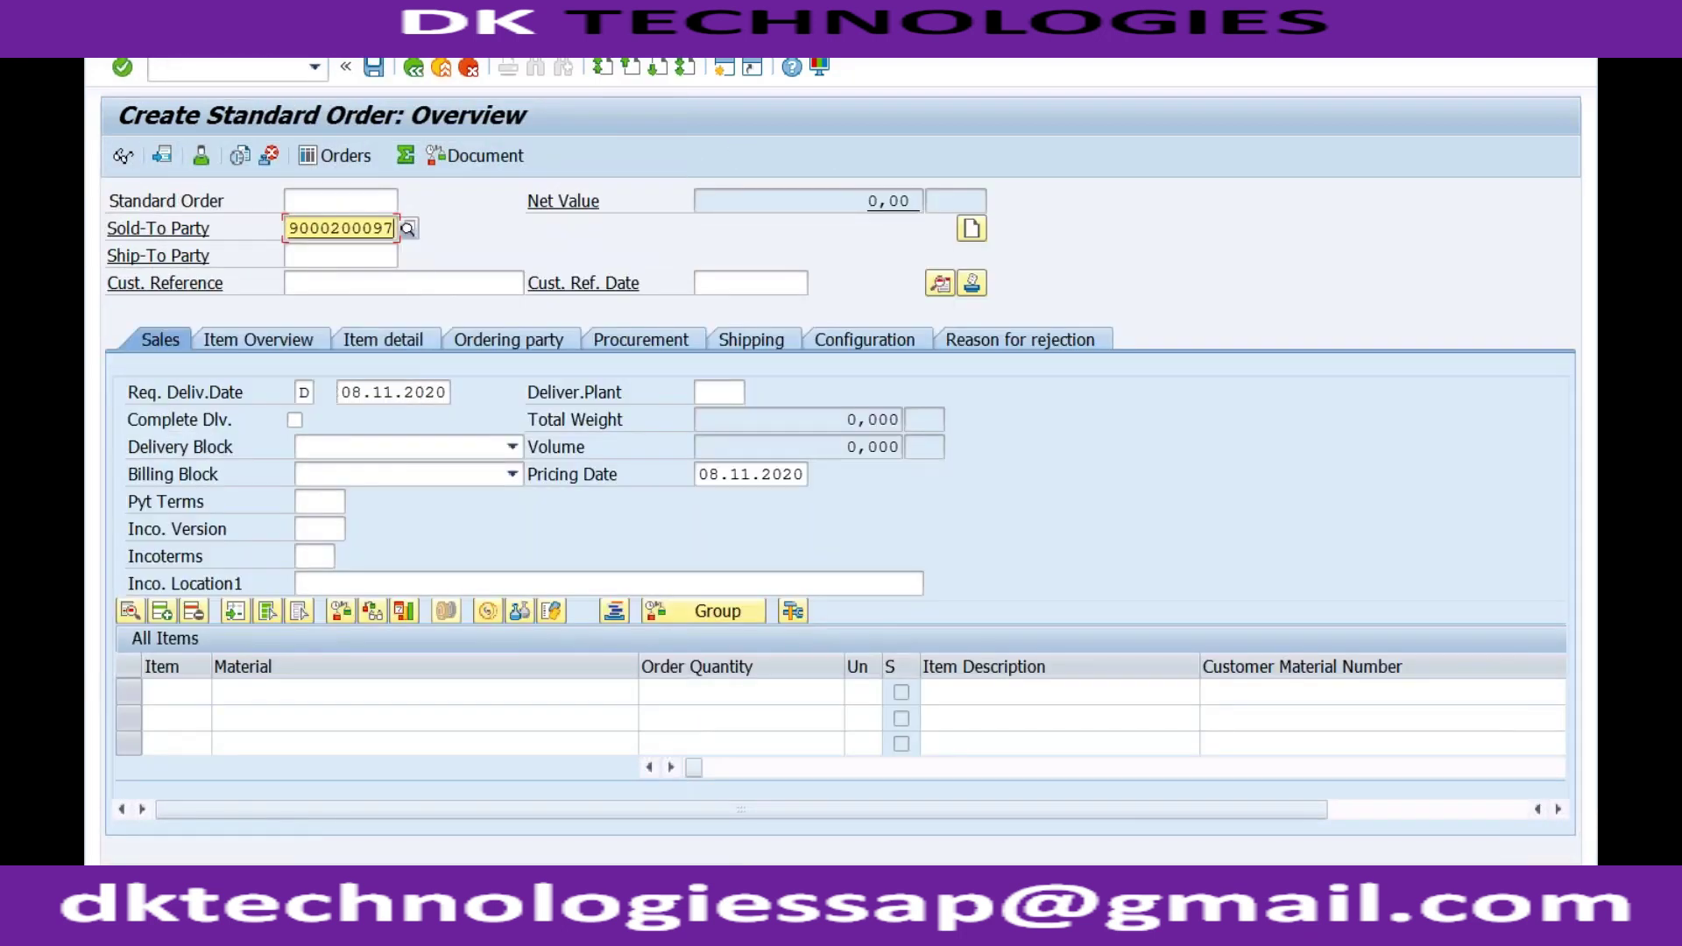
# Step: Set the order's customer reference to Test and the customer reference date to 13.09.2020
pyautogui.click(392, 282)
pyautogui.write('Test')
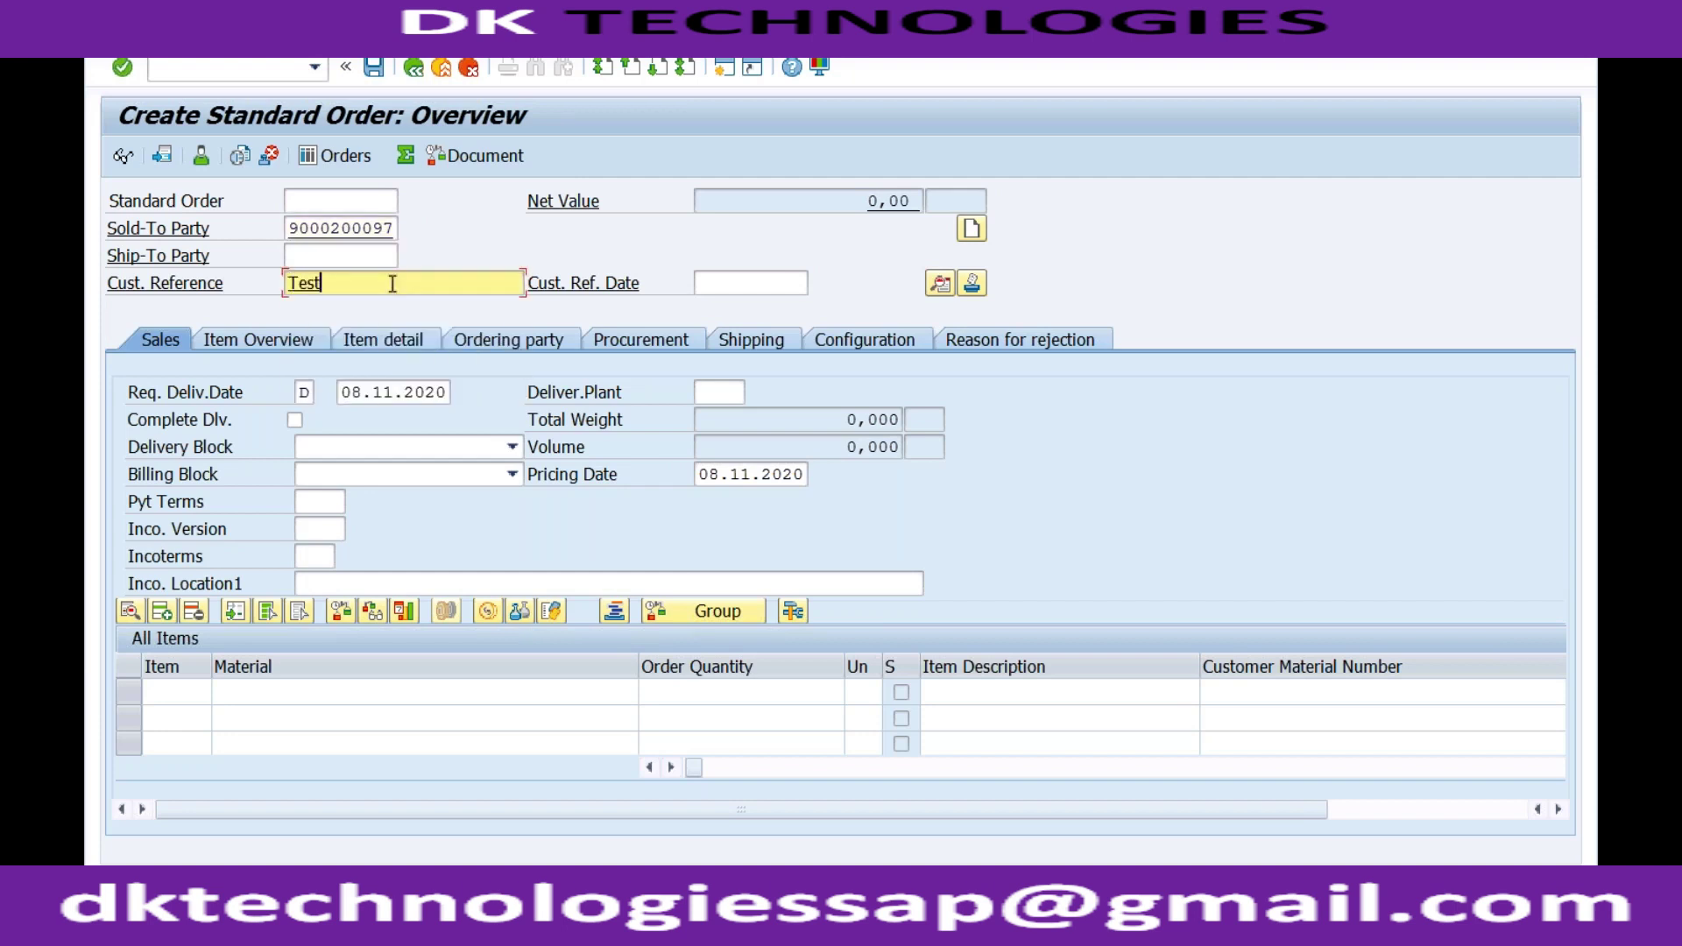
pyautogui.click(710, 285)
pyautogui.press('Down')
pyautogui.press('Return')
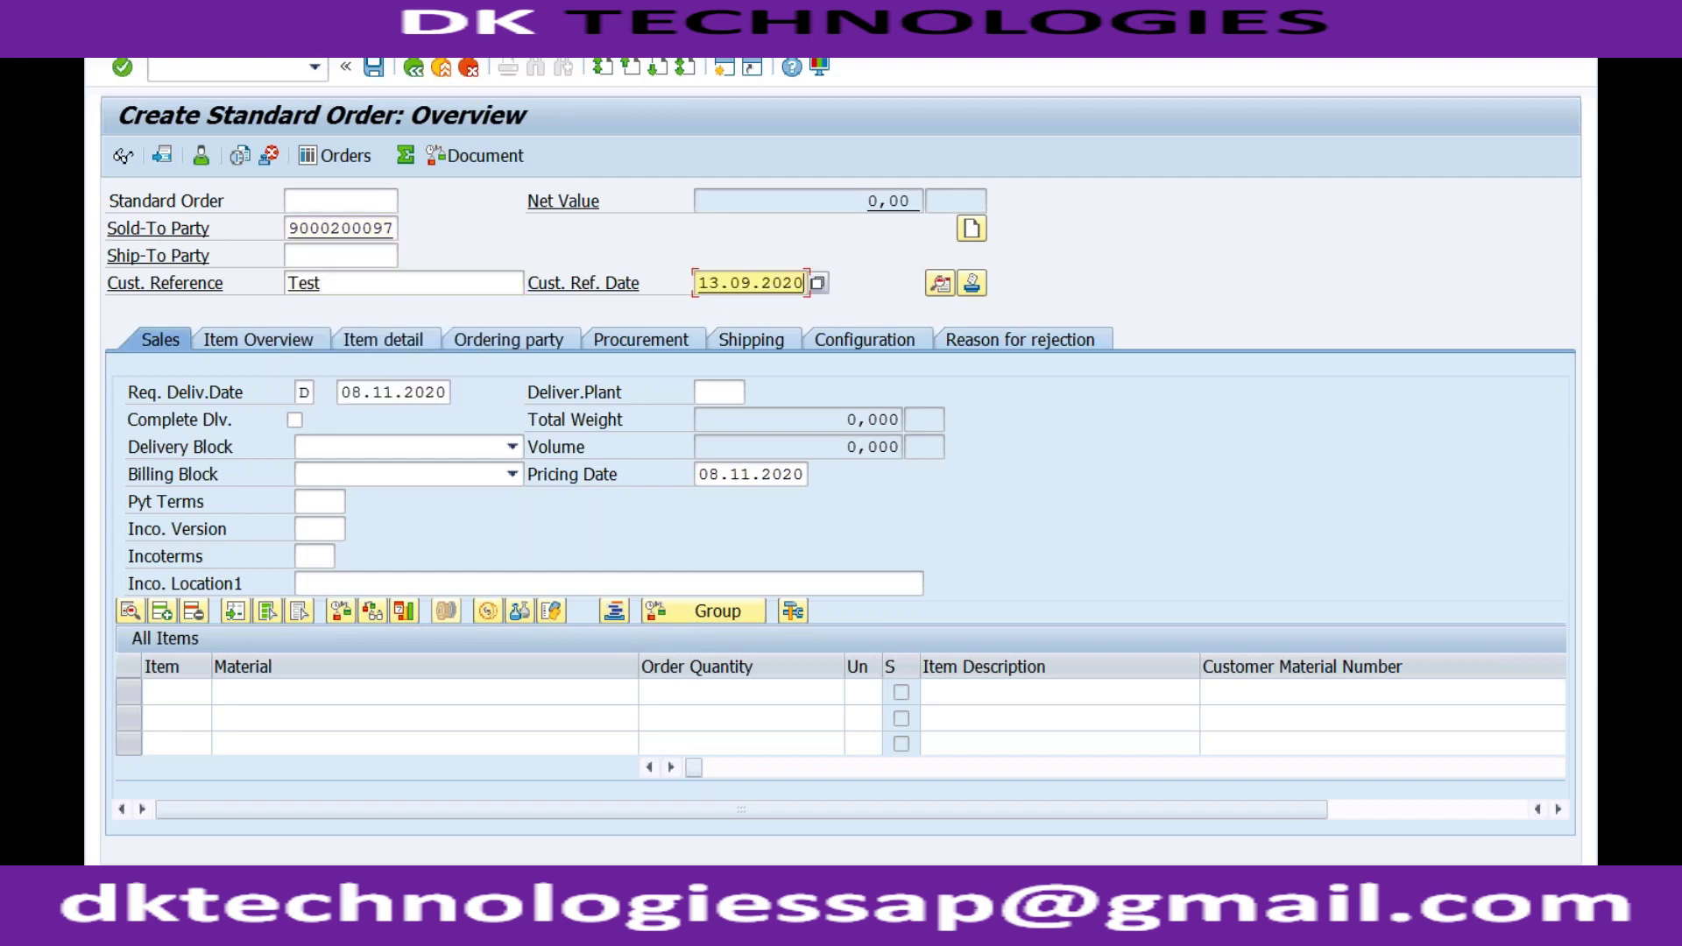
# Step: Set the order's payment terms to 0001, Incoterms to CFR and Inco. Location1 to test
pyautogui.click(329, 497)
pyautogui.press('Down')
pyautogui.press('Return')
pyautogui.press('Tab')
pyautogui.press('Tab')
pyautogui.press('Down')
pyautogui.press('Return')
pyautogui.click(303, 584)
pyautogui.write('test')
pyautogui.press('Return')
# Step: Try to add an order item with TEST_TG as its material and accept the freight message
pyautogui.click(299, 691)
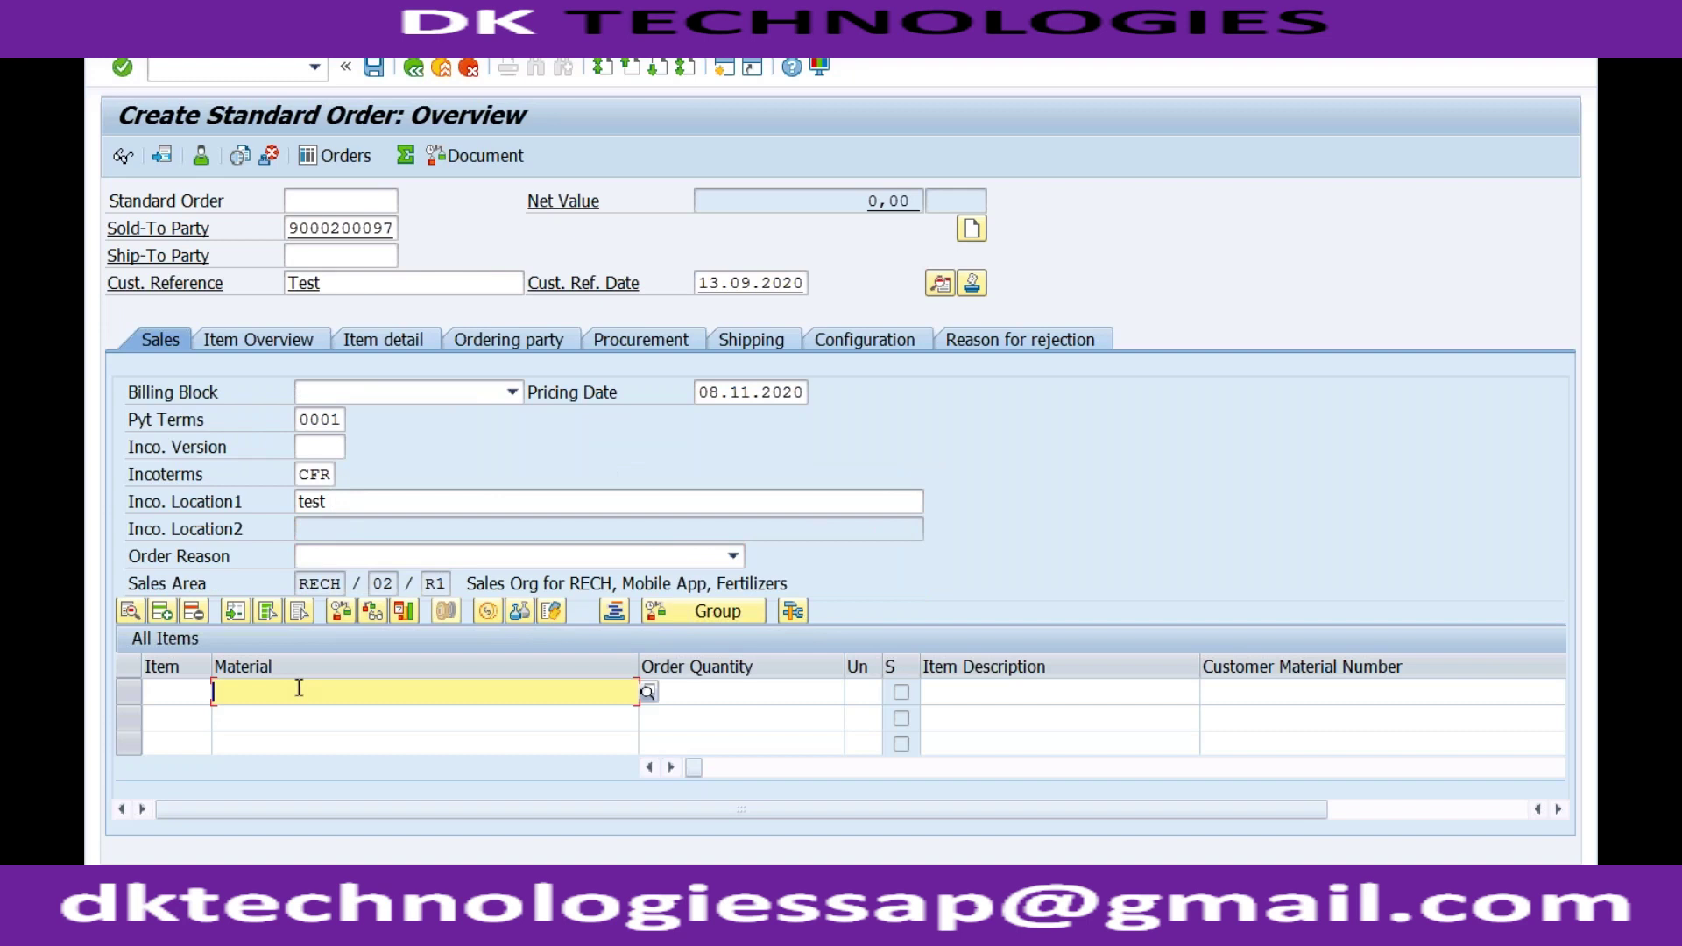
pyautogui.press('Down')
pyautogui.press('Return')
pyautogui.press('Return')
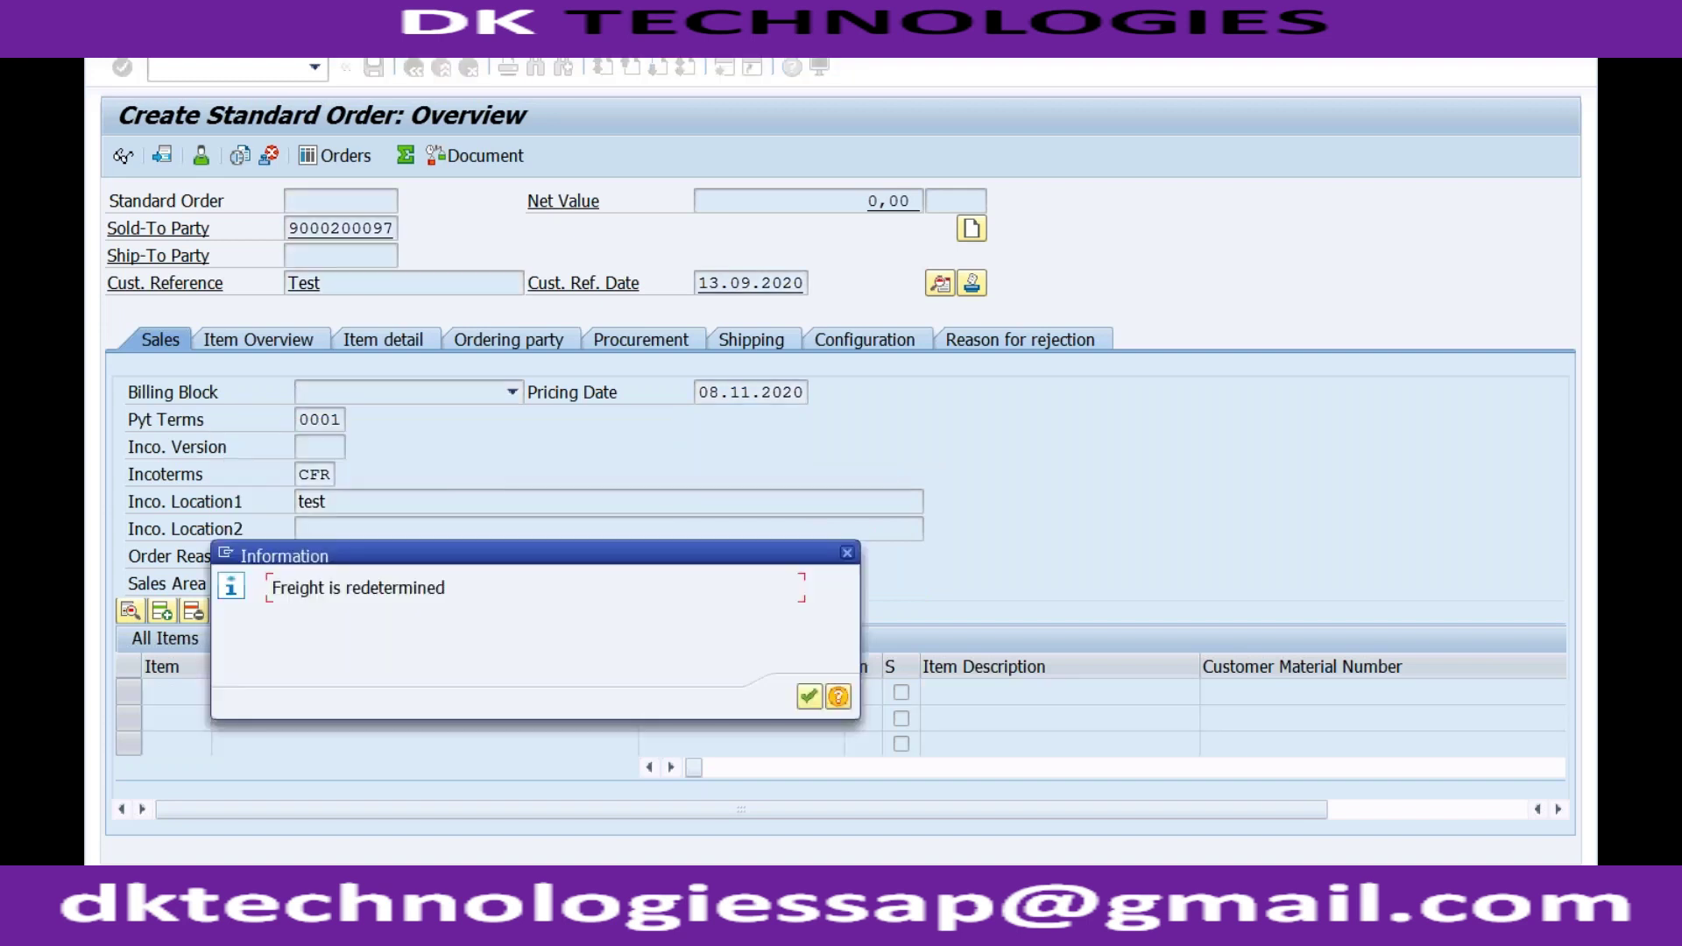
pyautogui.press('Return')
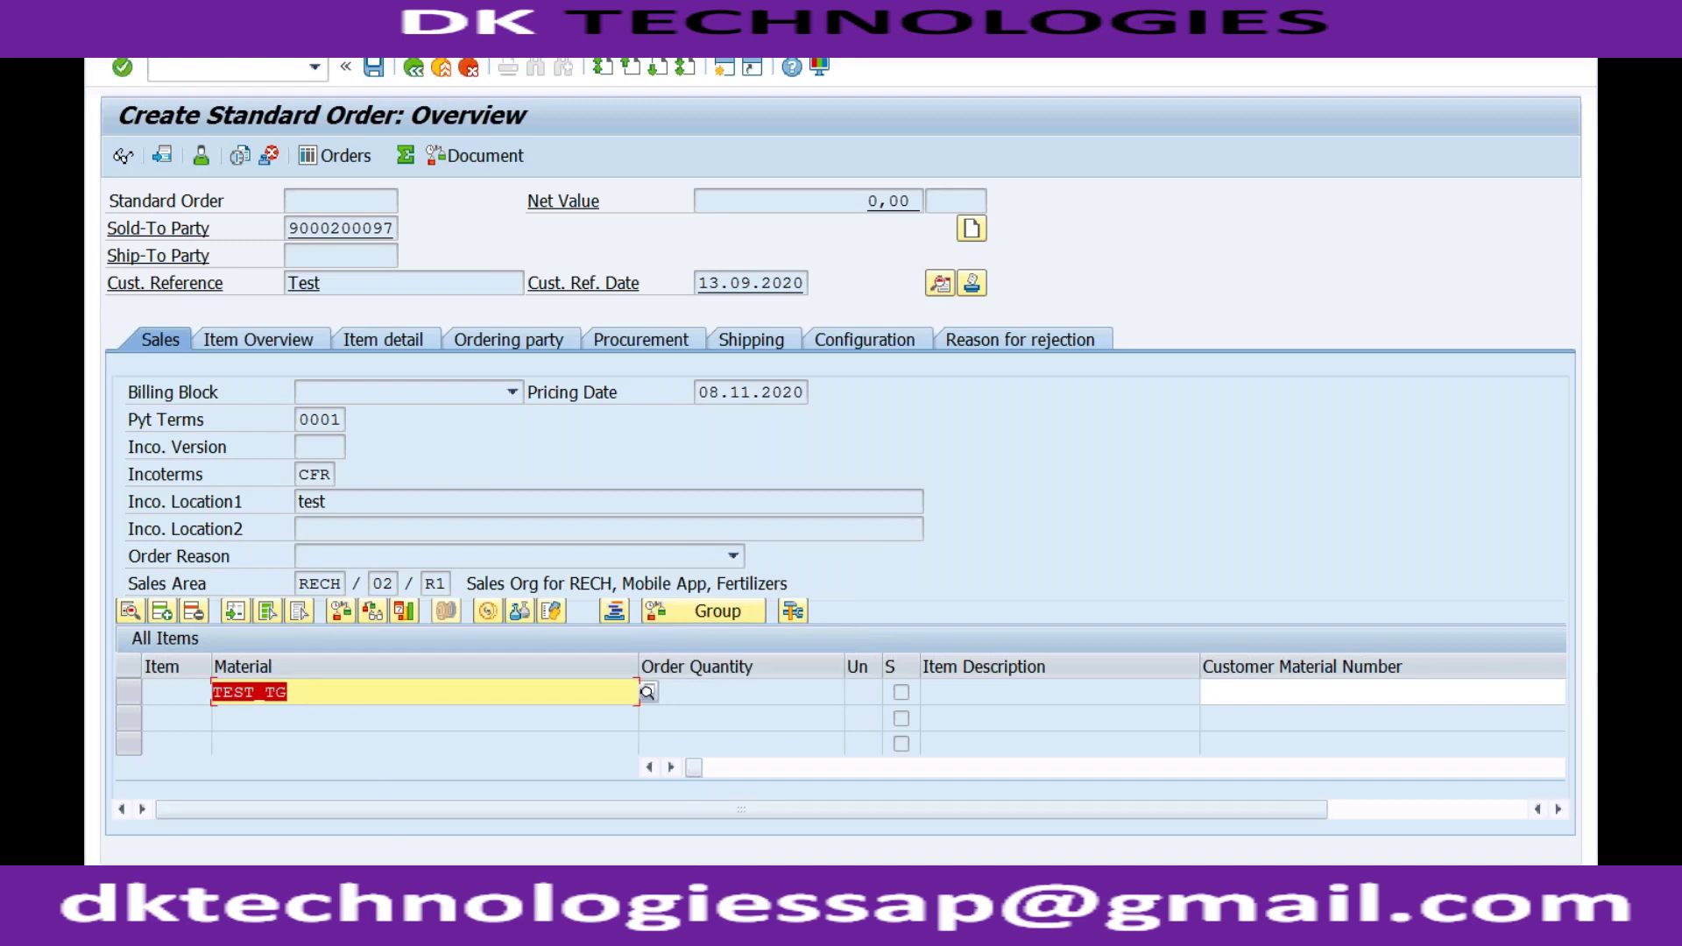
pyautogui.press('Delete')
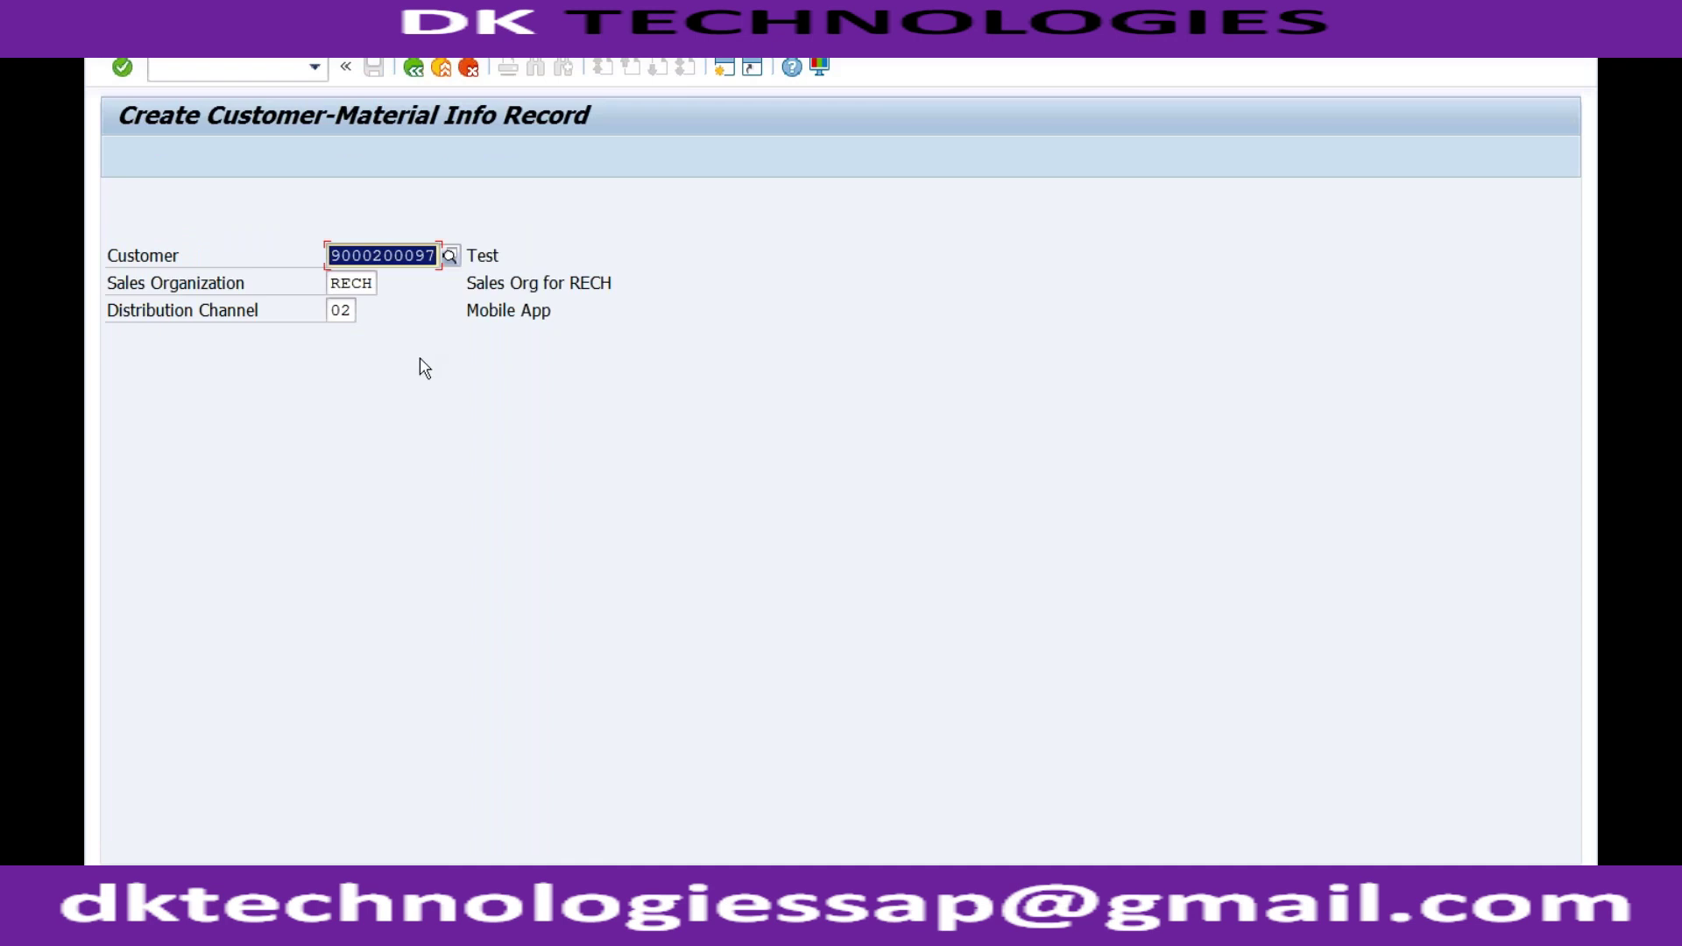
# Step: Display the customer's material info record for RECH / 02 and copy the customer material TEST_TG
pyautogui.press('Return')
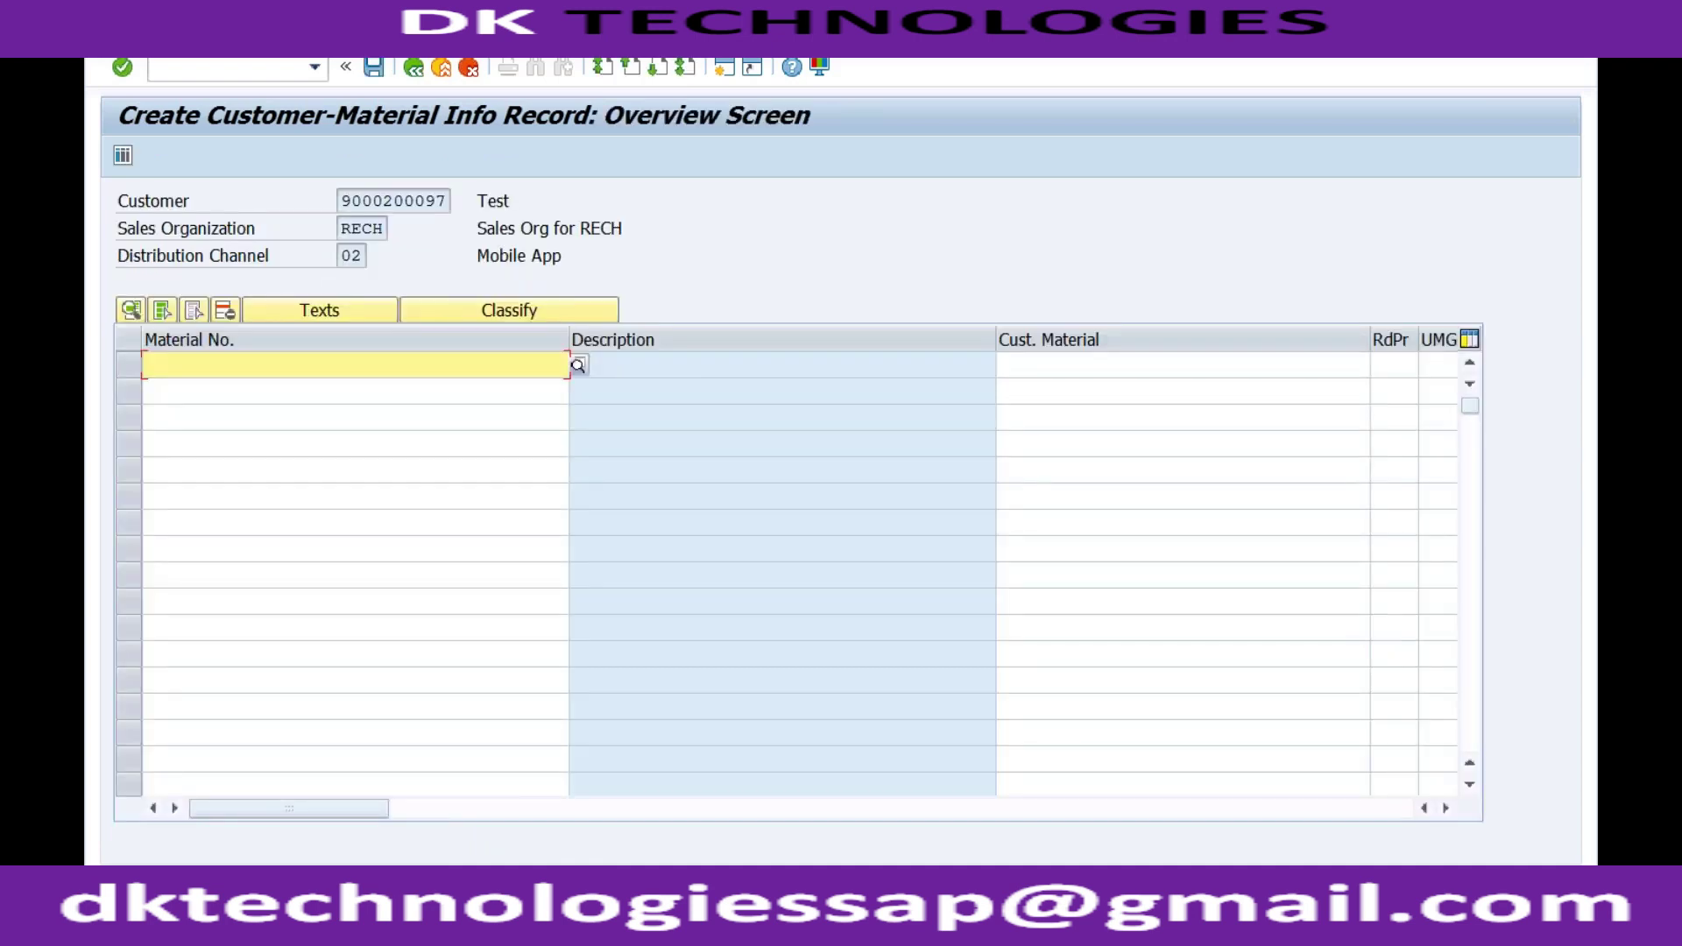
pyautogui.click(176, 39)
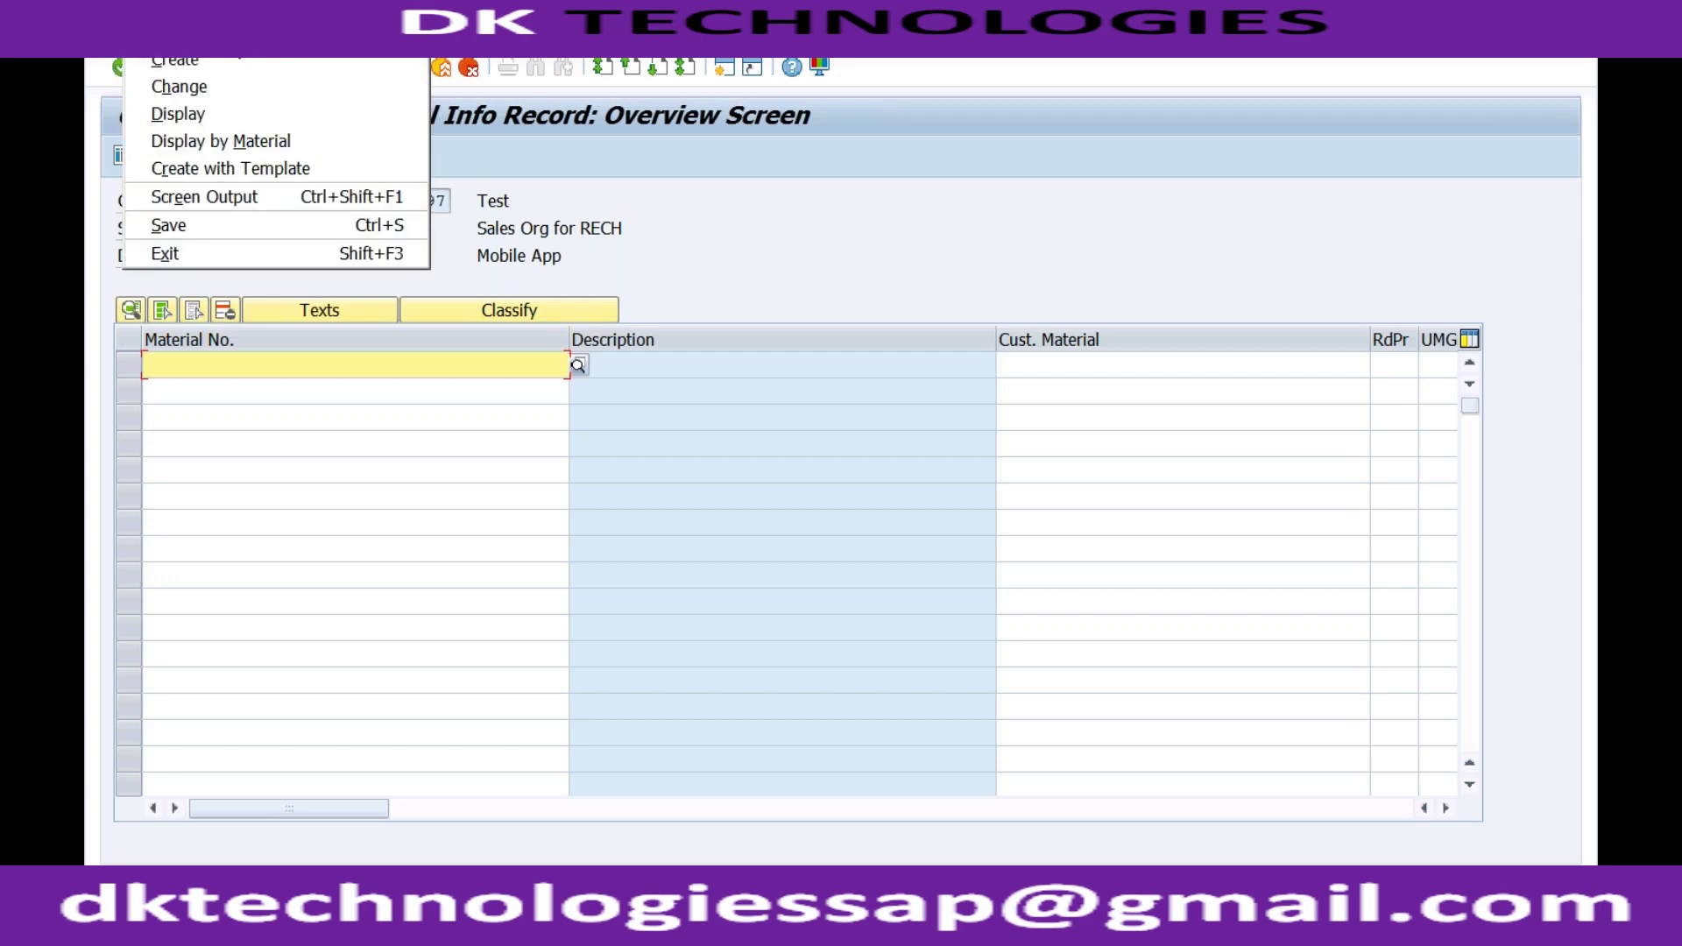
pyautogui.click(207, 109)
pyautogui.click(122, 155)
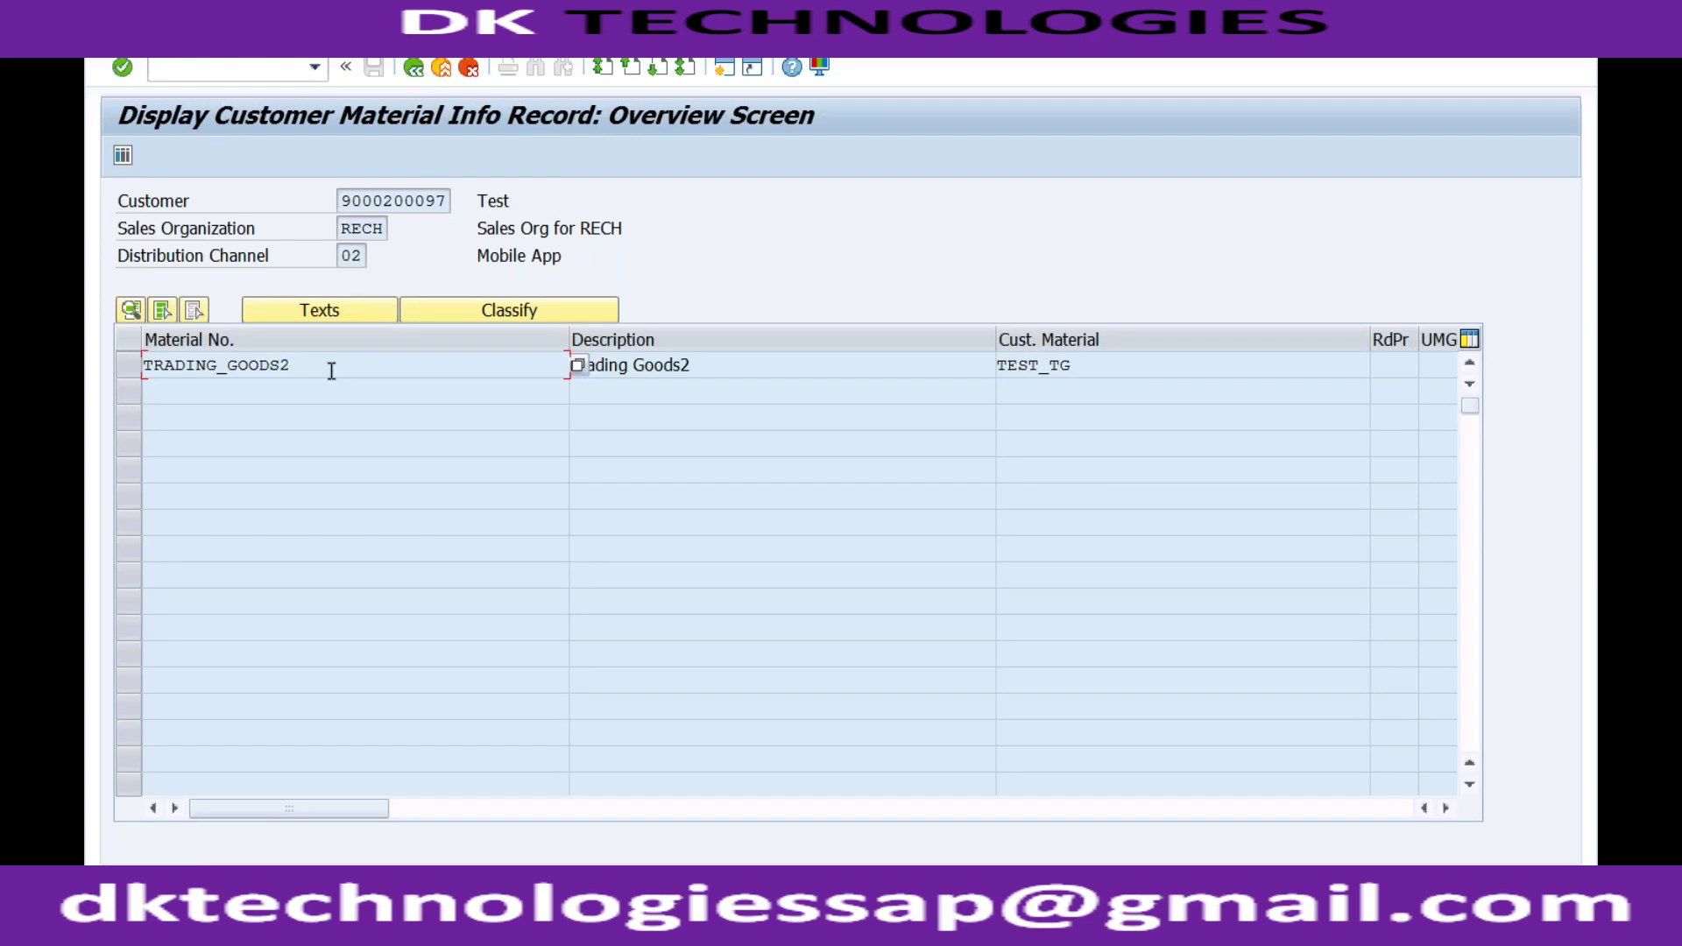
pyautogui.click(1014, 366)
pyautogui.doubleClick(1013, 365)
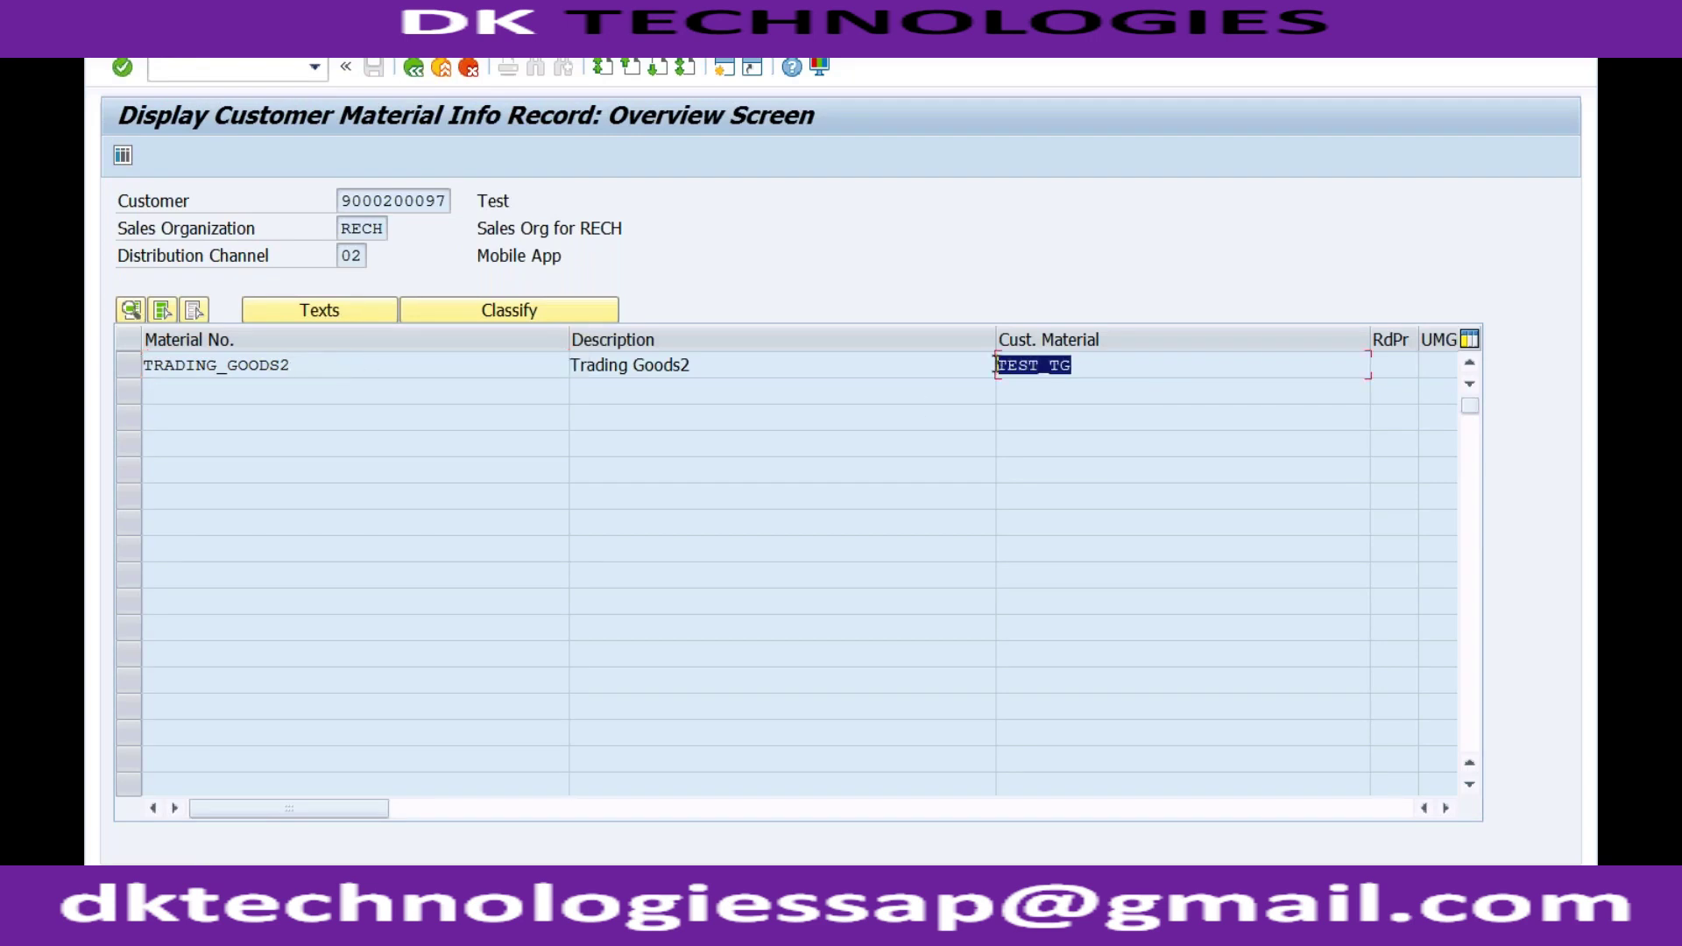
pyautogui.hotkey('ctrl', 'c')
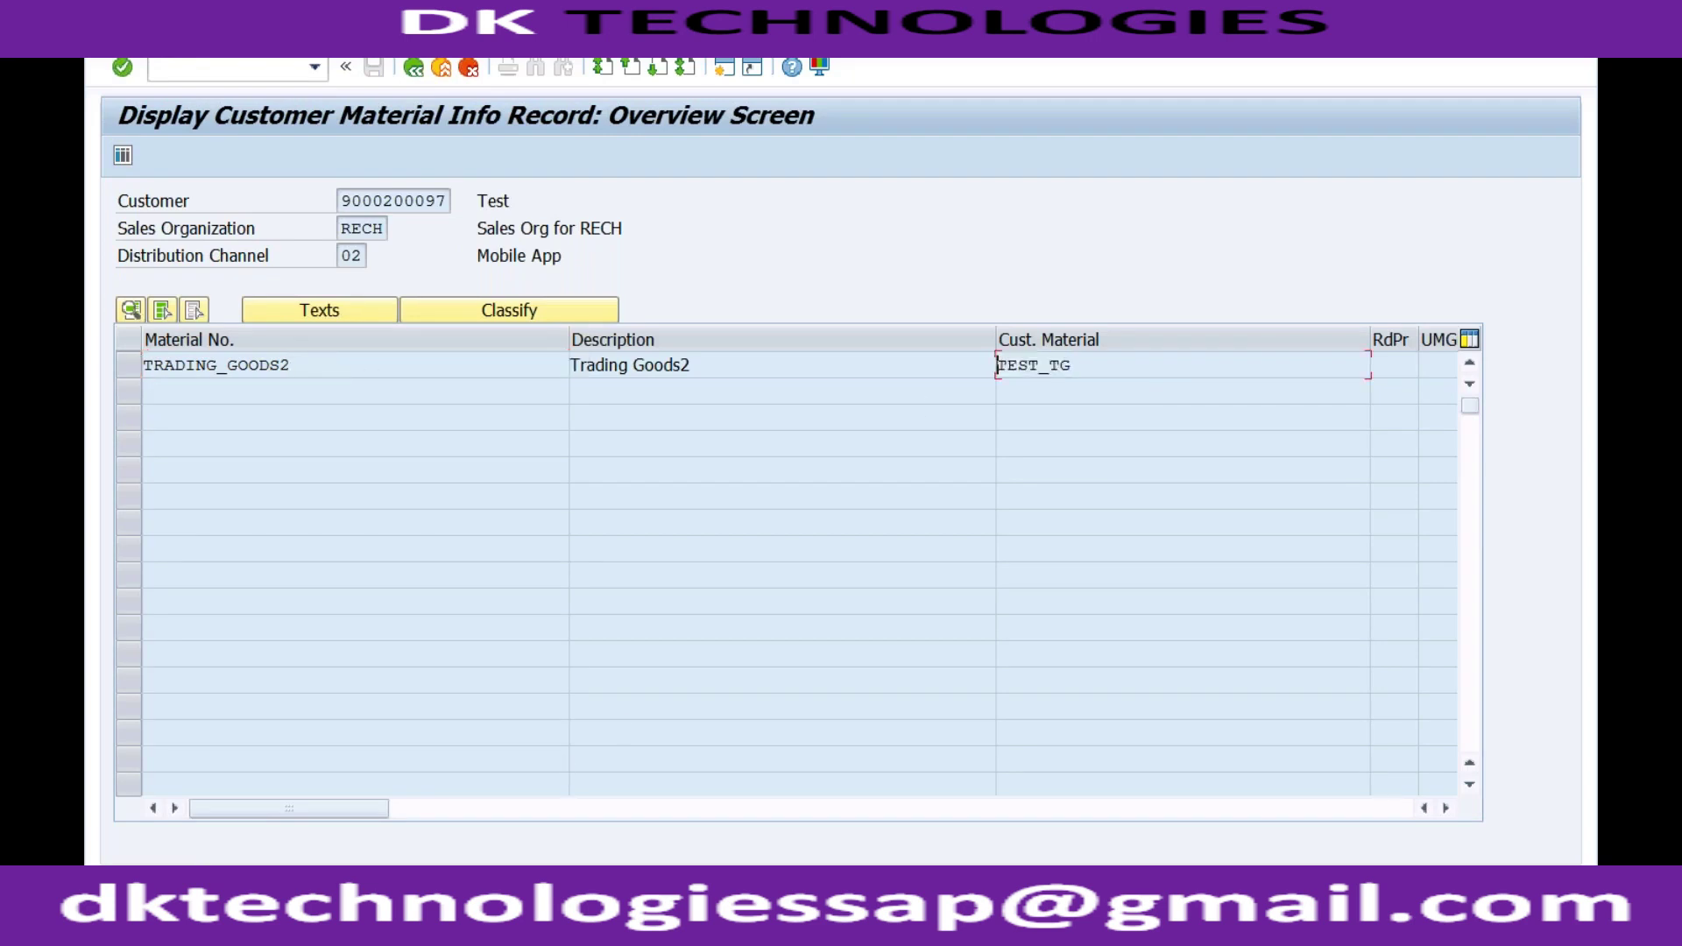
# Step: Return to the Create Standard Order session and clear TEST_TG from the first item's material
pyautogui.click(389, 929)
pyautogui.click(377, 846)
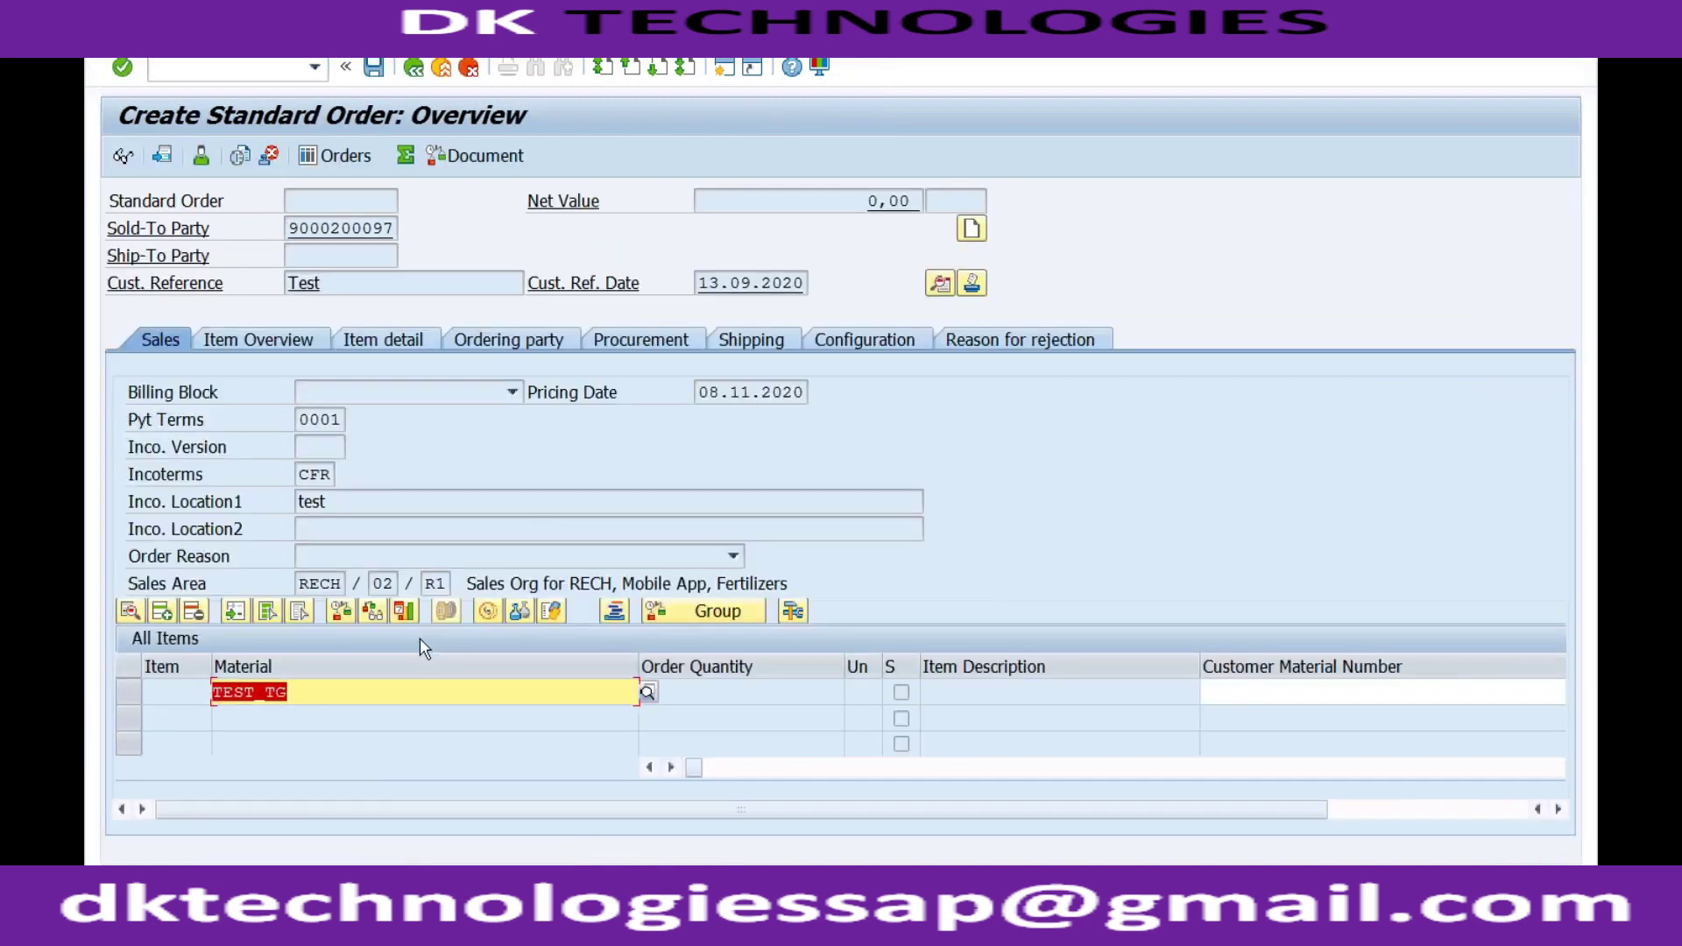
pyautogui.click(310, 690)
pyautogui.press('BackSpace')
pyautogui.press('BackSpace')
pyautogui.press('BackSpace')
pyautogui.press('BackSpace')
pyautogui.press('BackSpace')
pyautogui.press('BackSpace')
pyautogui.press('BackSpace')
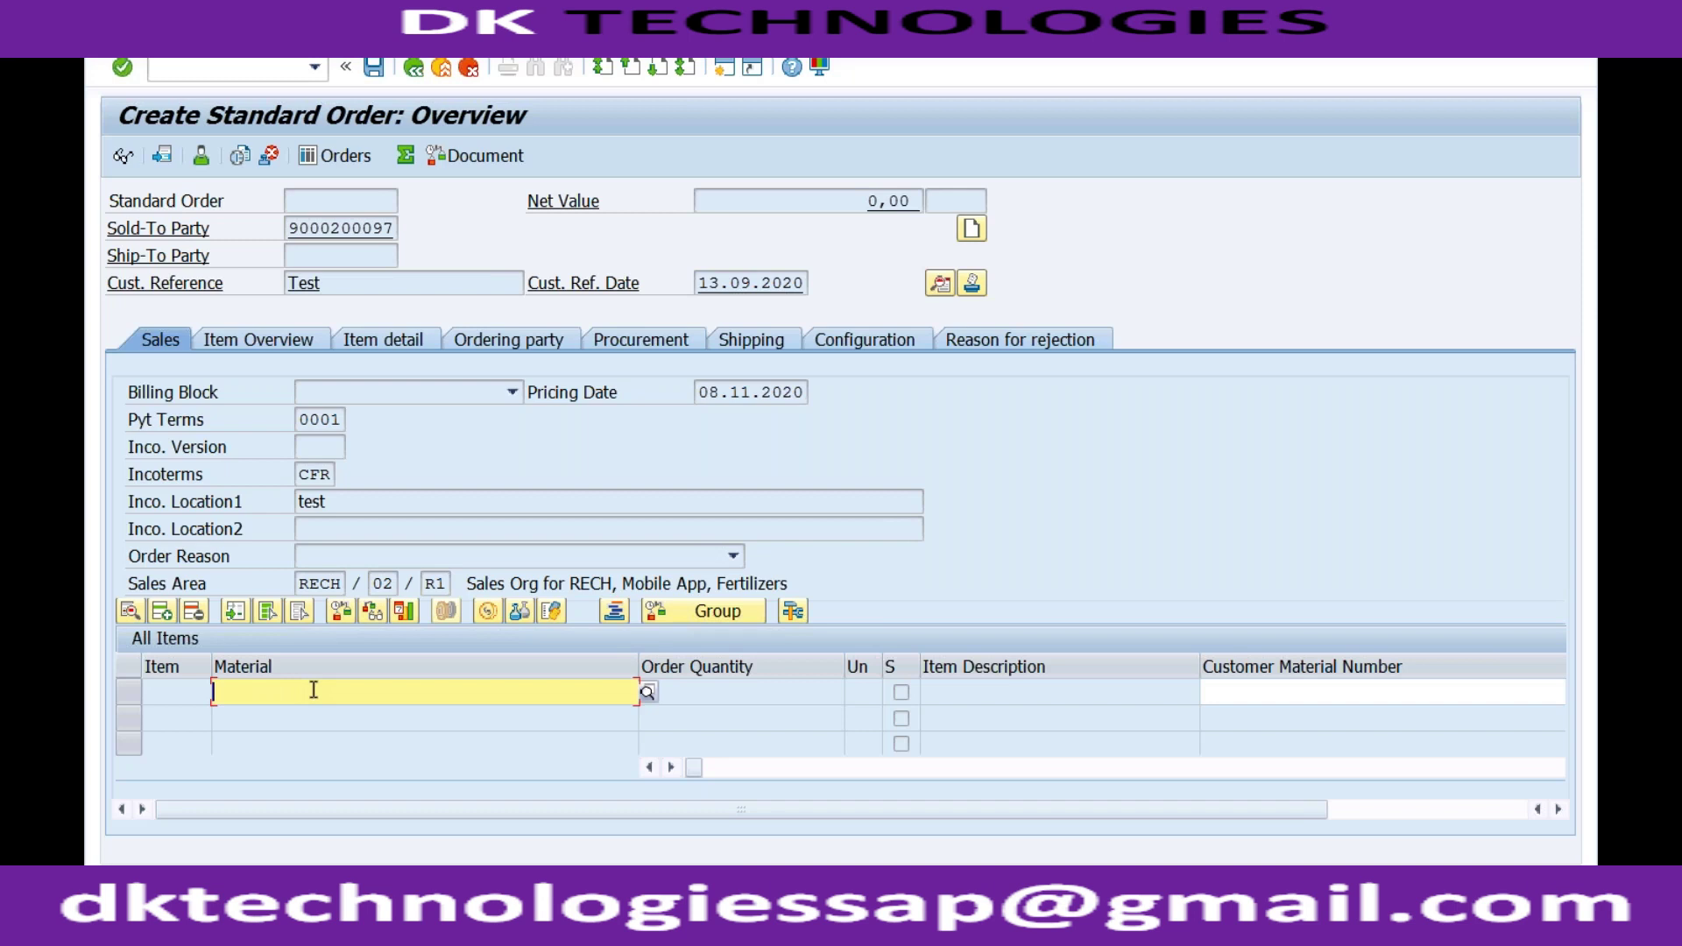
# Step: Enter TEST_TG as the first item's customer material number and confirm the line
pyautogui.click(1225, 694)
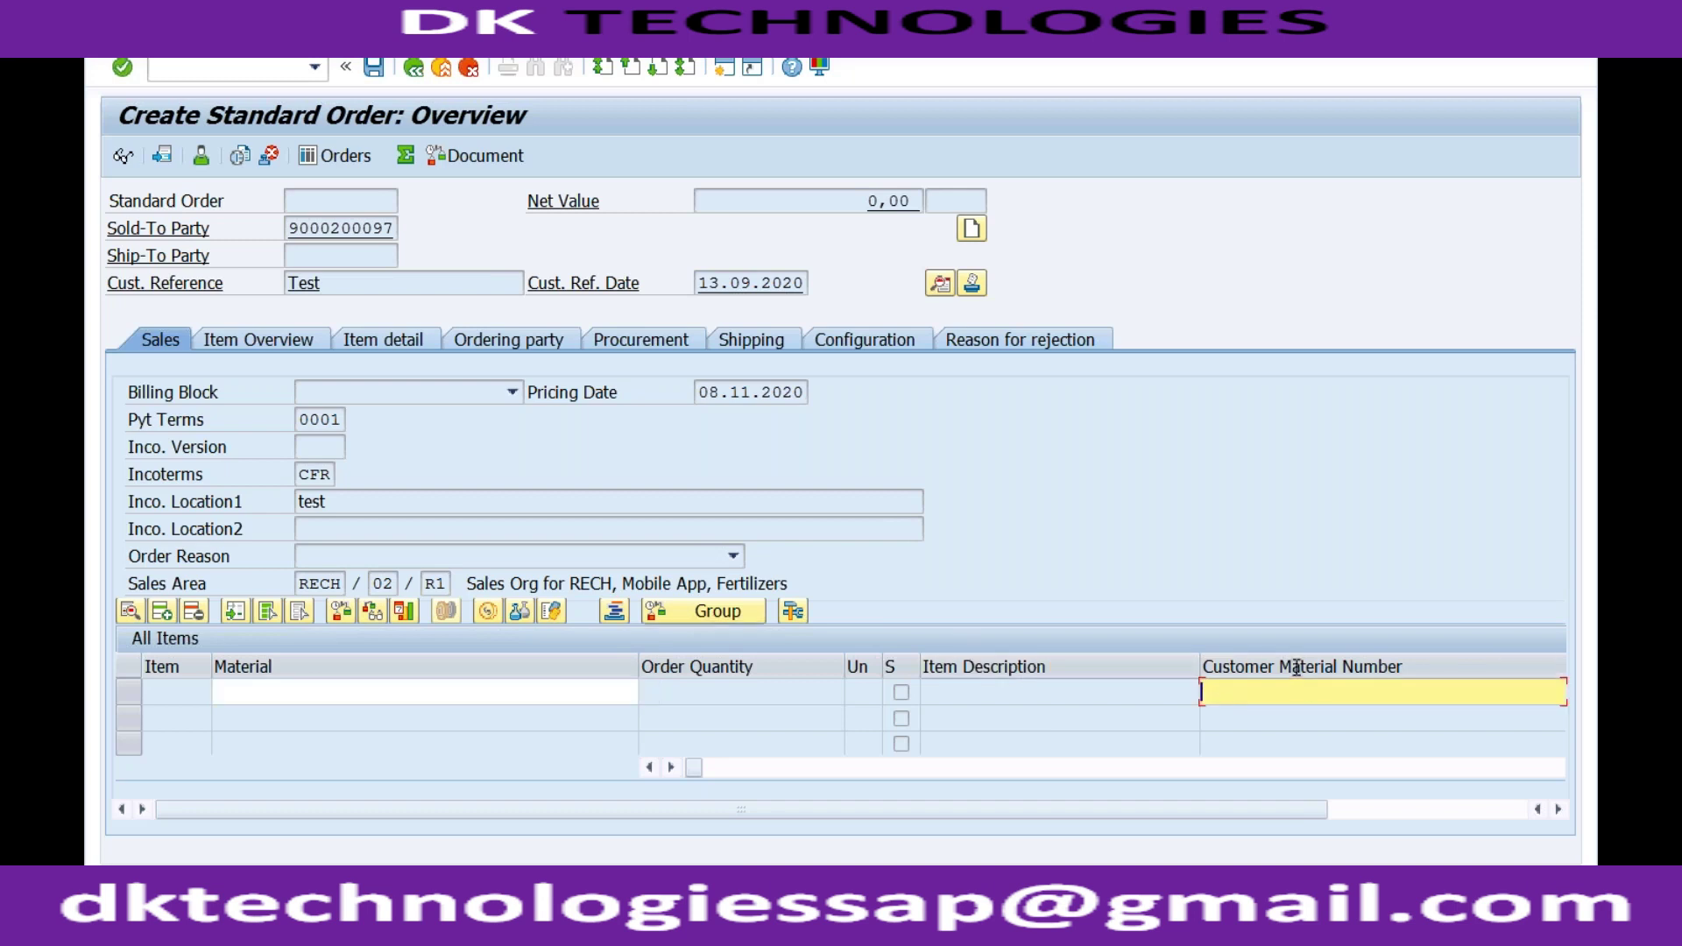
pyautogui.hotkey('ctrl', 'v')
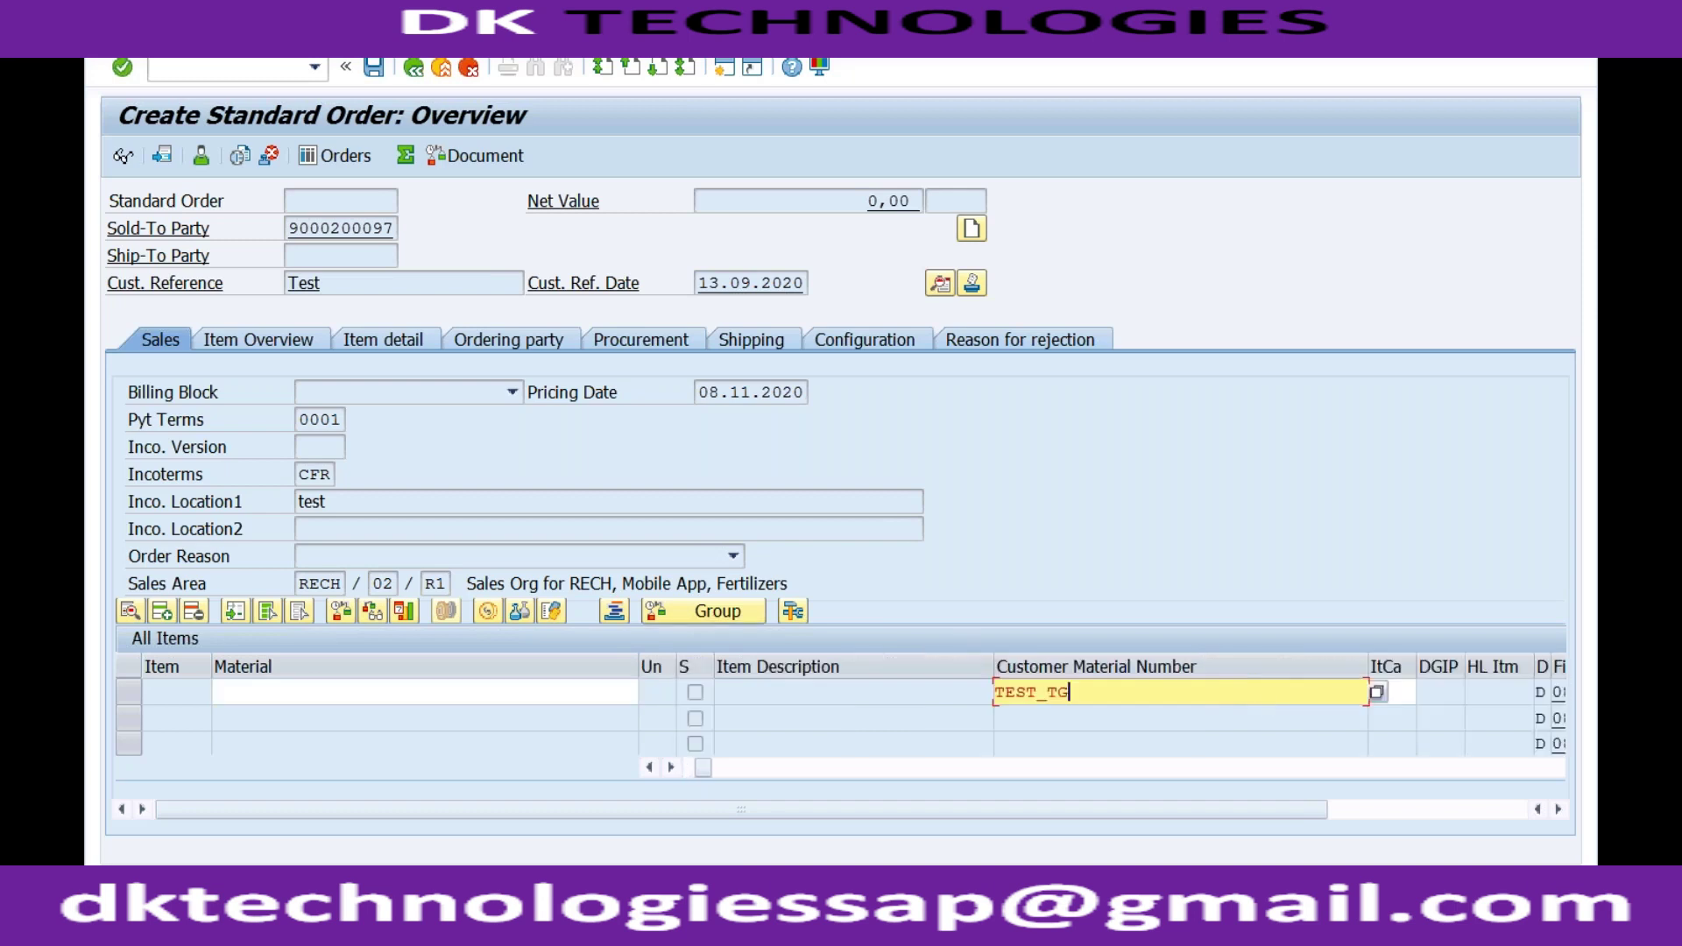
pyautogui.press('Return')
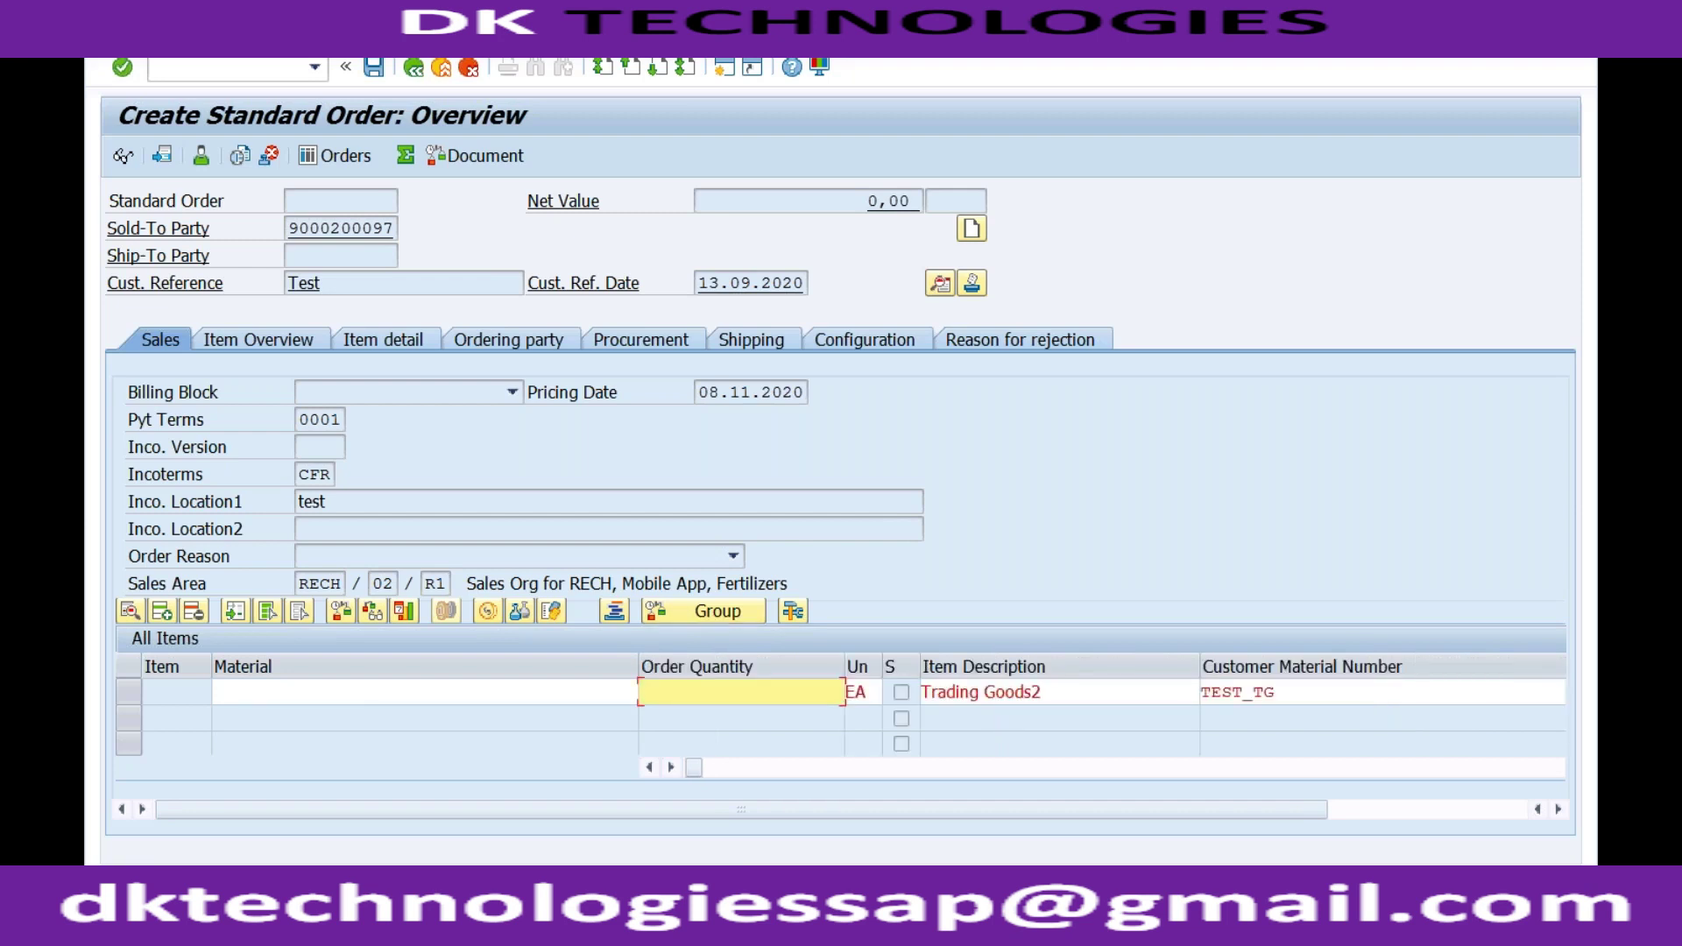
pyautogui.press('Return')
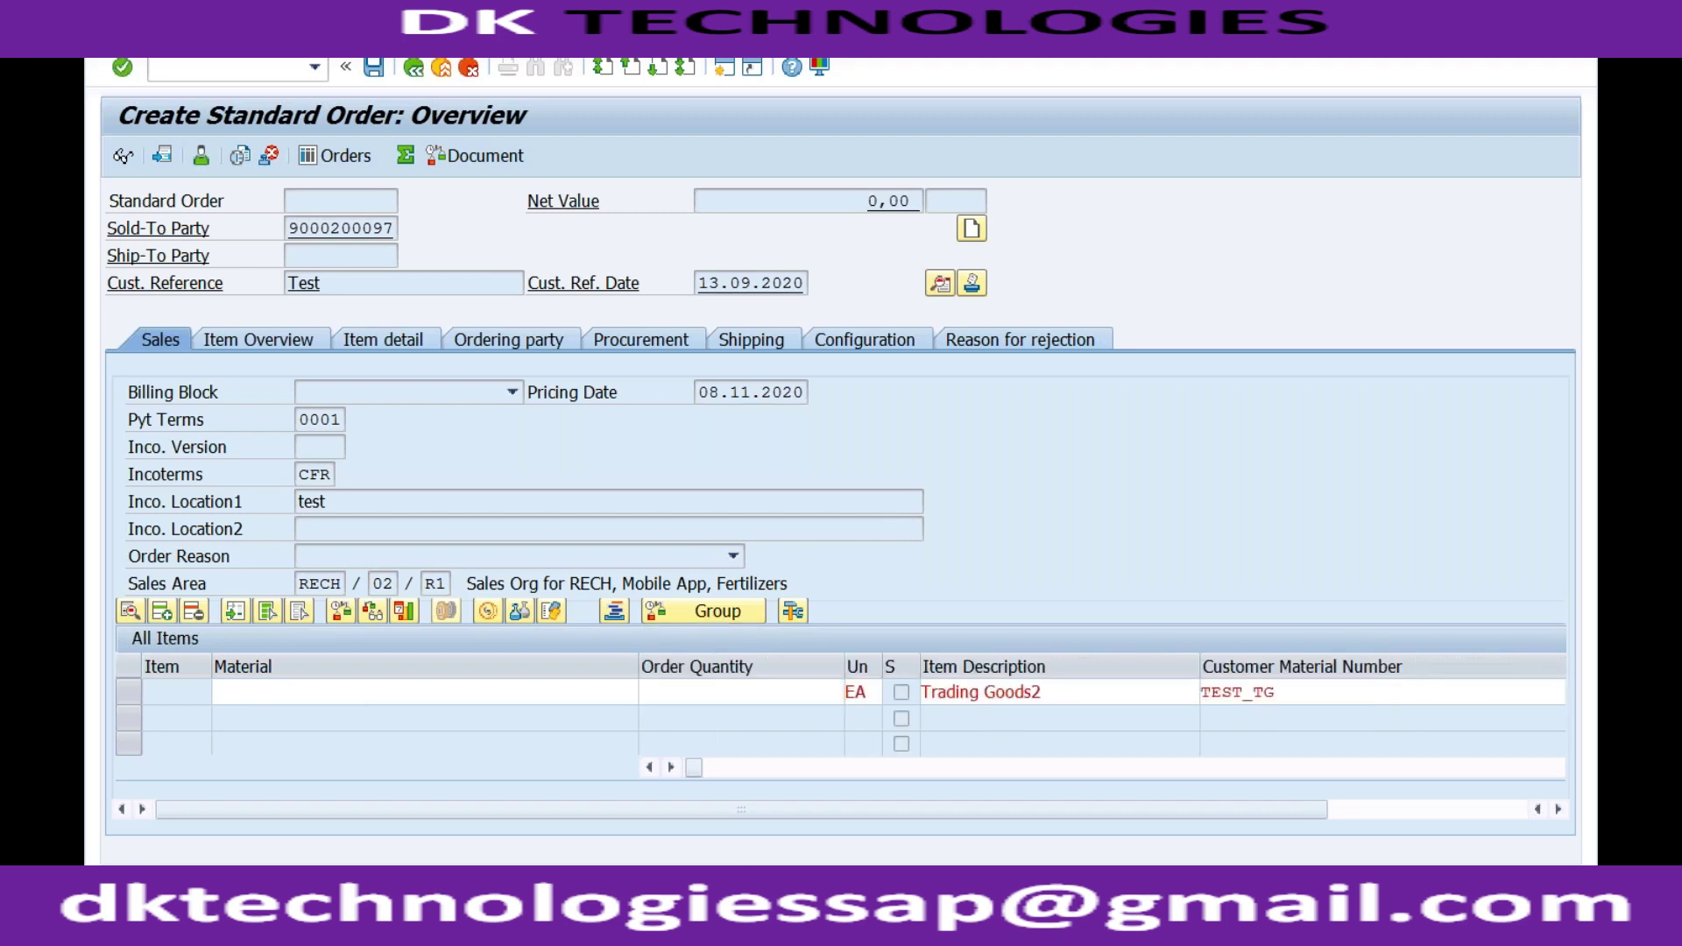
# Step: Examine the order item's material, customer material number, item category and plant columns
pyautogui.click(499, 696)
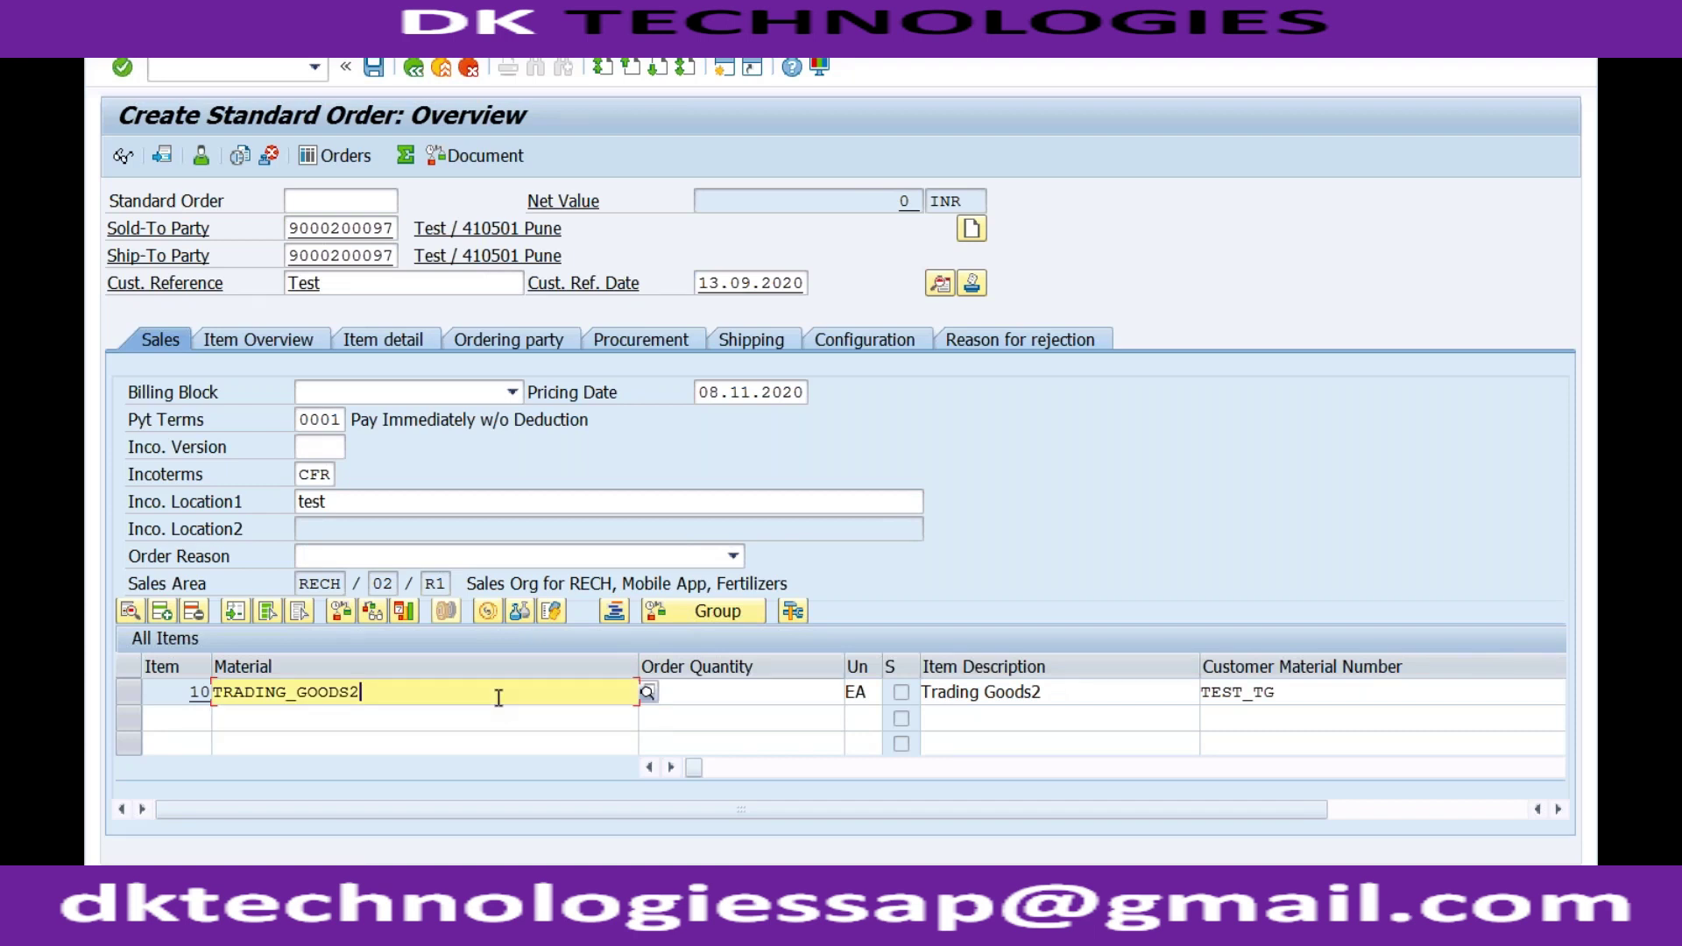
pyautogui.press('Tab')
pyautogui.press('Tab')
pyautogui.press('Tab')
pyautogui.press('Tab')
pyautogui.press('Tab')
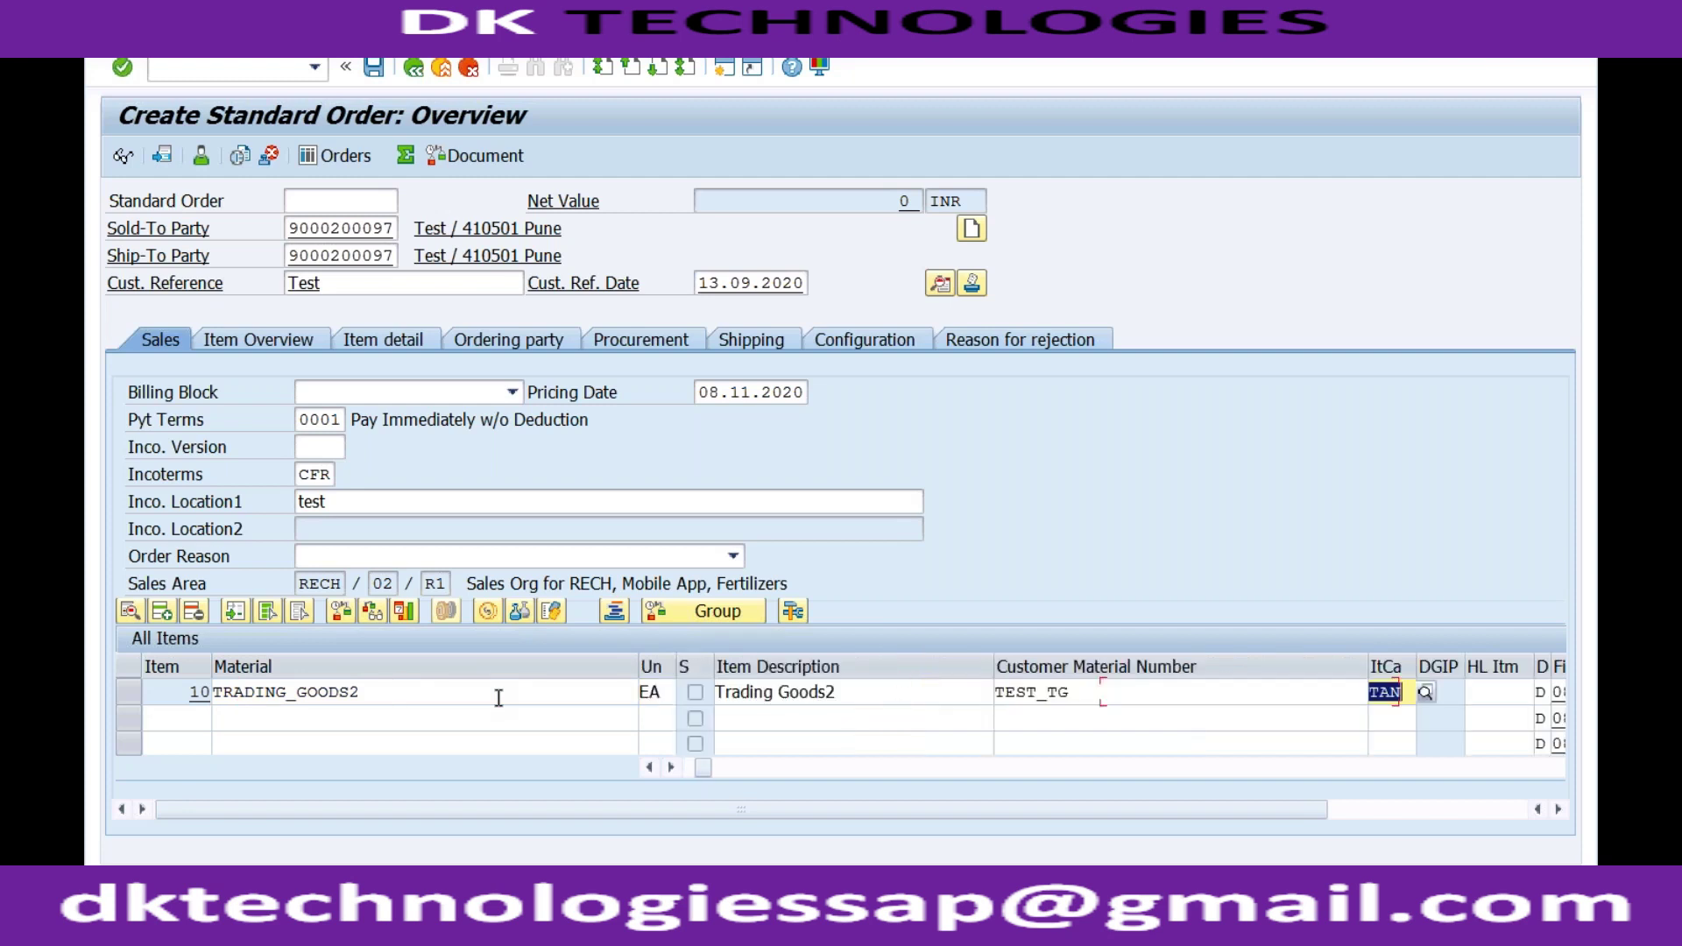
pyautogui.press('Tab')
pyautogui.press('Tab')
pyautogui.press('Tab')
pyautogui.press('Tab')
pyautogui.press('Tab')
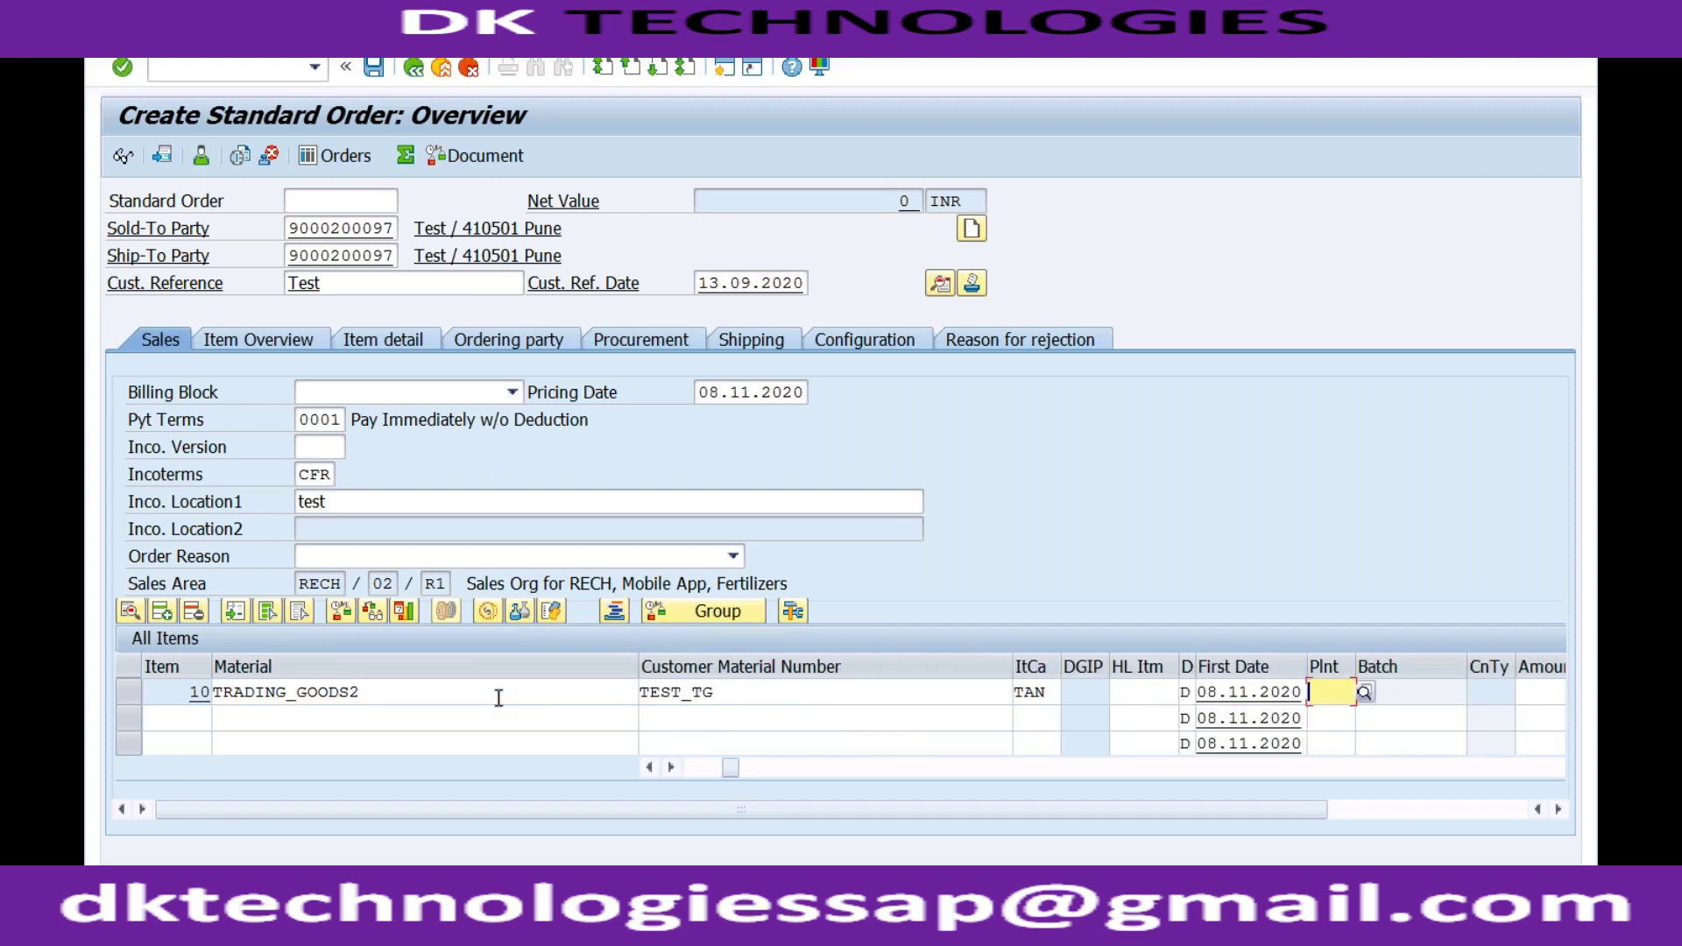
# Step: Copy the item's material TRADING_GOODS2 and open the Change Material transaction MM02 in the Display IMG session
pyautogui.moveTo(367, 692); pyautogui.dragTo(213, 692)
pyautogui.click(213, 692)
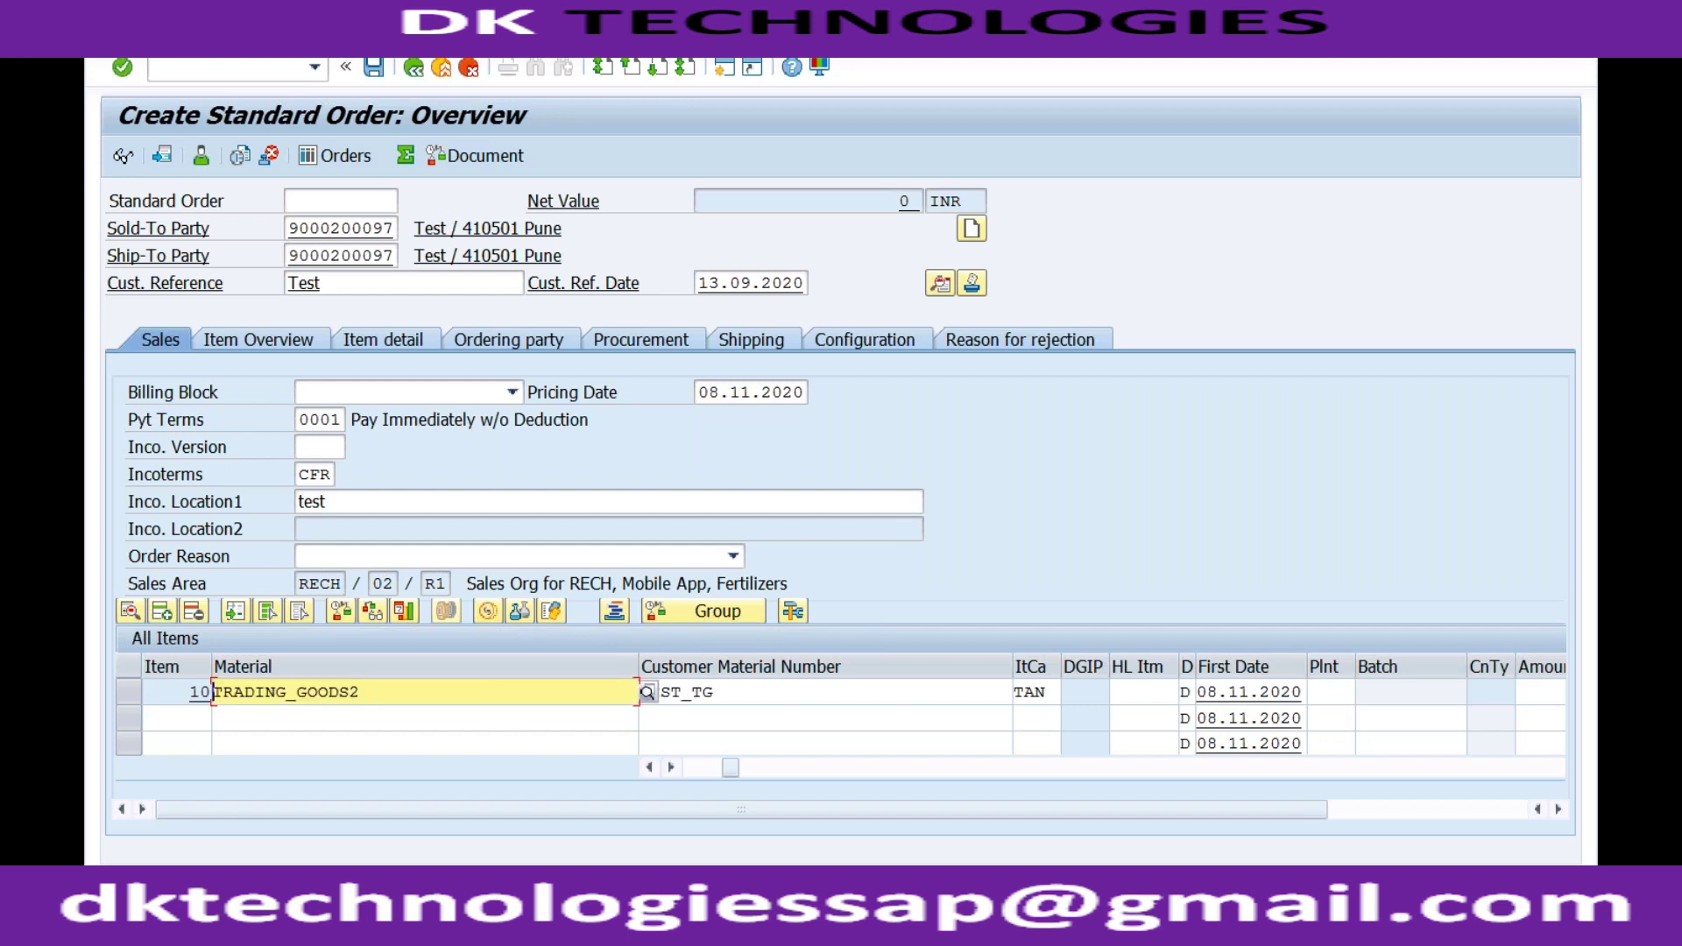
pyautogui.click(724, 67)
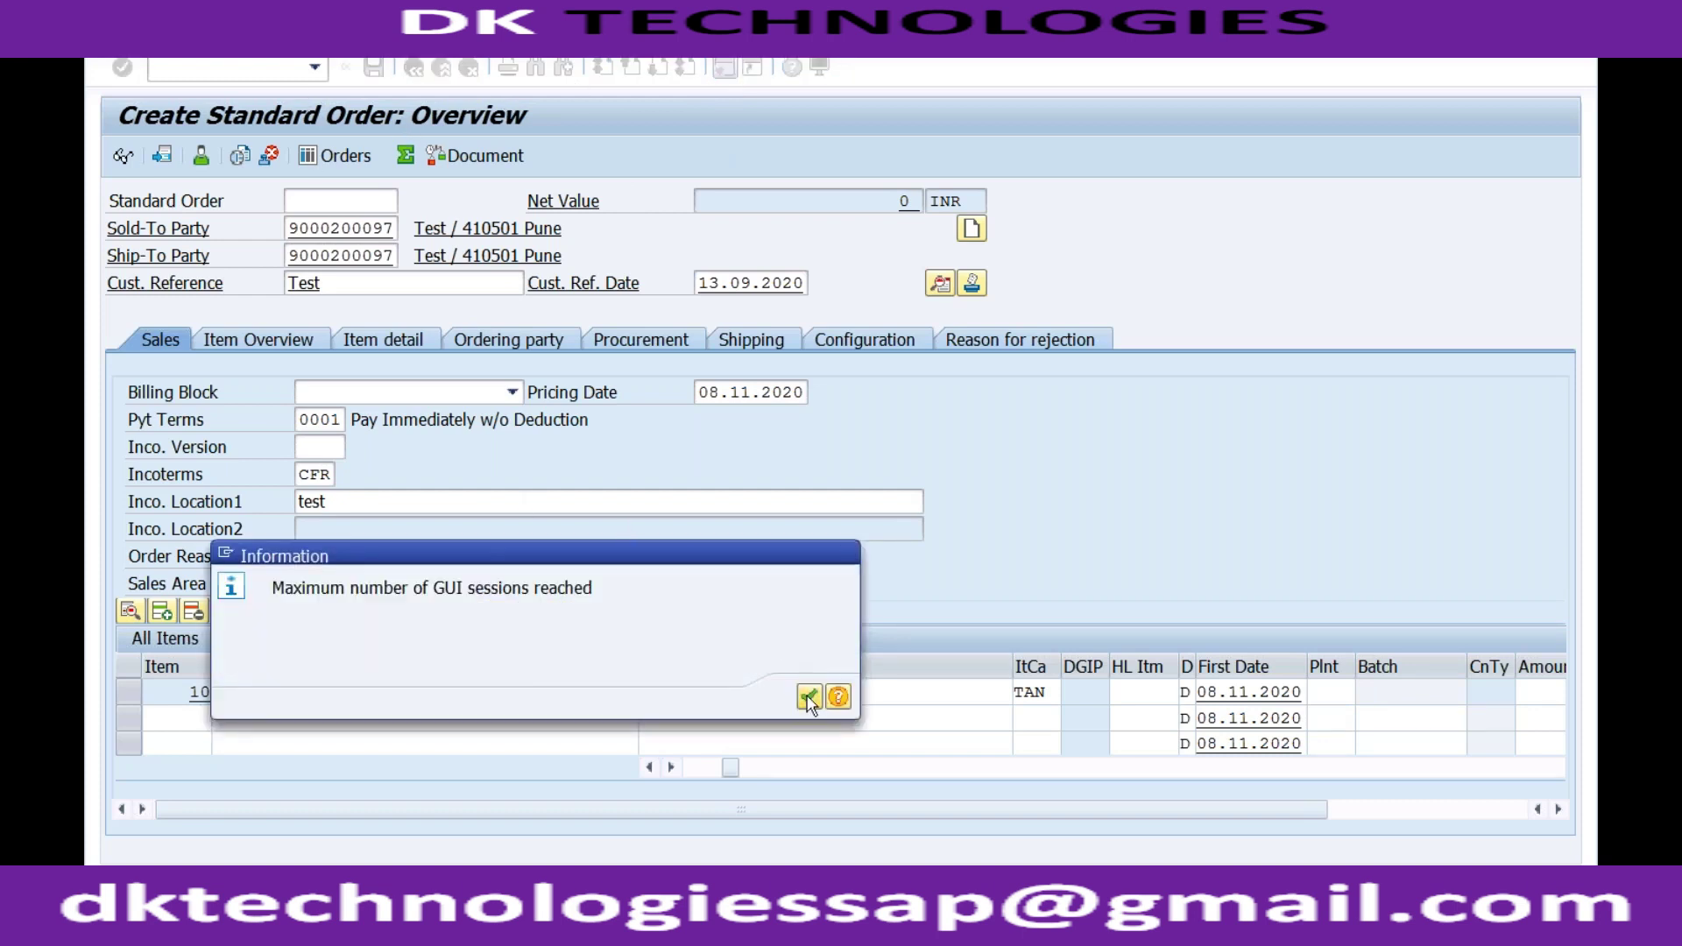
pyautogui.click(808, 696)
pyautogui.moveTo(389, 929)
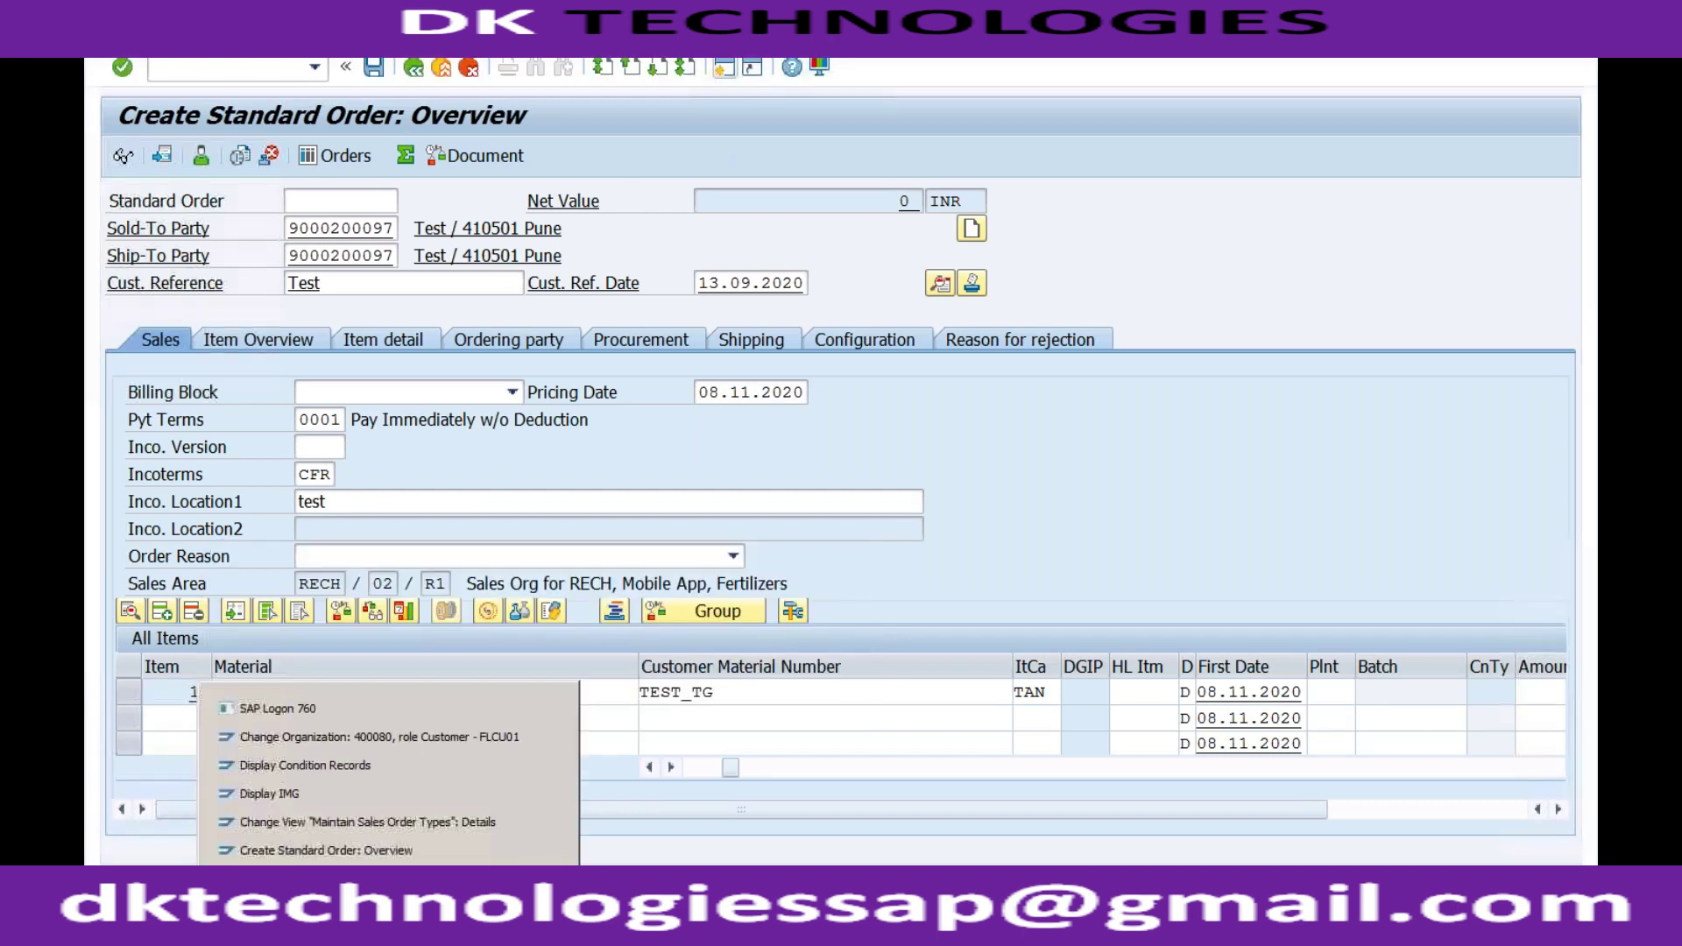
pyautogui.click(375, 795)
pyautogui.click(262, 70)
pyautogui.write('/n')
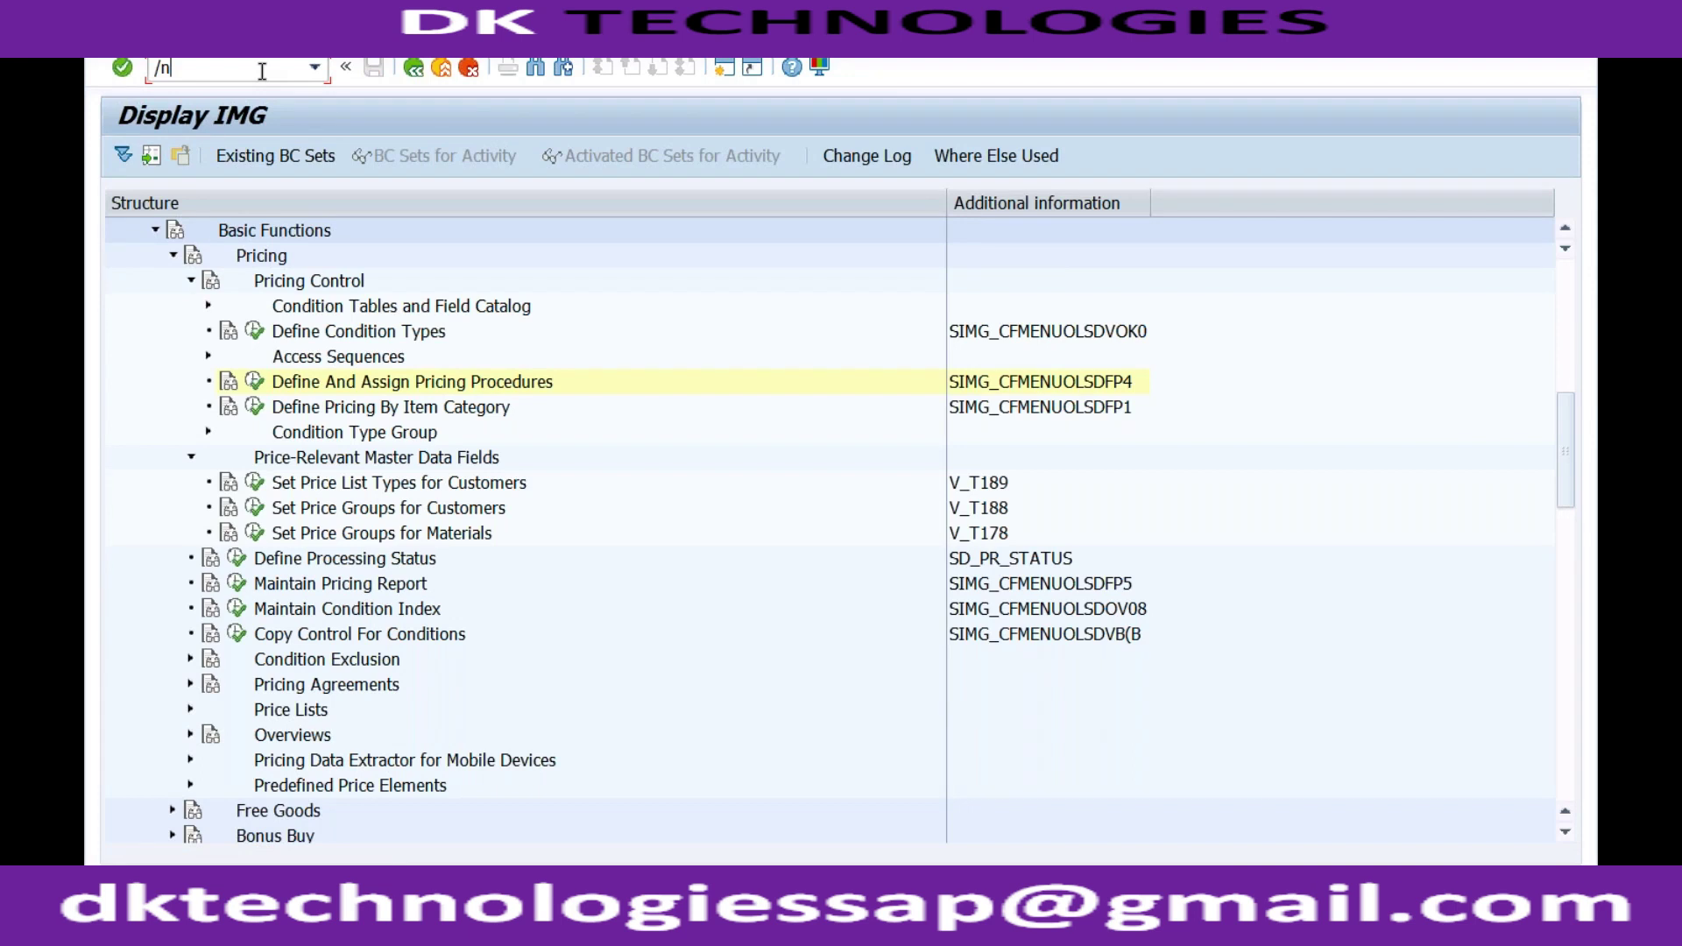
pyautogui.write('mm02')
pyautogui.press('Return')
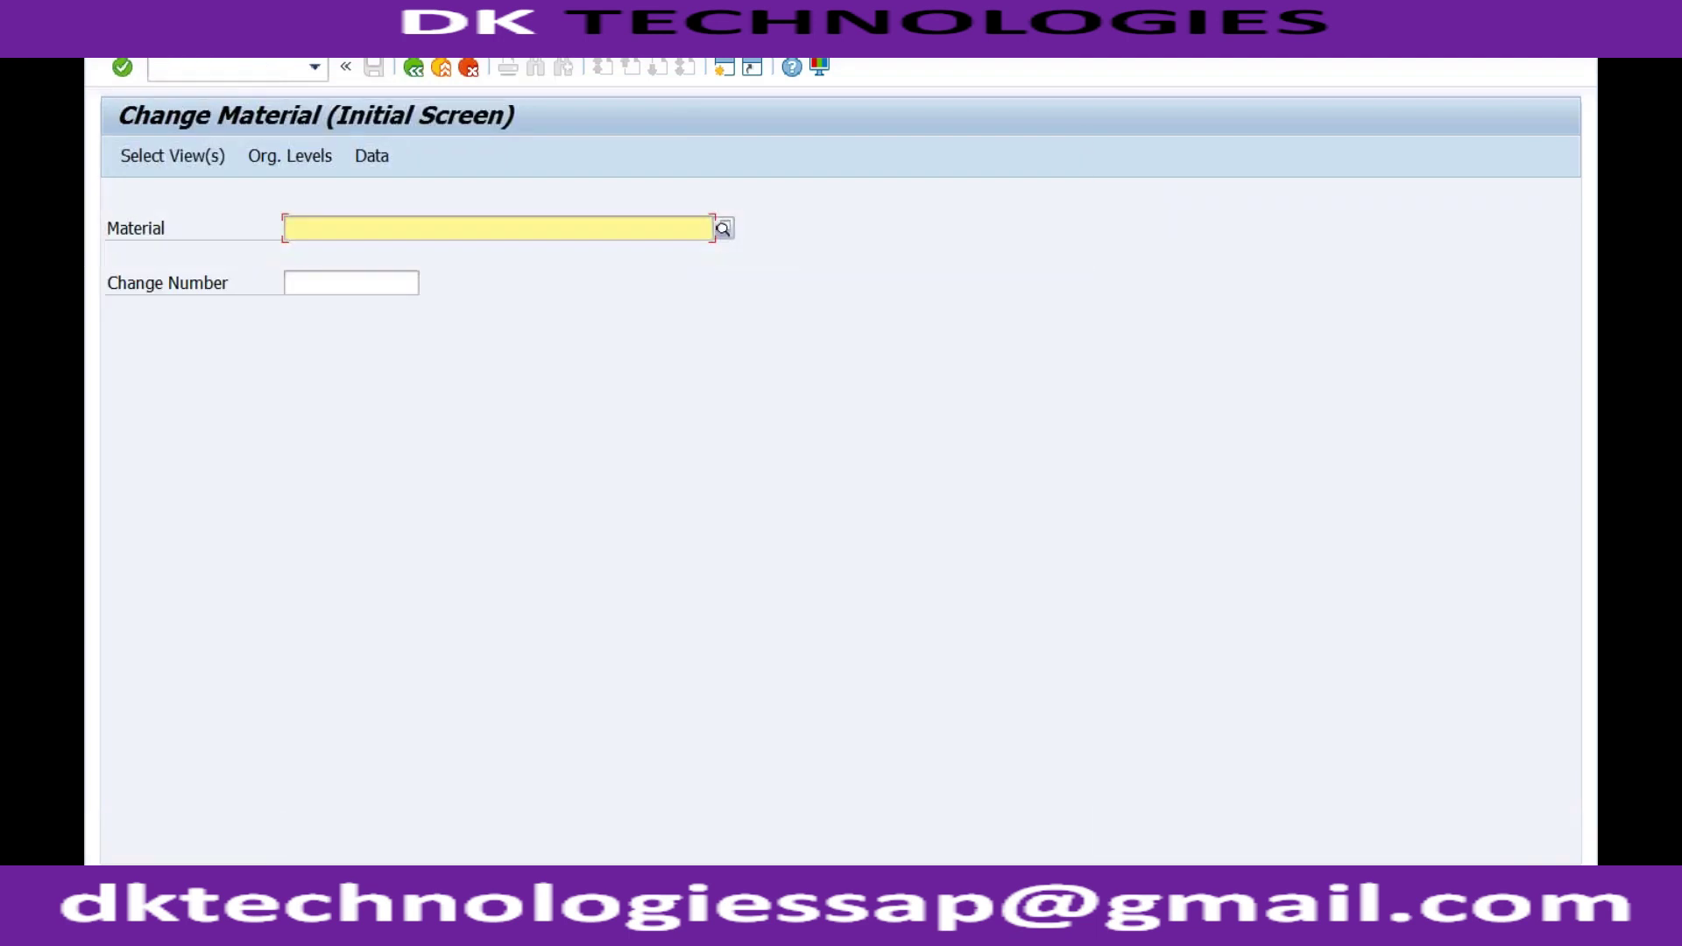
# Step: Open material TRADING_GOODS2 with only the Sales Org. Data 1, Sales Org. Data 2 and Sales: General/Plant Data views selected
pyautogui.hotkey('ctrl', 'v')
pyautogui.press('Return')
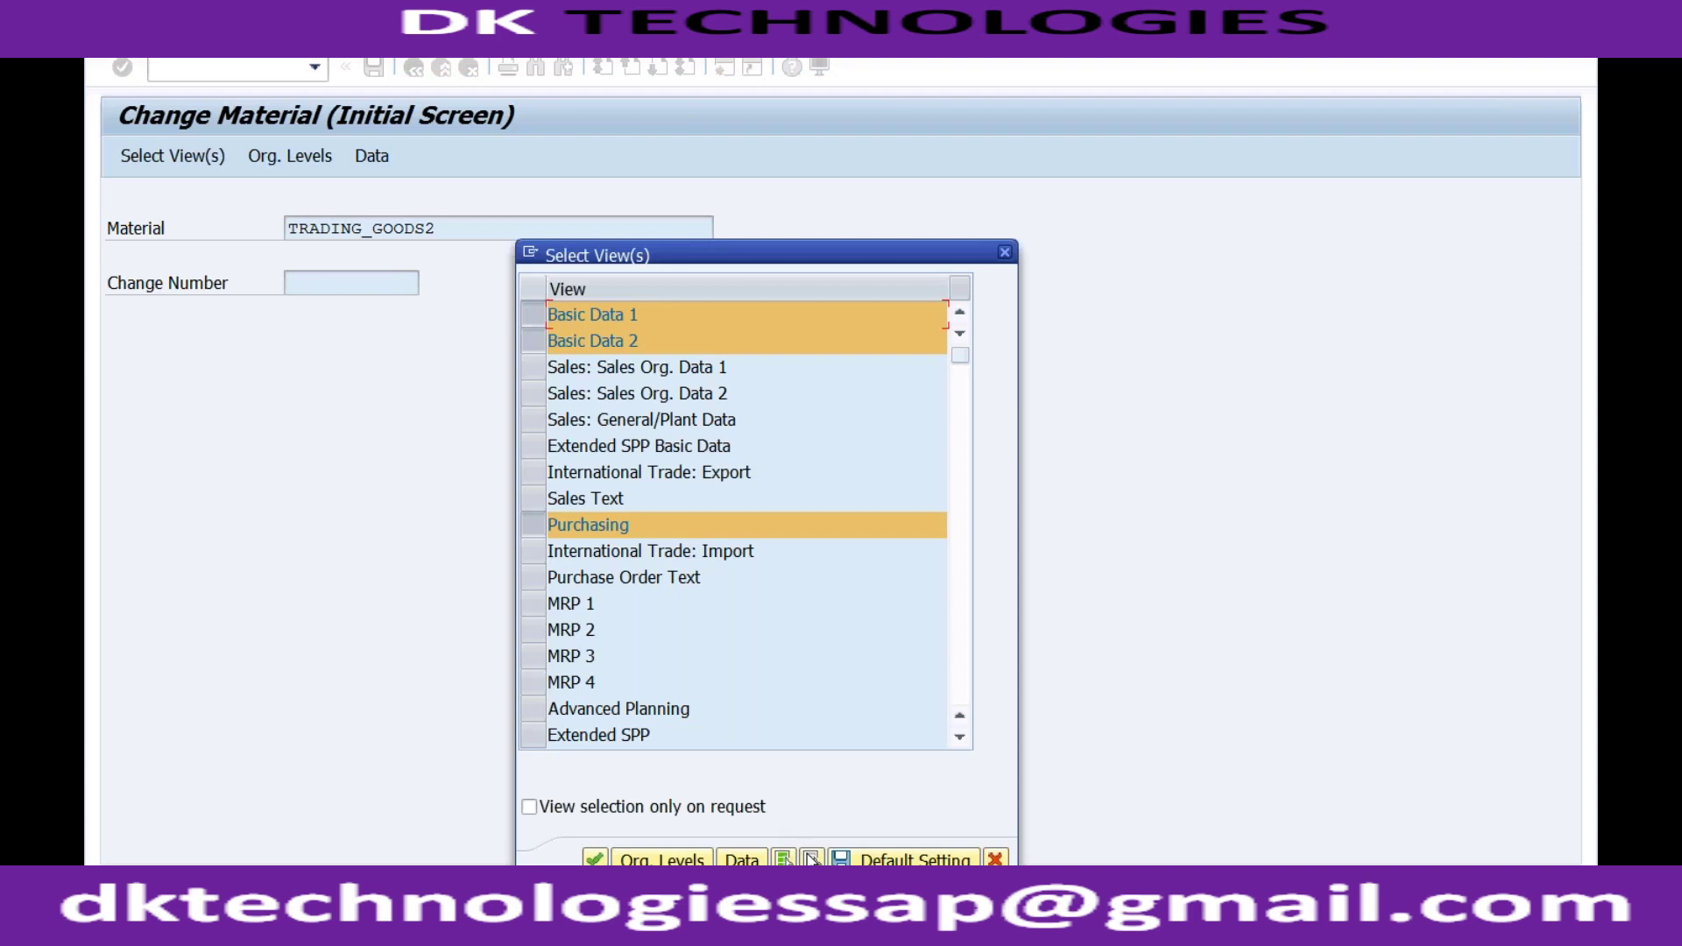
pyautogui.click(812, 859)
pyautogui.click(534, 368)
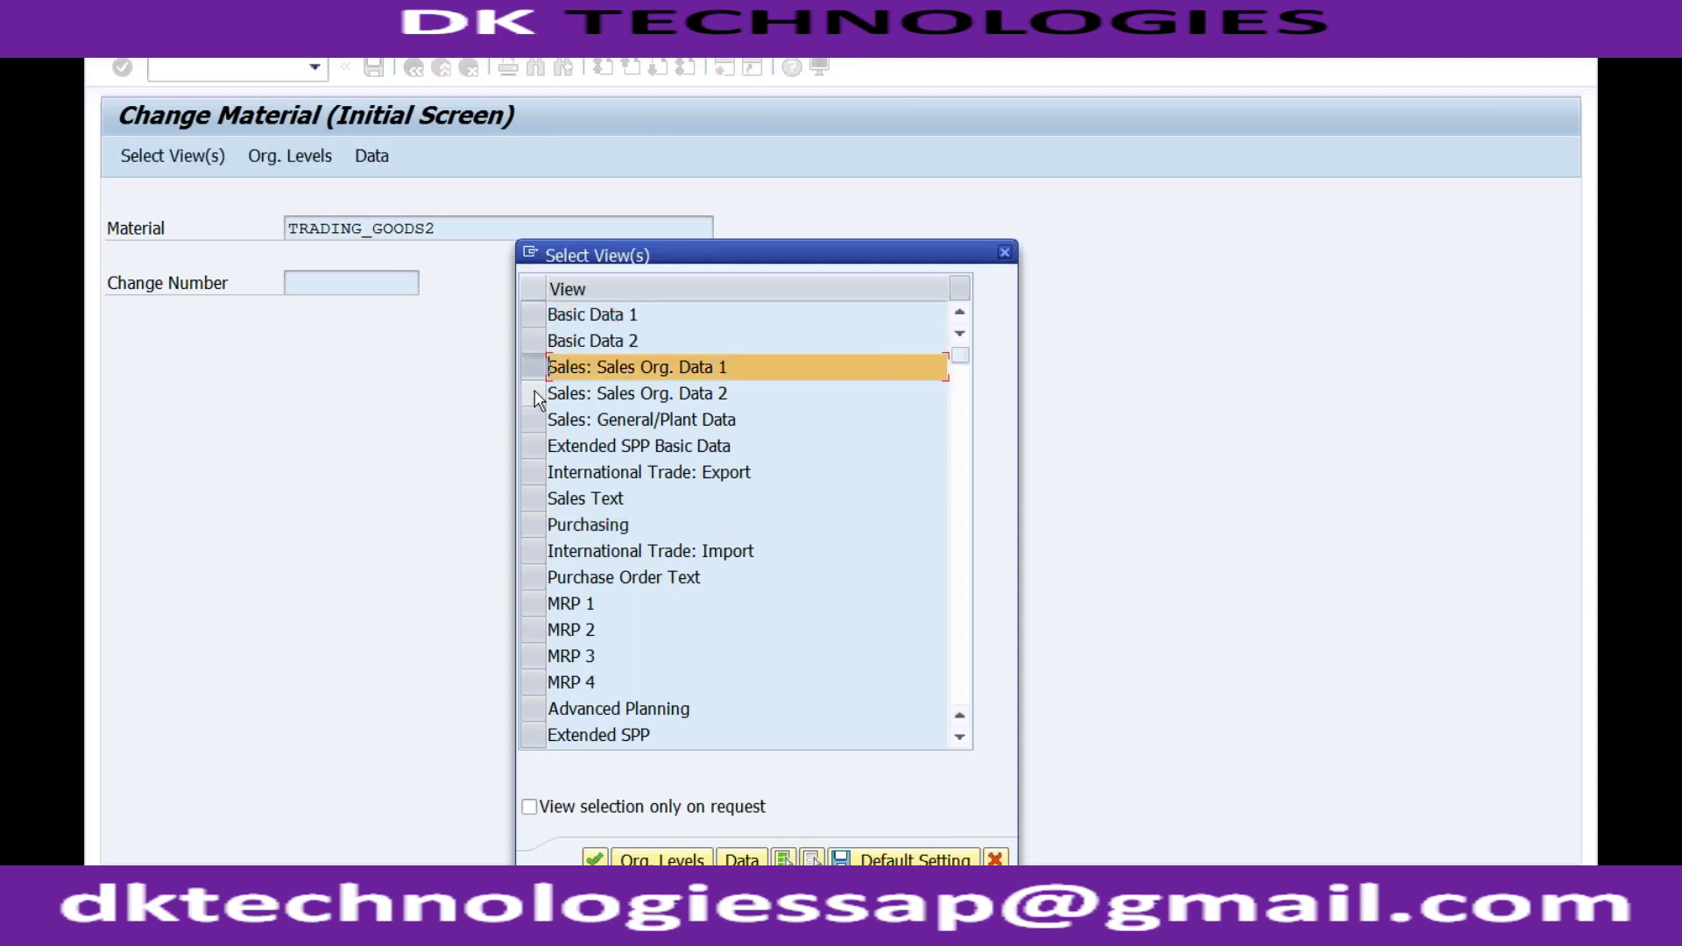
pyautogui.click(535, 394)
pyautogui.click(536, 421)
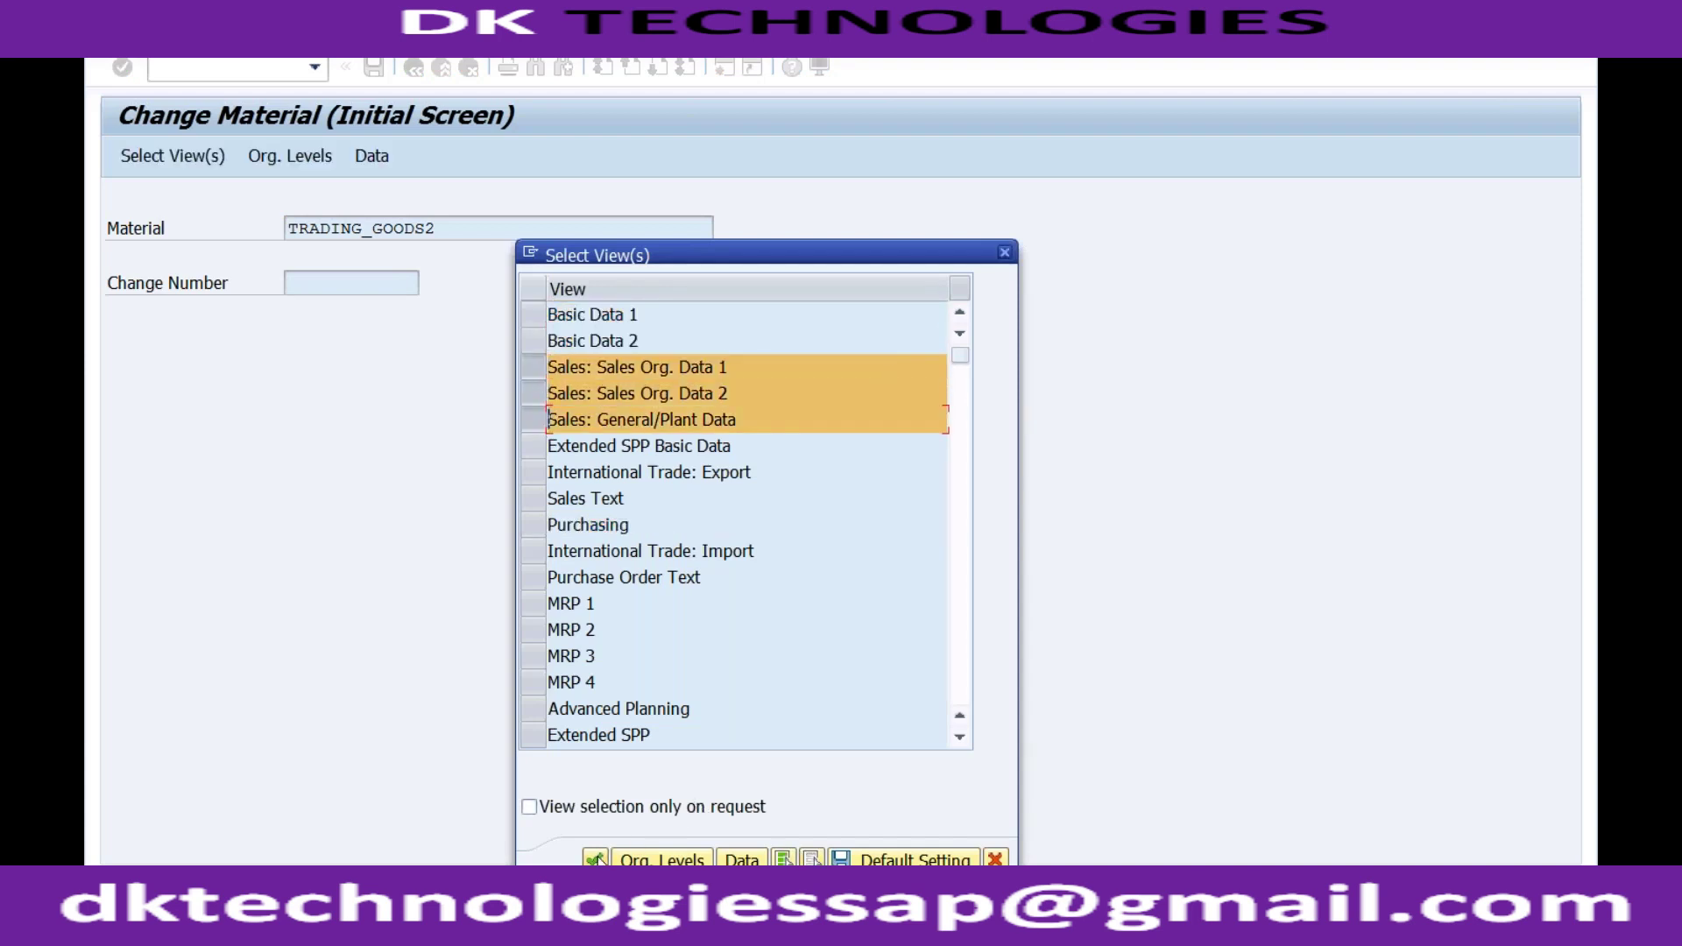
pyautogui.click(644, 858)
pyautogui.press('Return')
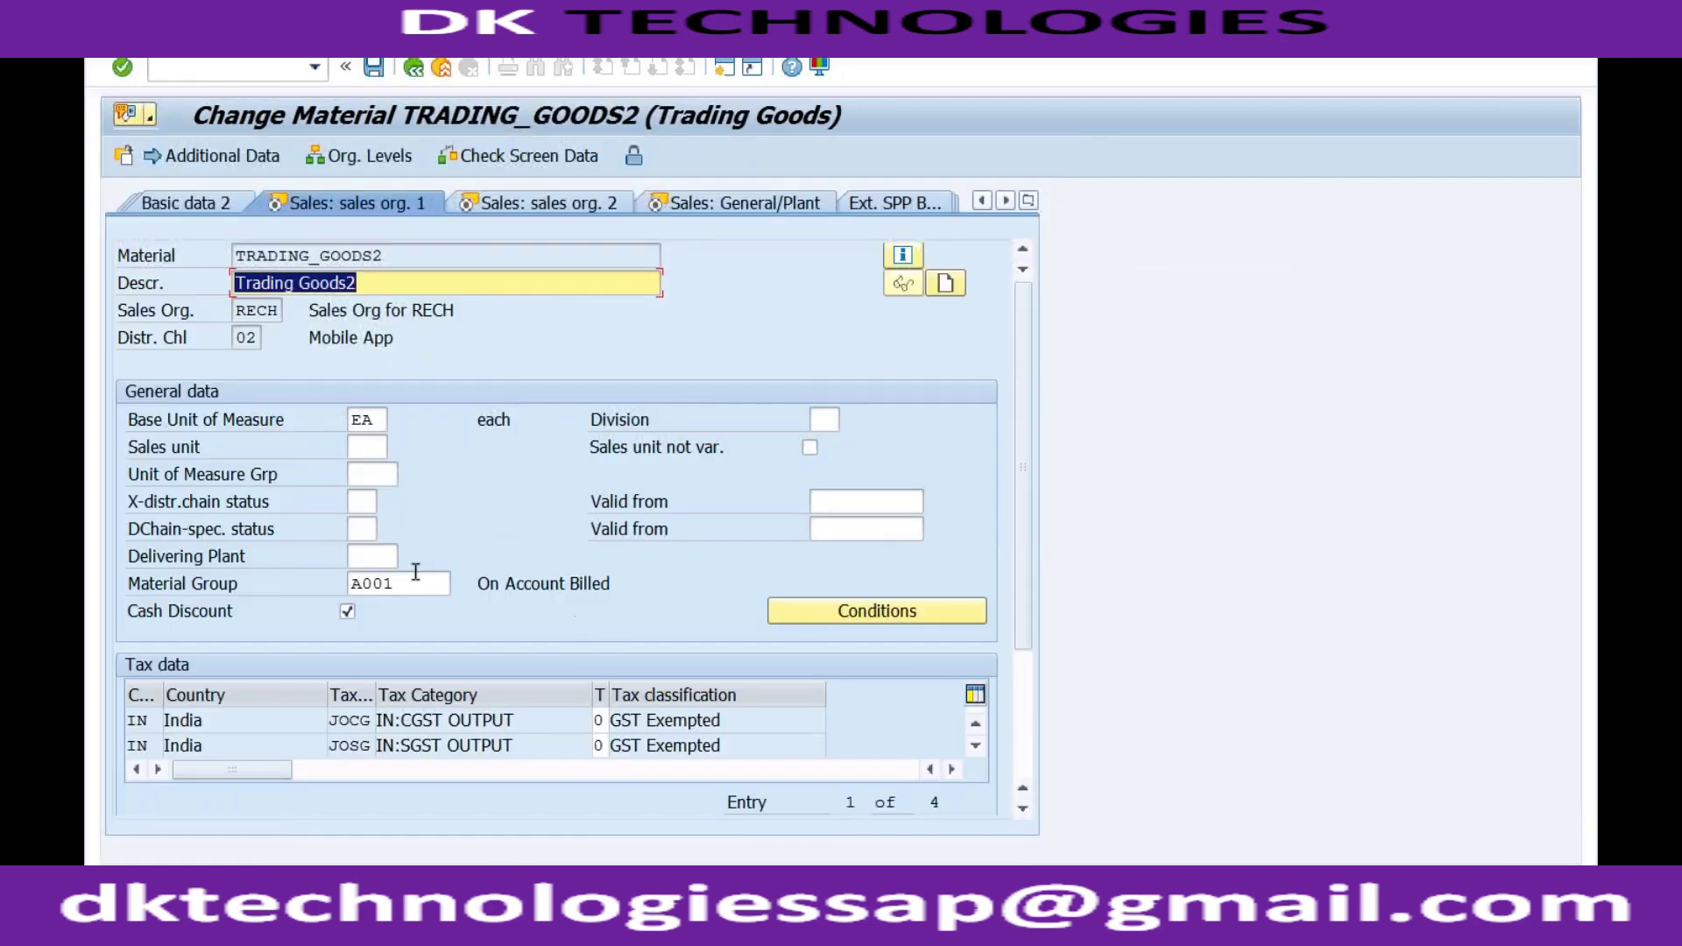
# Step: Check the delivering plant in the material's Sales: sales org. 1 data and in the customer's sales area shipping data
pyautogui.click(386, 558)
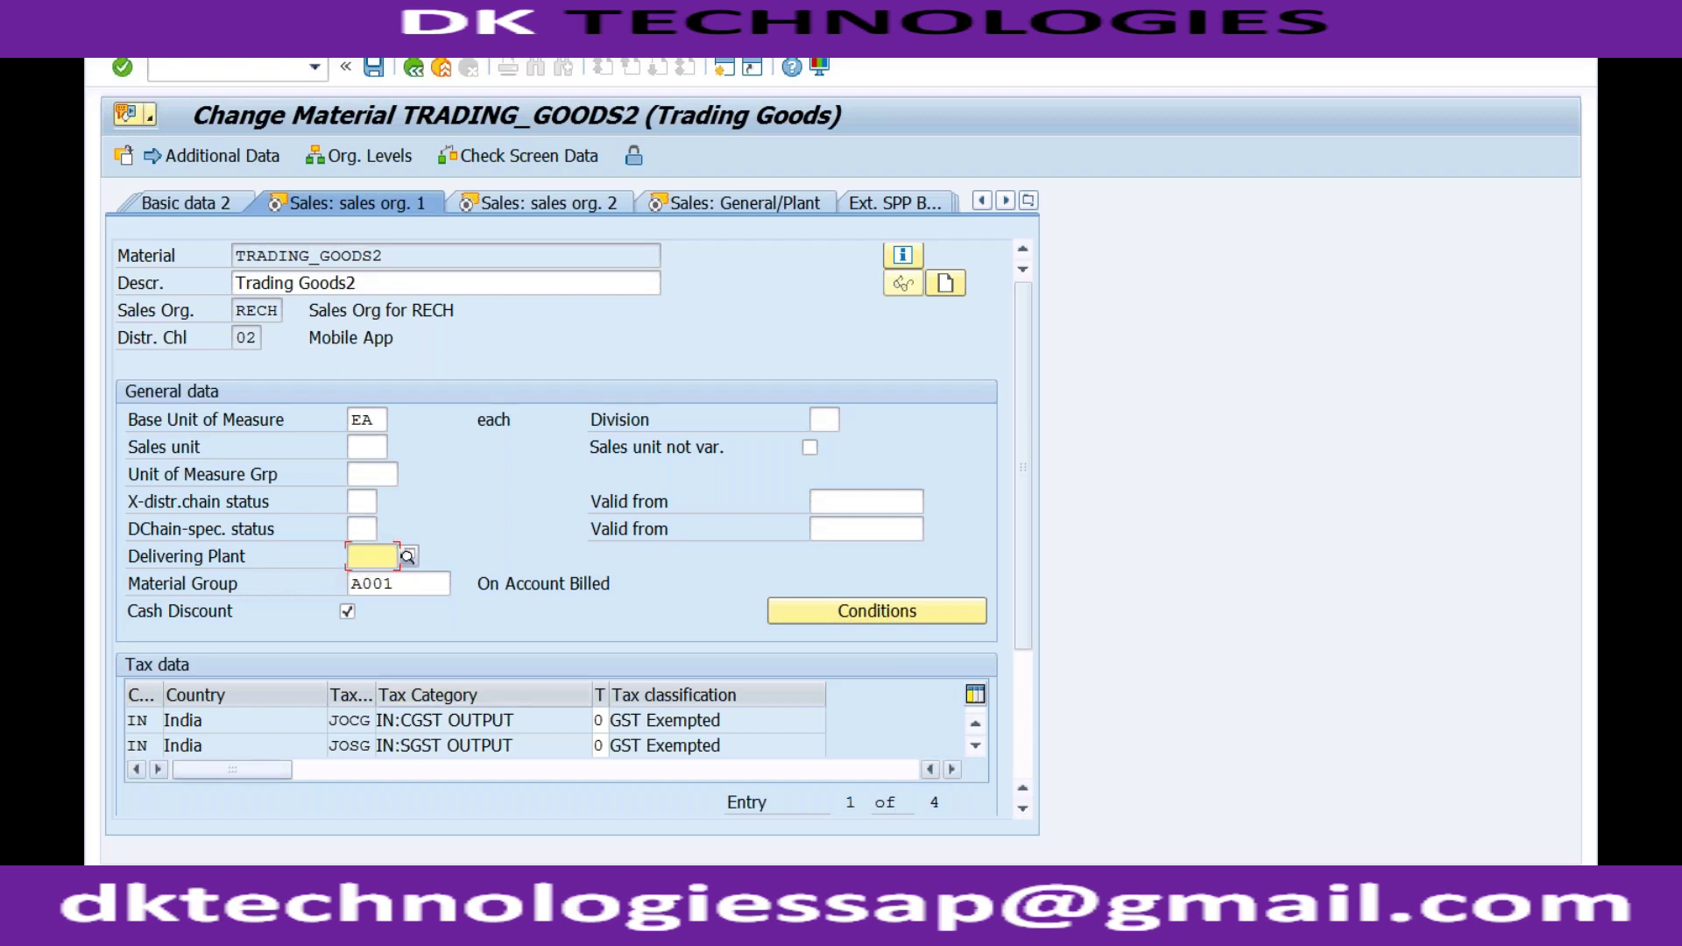
pyautogui.moveTo(388, 928)
pyautogui.click(394, 736)
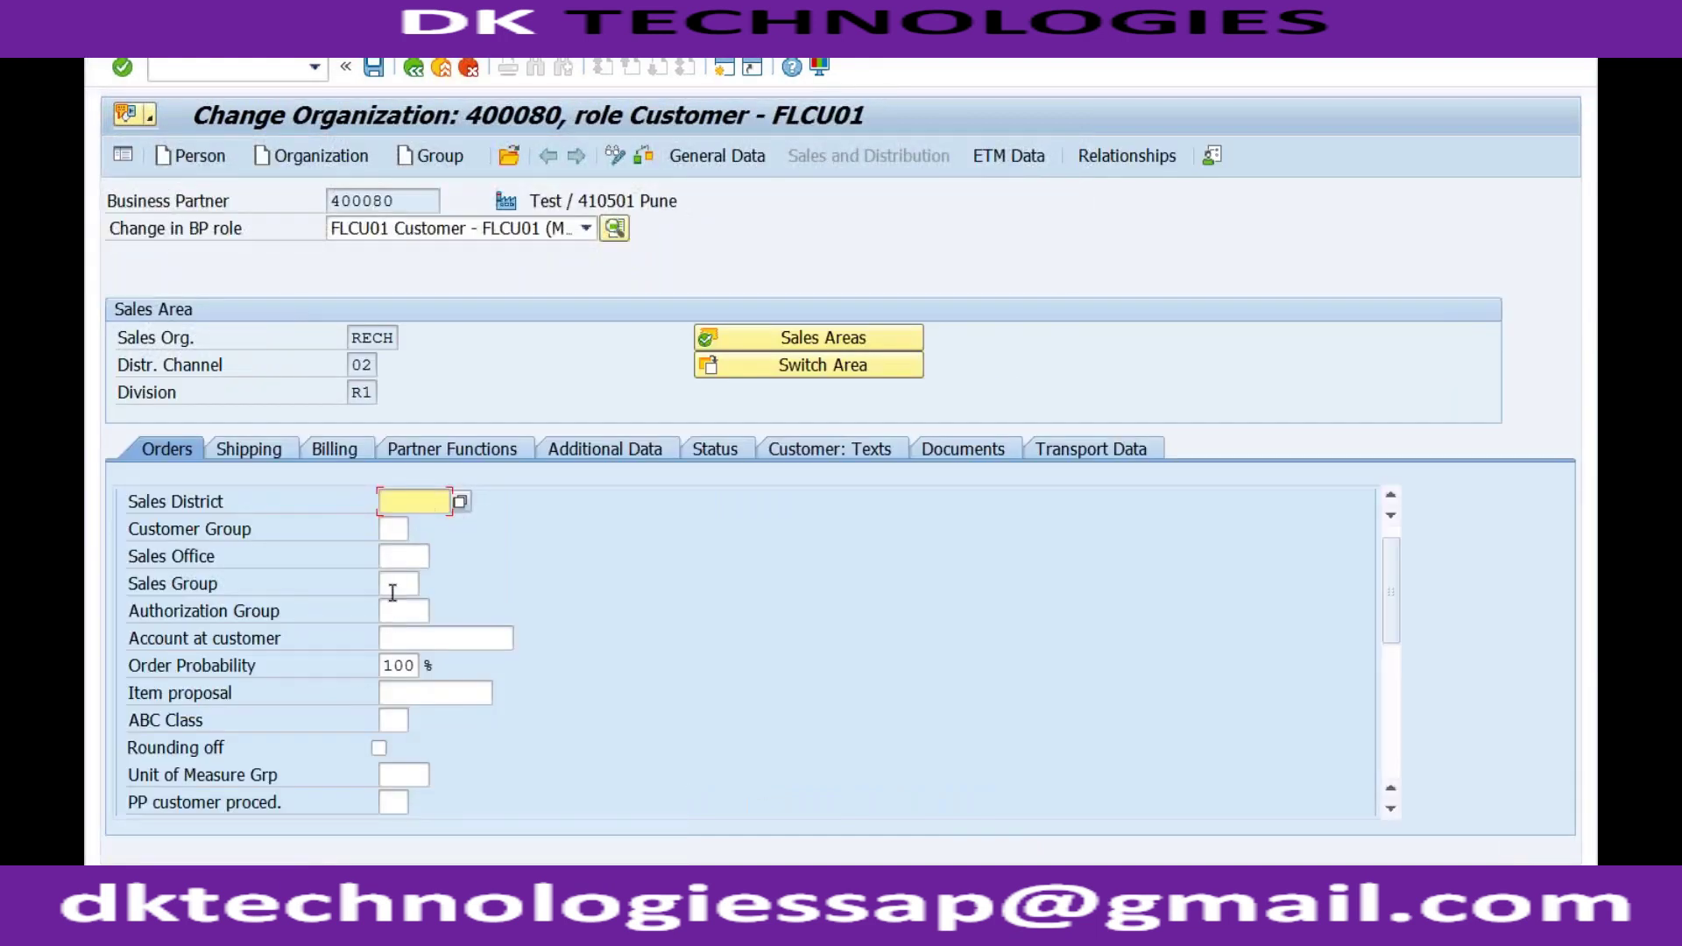
pyautogui.click(264, 445)
pyautogui.click(406, 582)
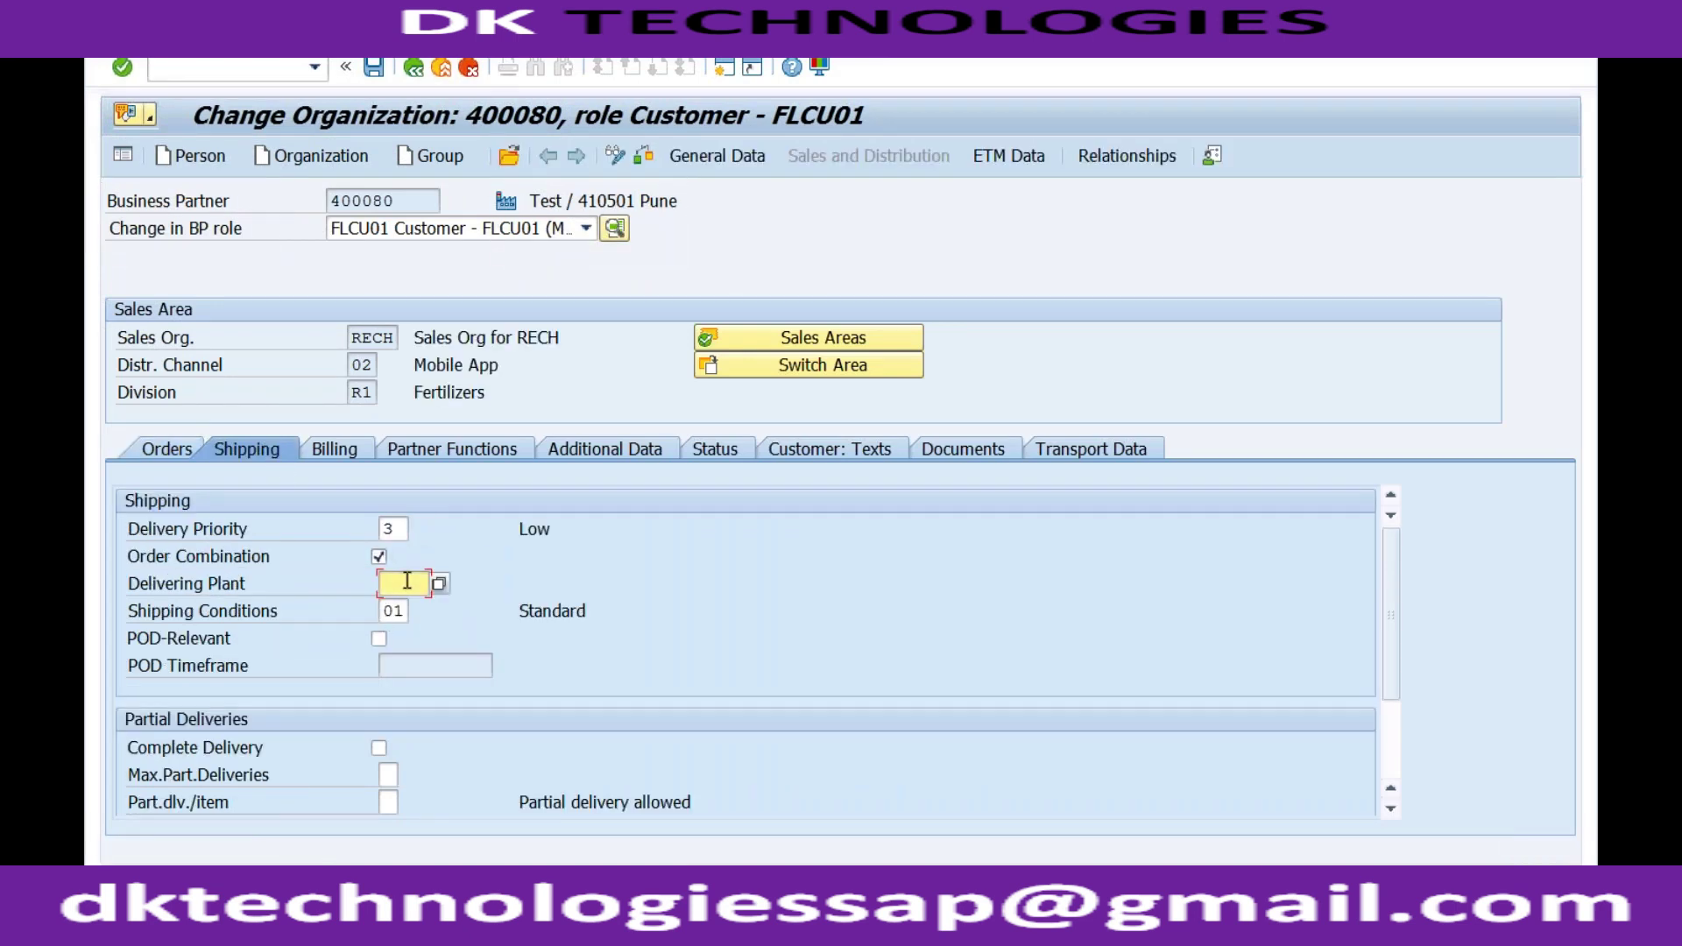
# Step: Switch to the Create Standard Order session and check the plant of the TRADING_GOODS2 item
pyautogui.click(388, 929)
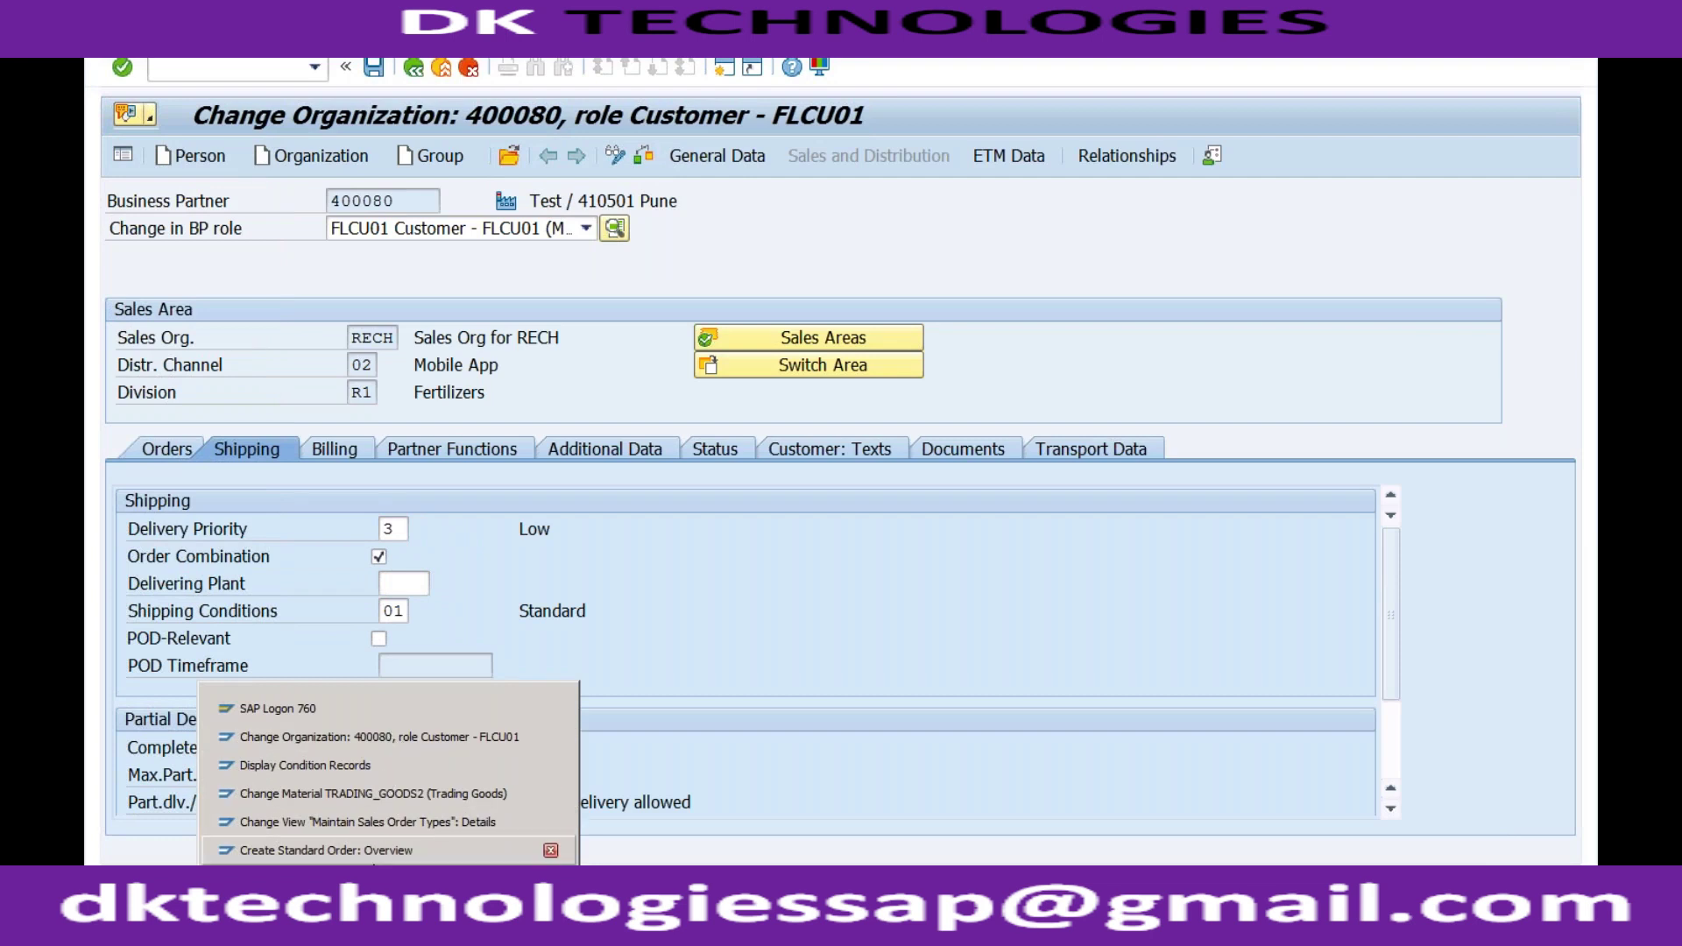
pyautogui.click(373, 847)
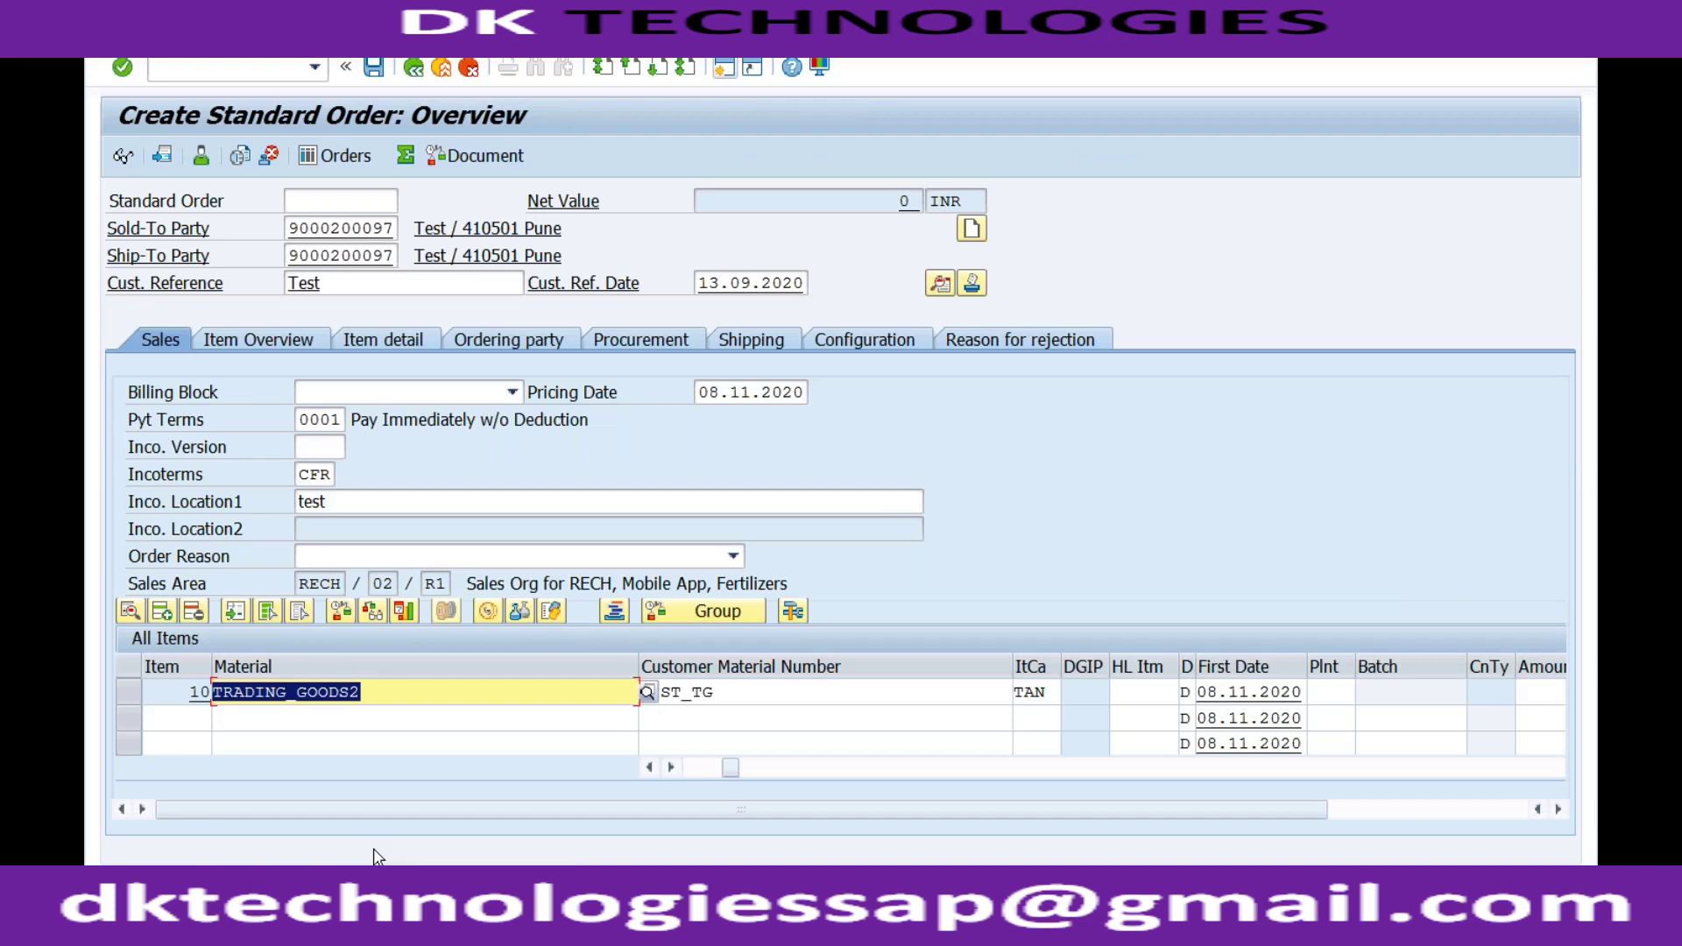
pyautogui.click(1331, 694)
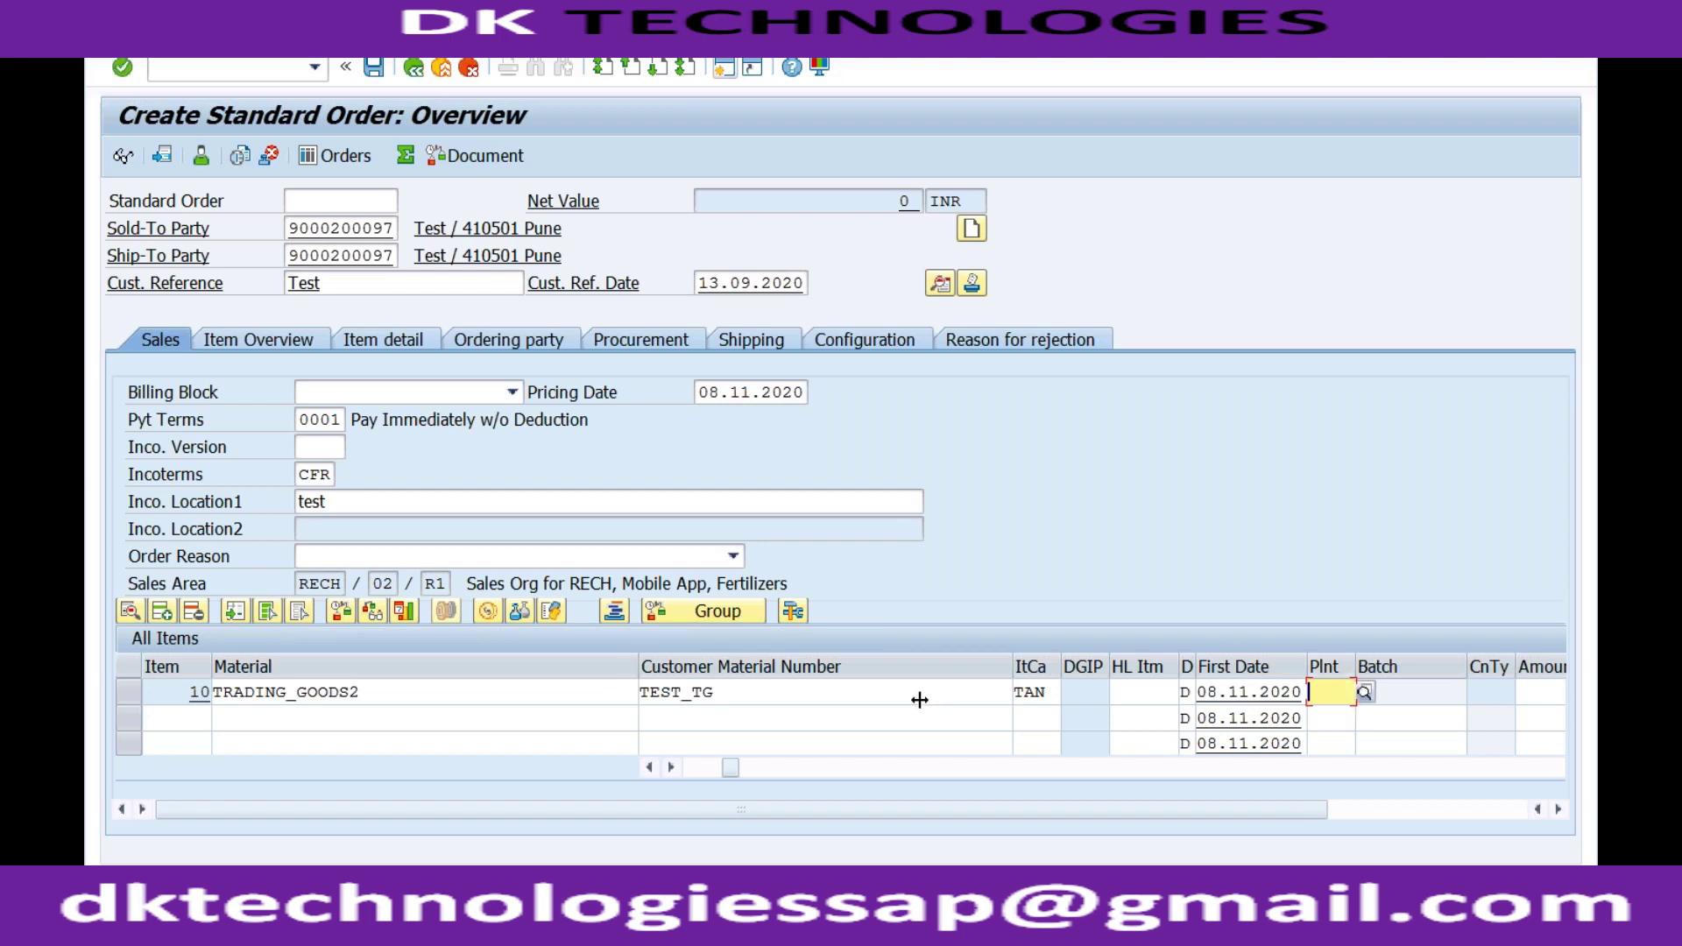
# Step: Switch to the customer's Change Organization session and examine its sales organization and its bill-to and ship-to partner functions
pyautogui.click(387, 928)
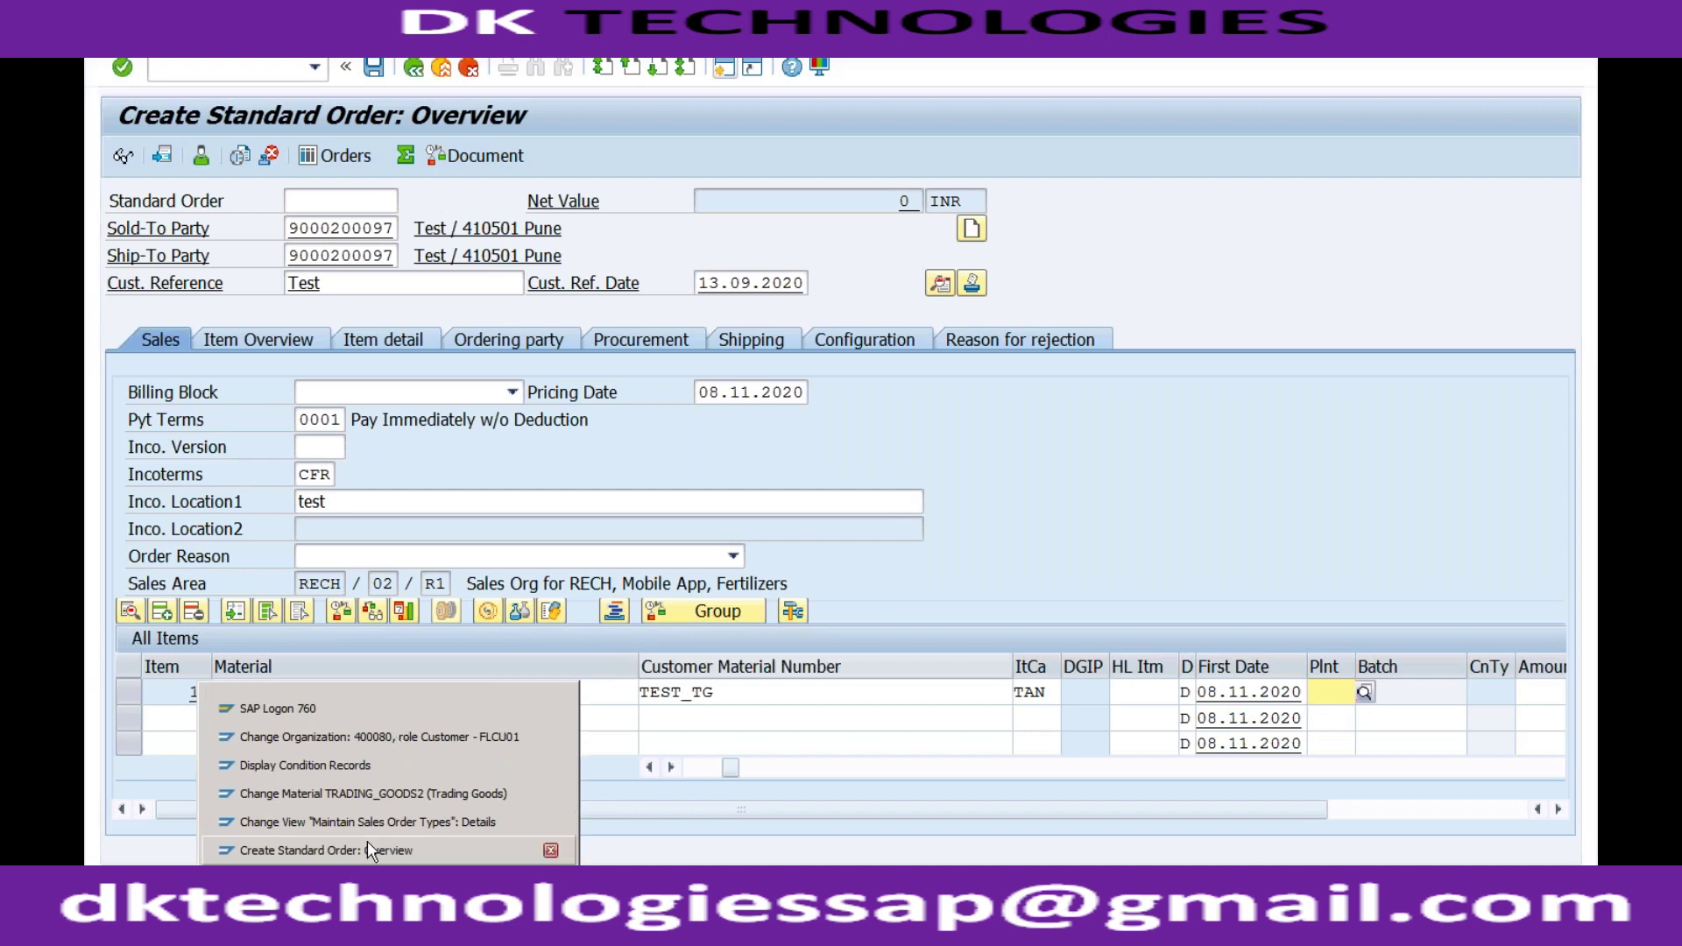
pyautogui.click(384, 743)
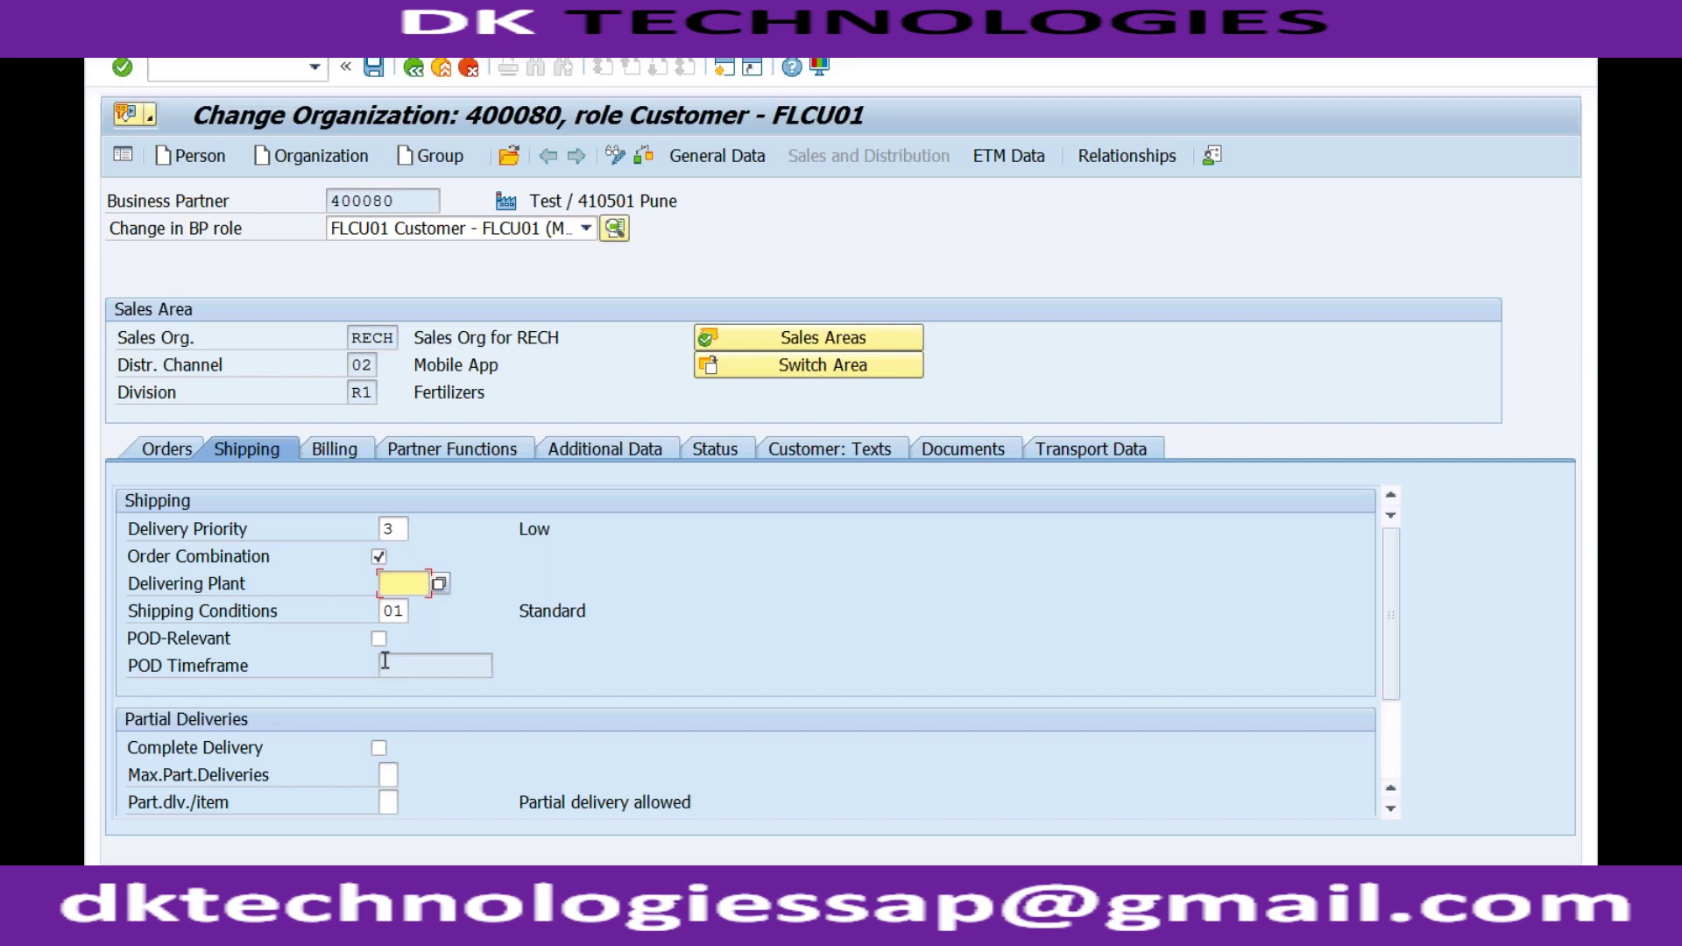
pyautogui.click(385, 336)
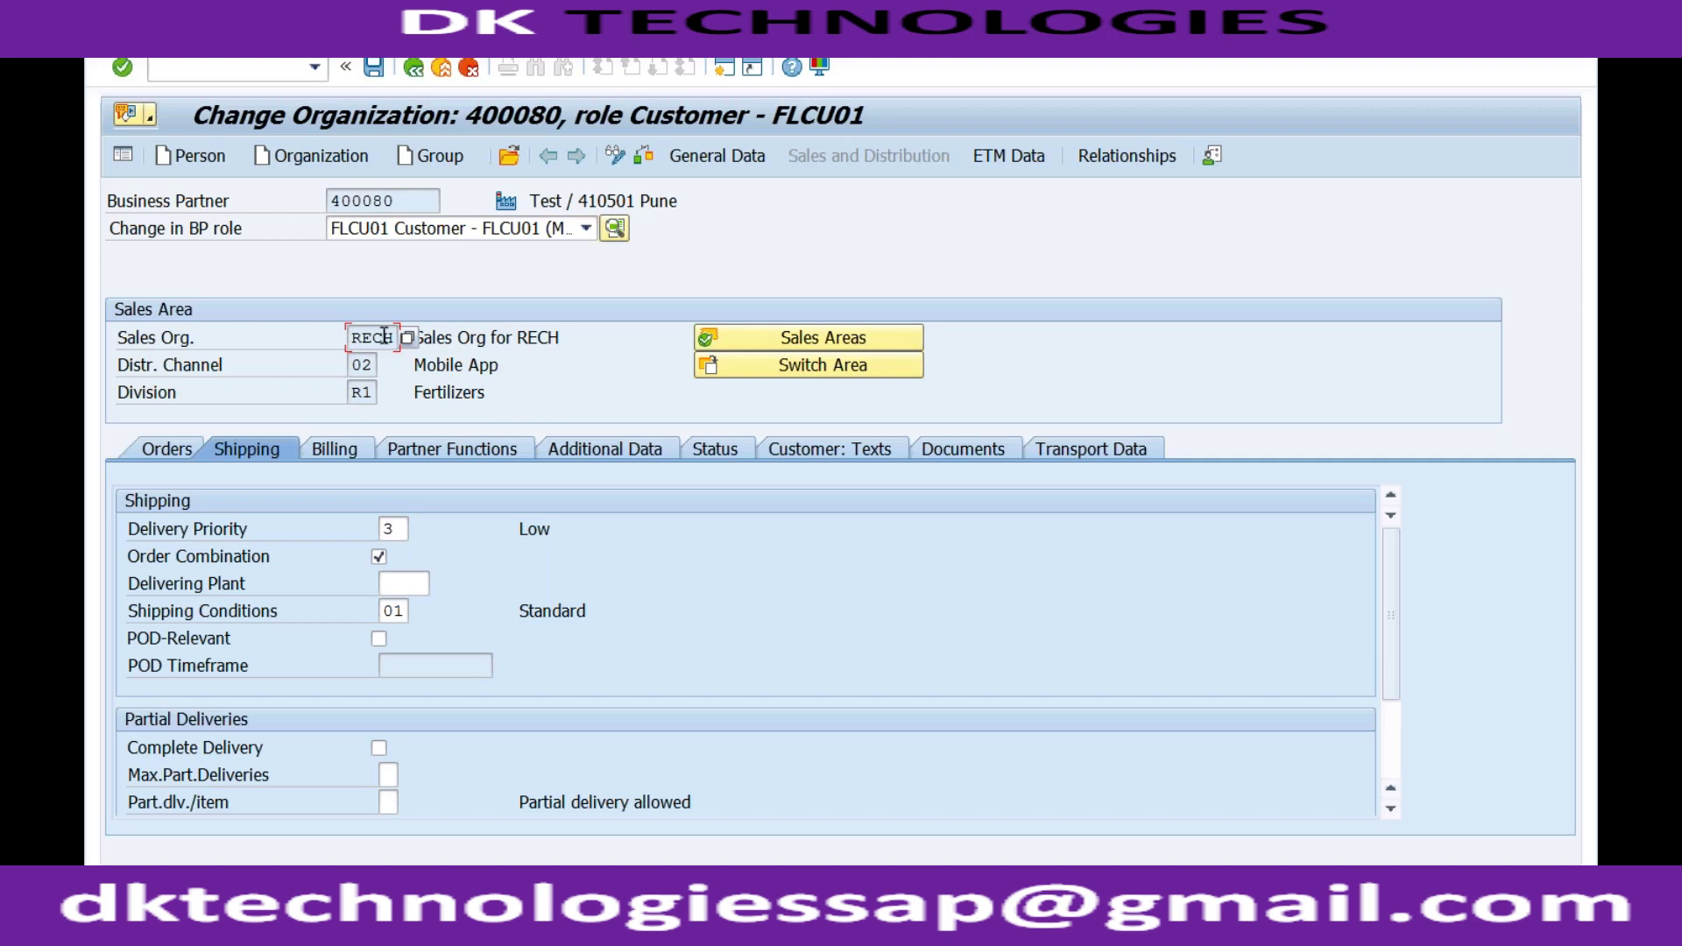
pyautogui.click(471, 452)
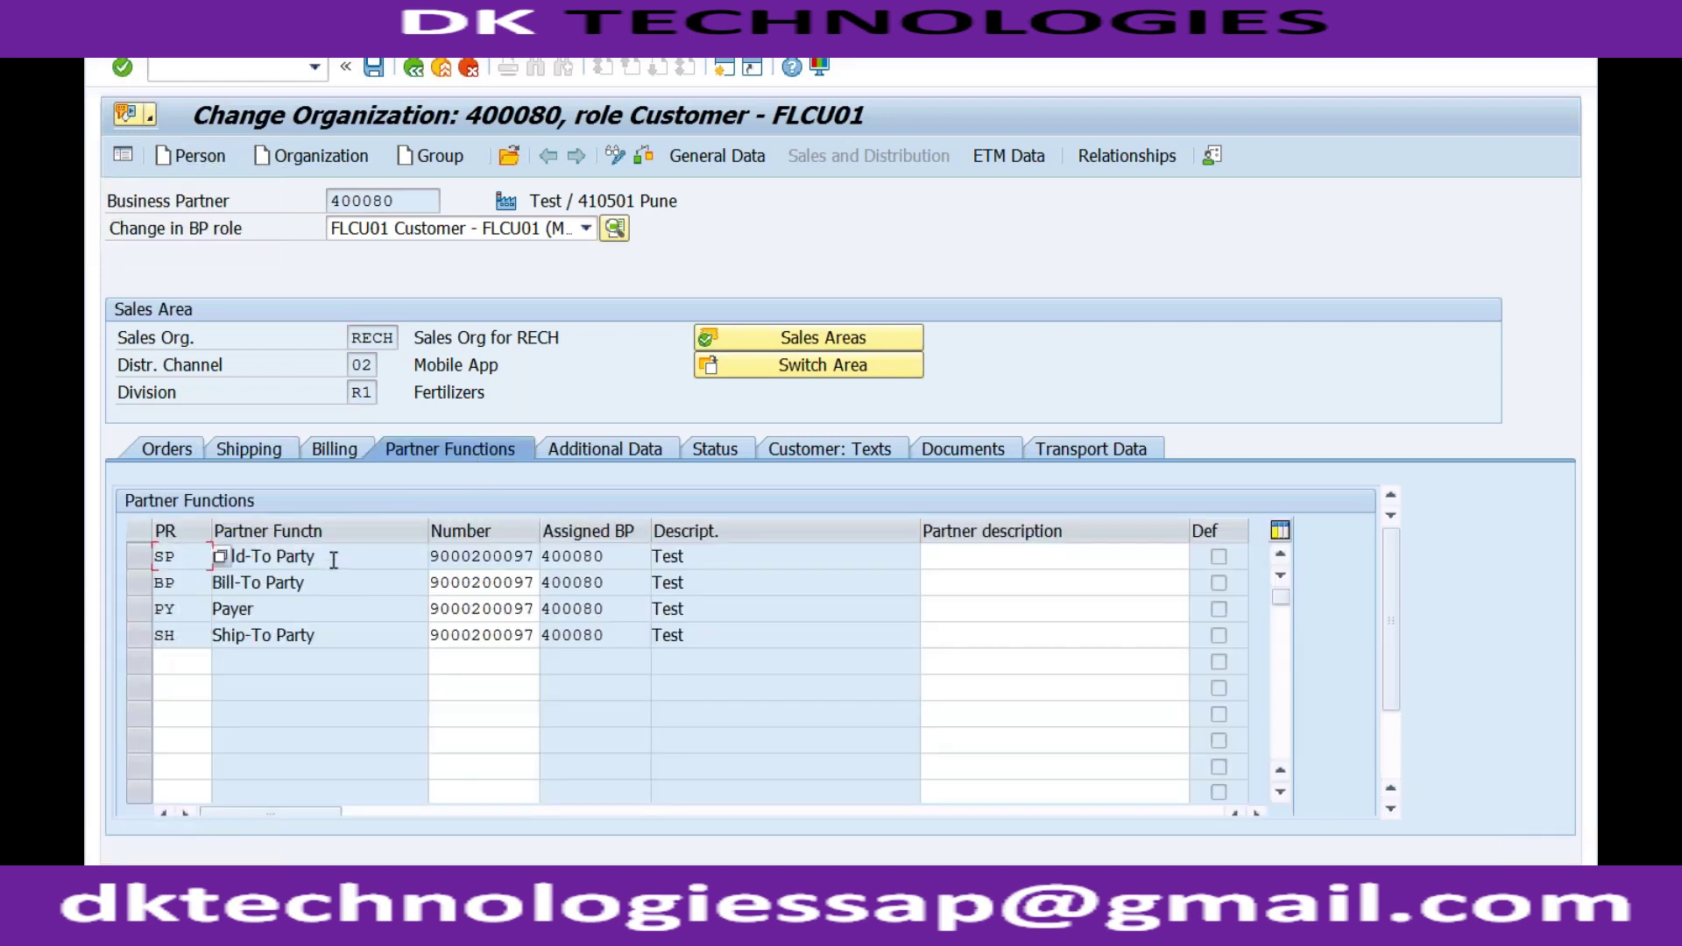
pyautogui.click(326, 582)
pyautogui.click(520, 584)
pyautogui.click(524, 634)
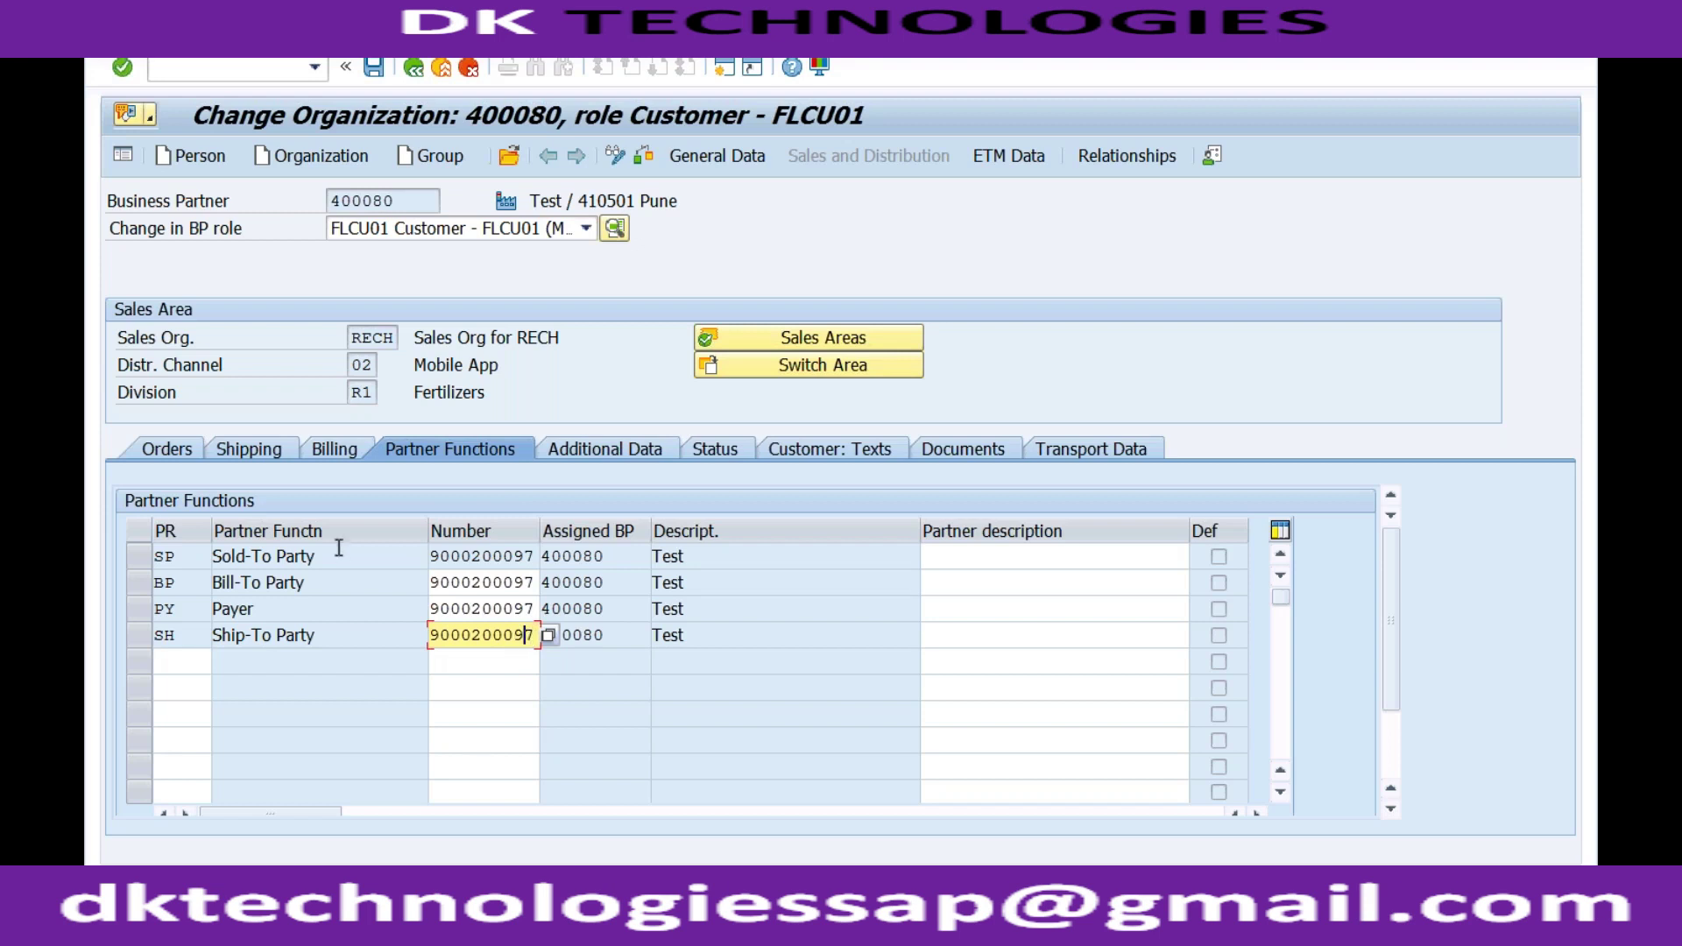
# Step: Set the delivering plant to RC01 in the customer's sales area shipping data and save the business partner
pyautogui.click(255, 448)
pyautogui.click(395, 582)
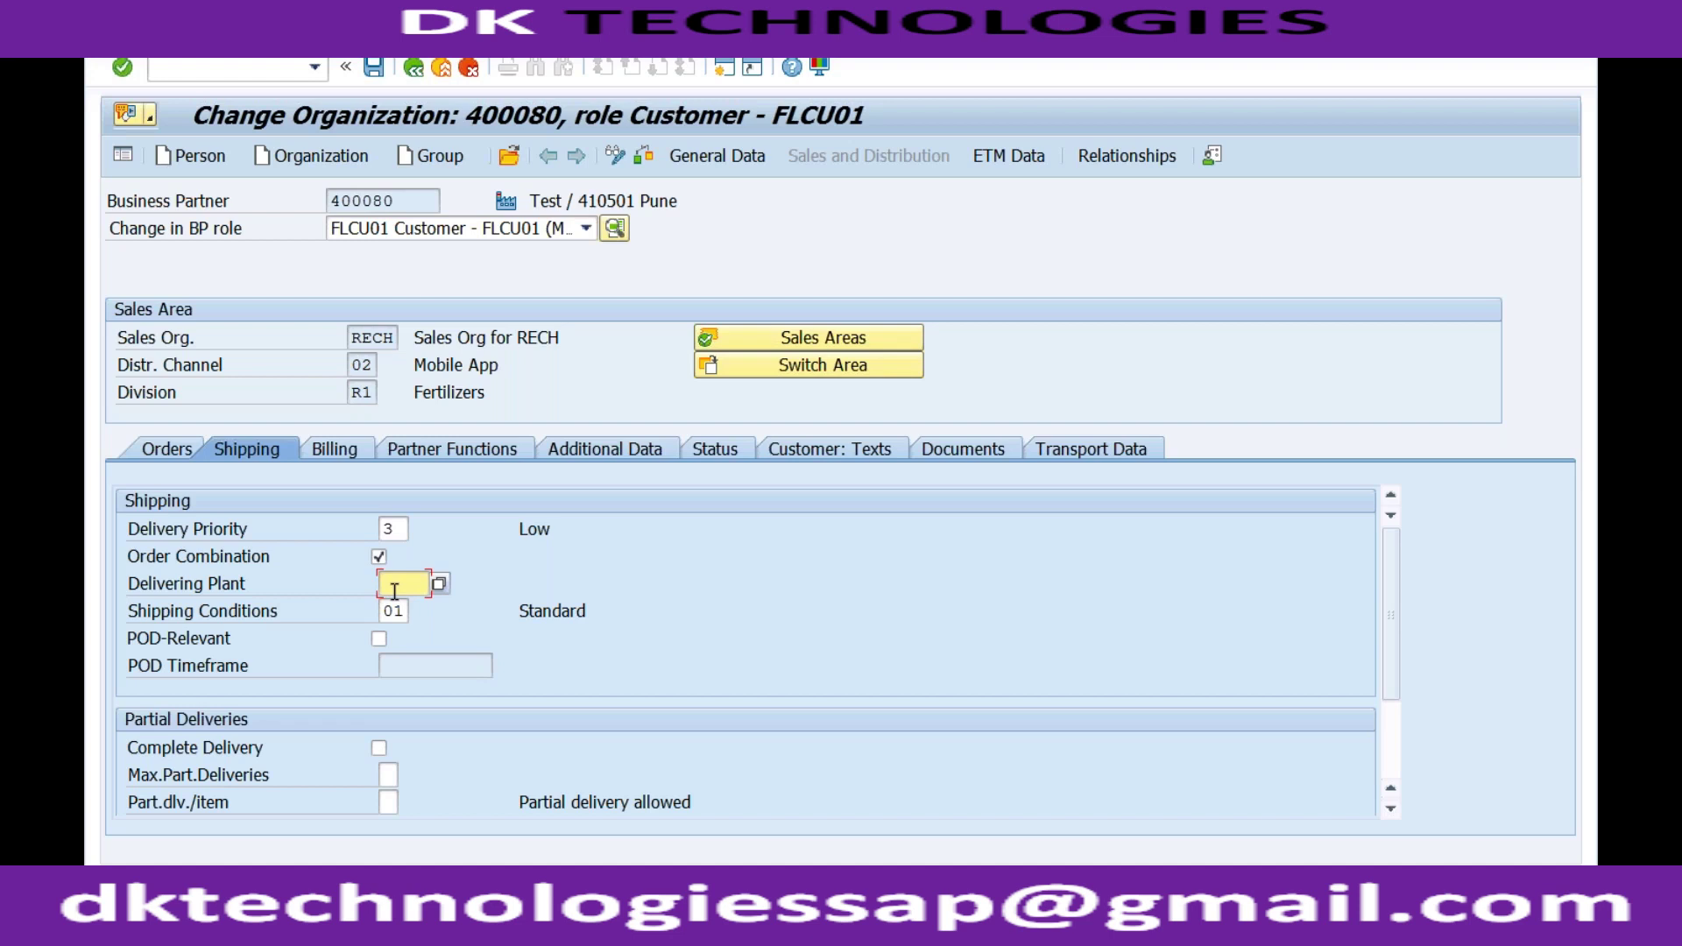
pyautogui.write('rc01')
pyautogui.press('Return')
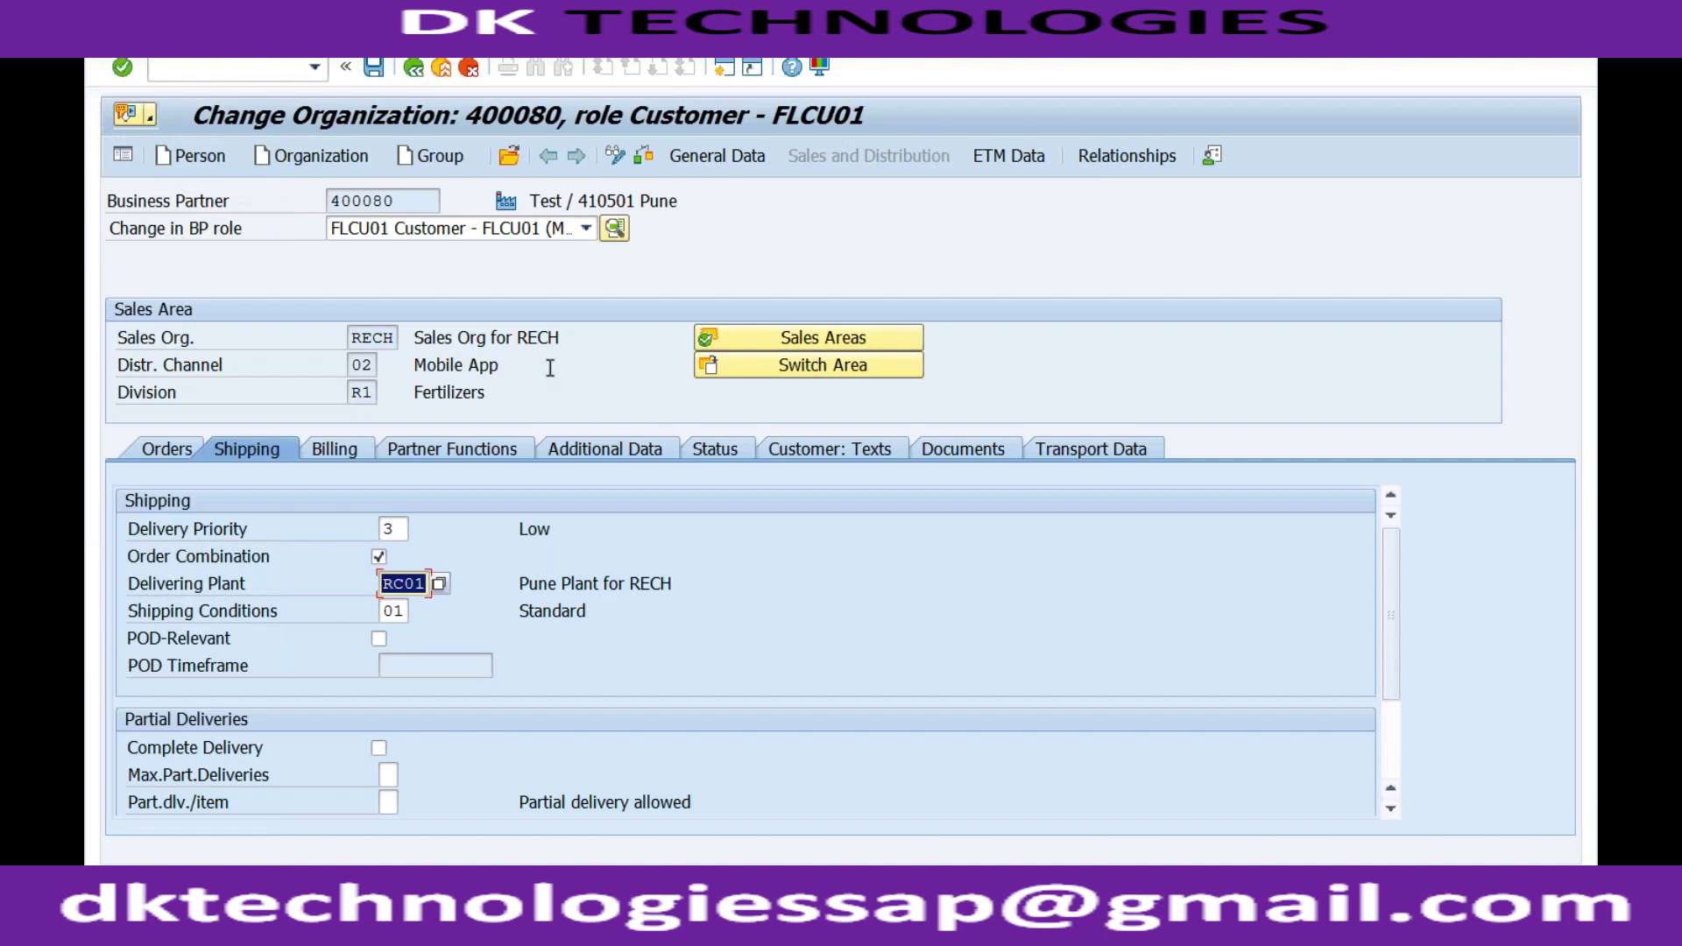
pyautogui.click(373, 69)
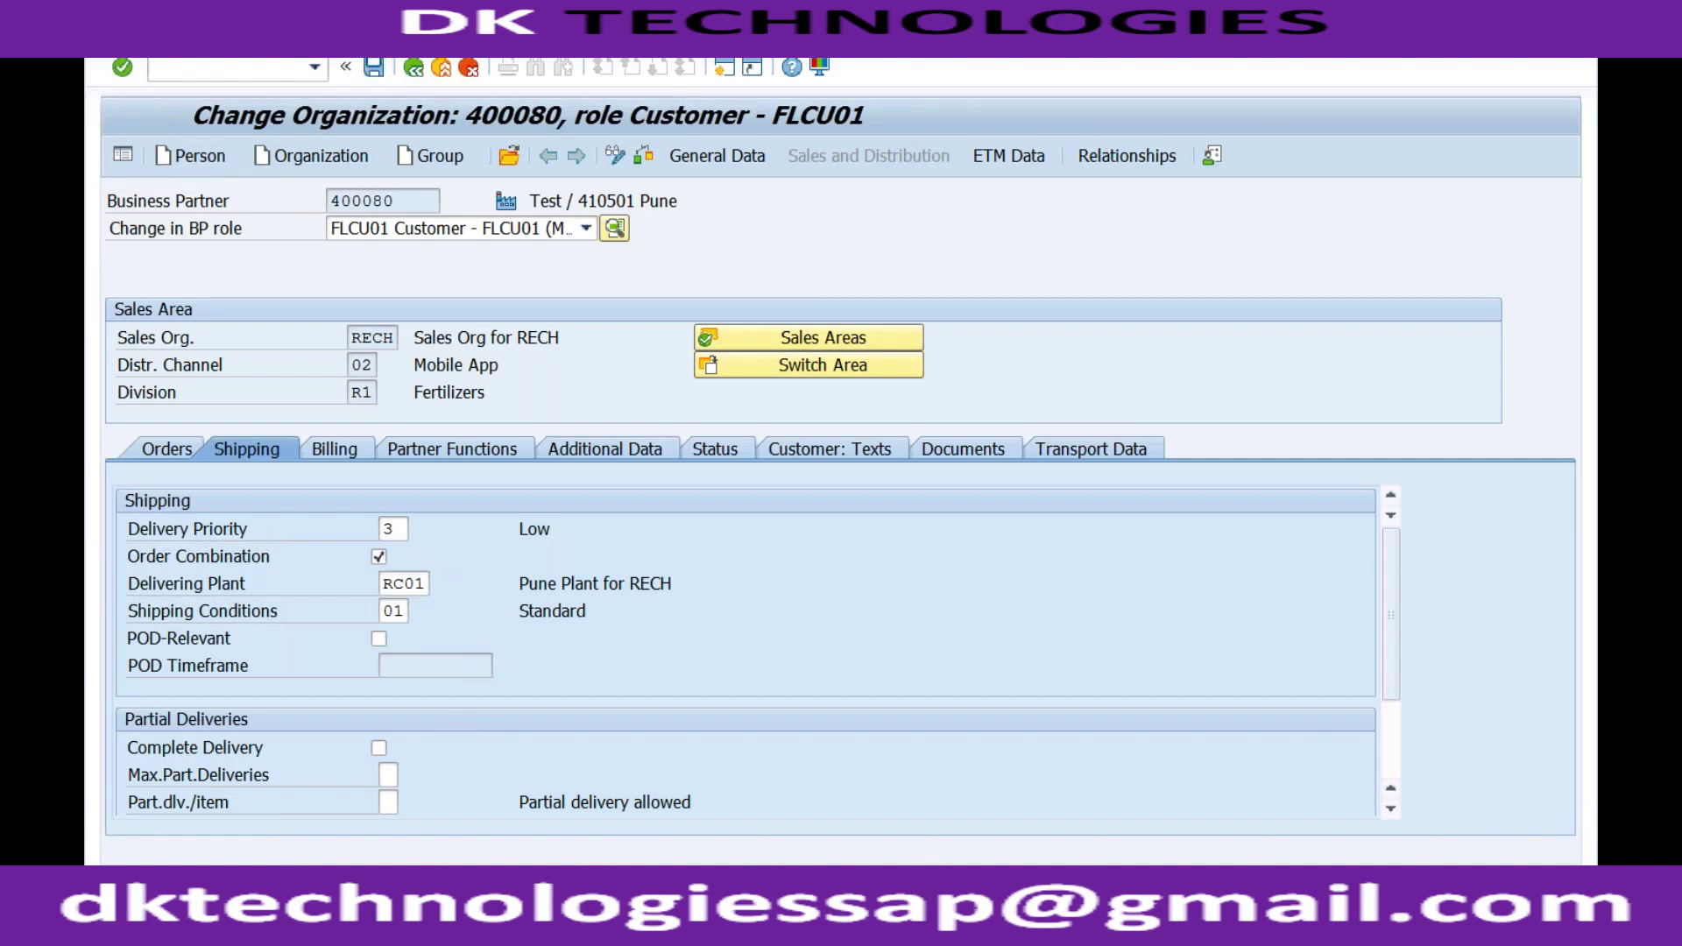
# Step: Switch to the Create Standard Order session and start entering a transaction command
pyautogui.click(388, 929)
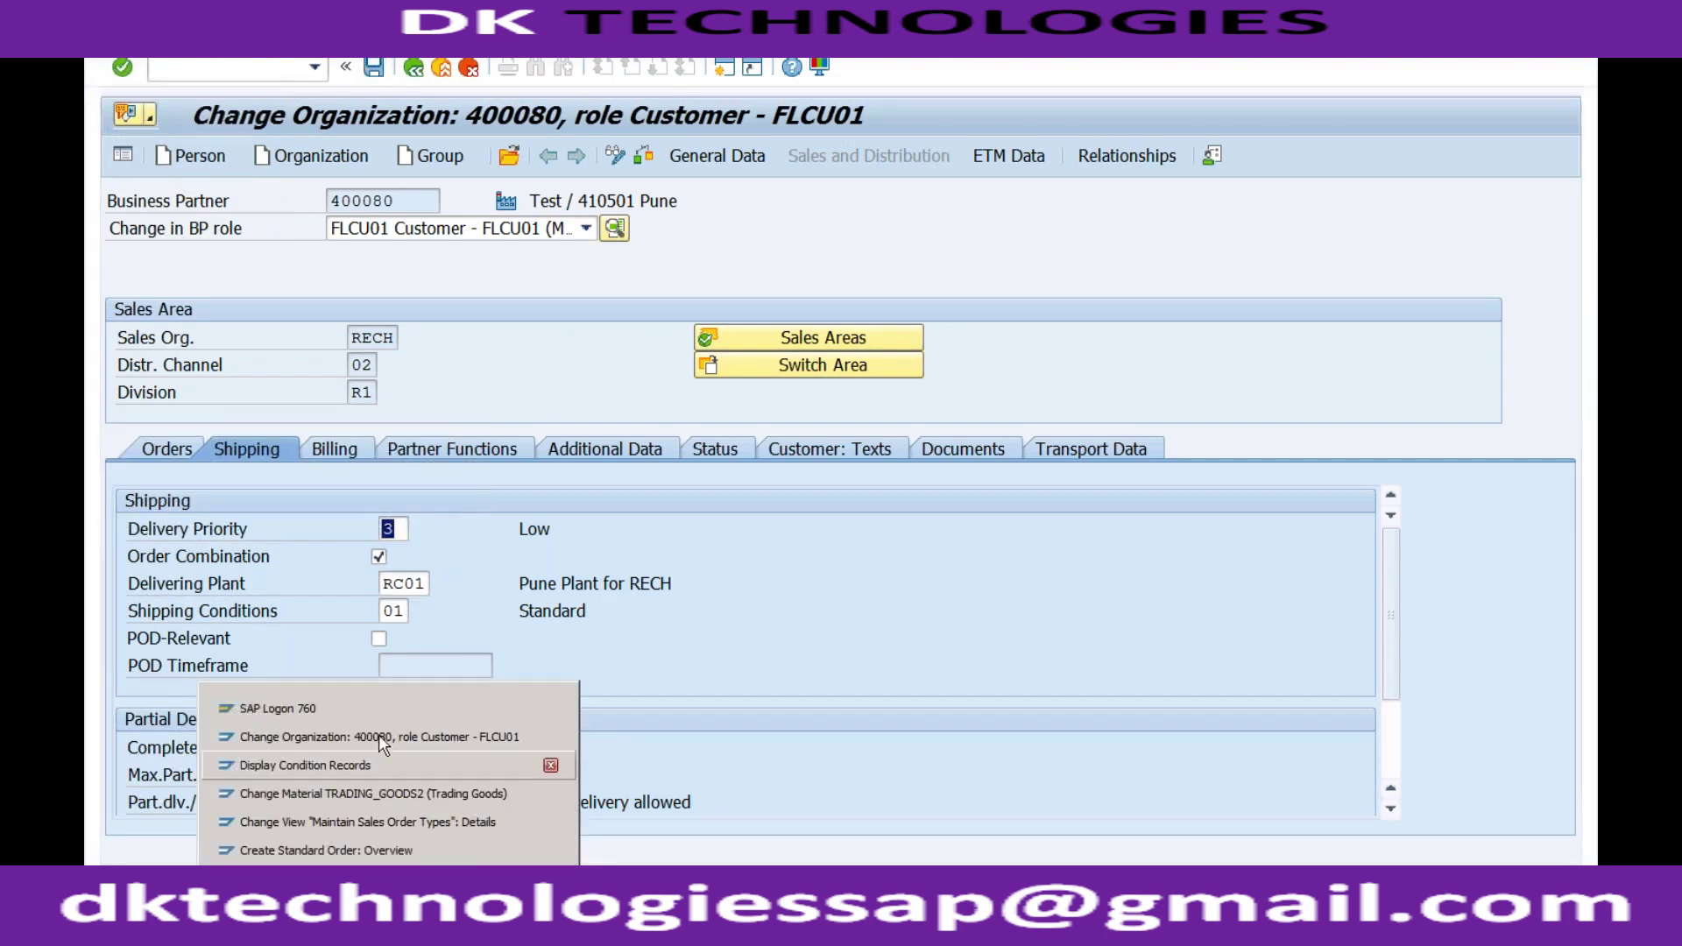
pyautogui.click(370, 844)
pyautogui.click(242, 69)
pyautogui.write('/')
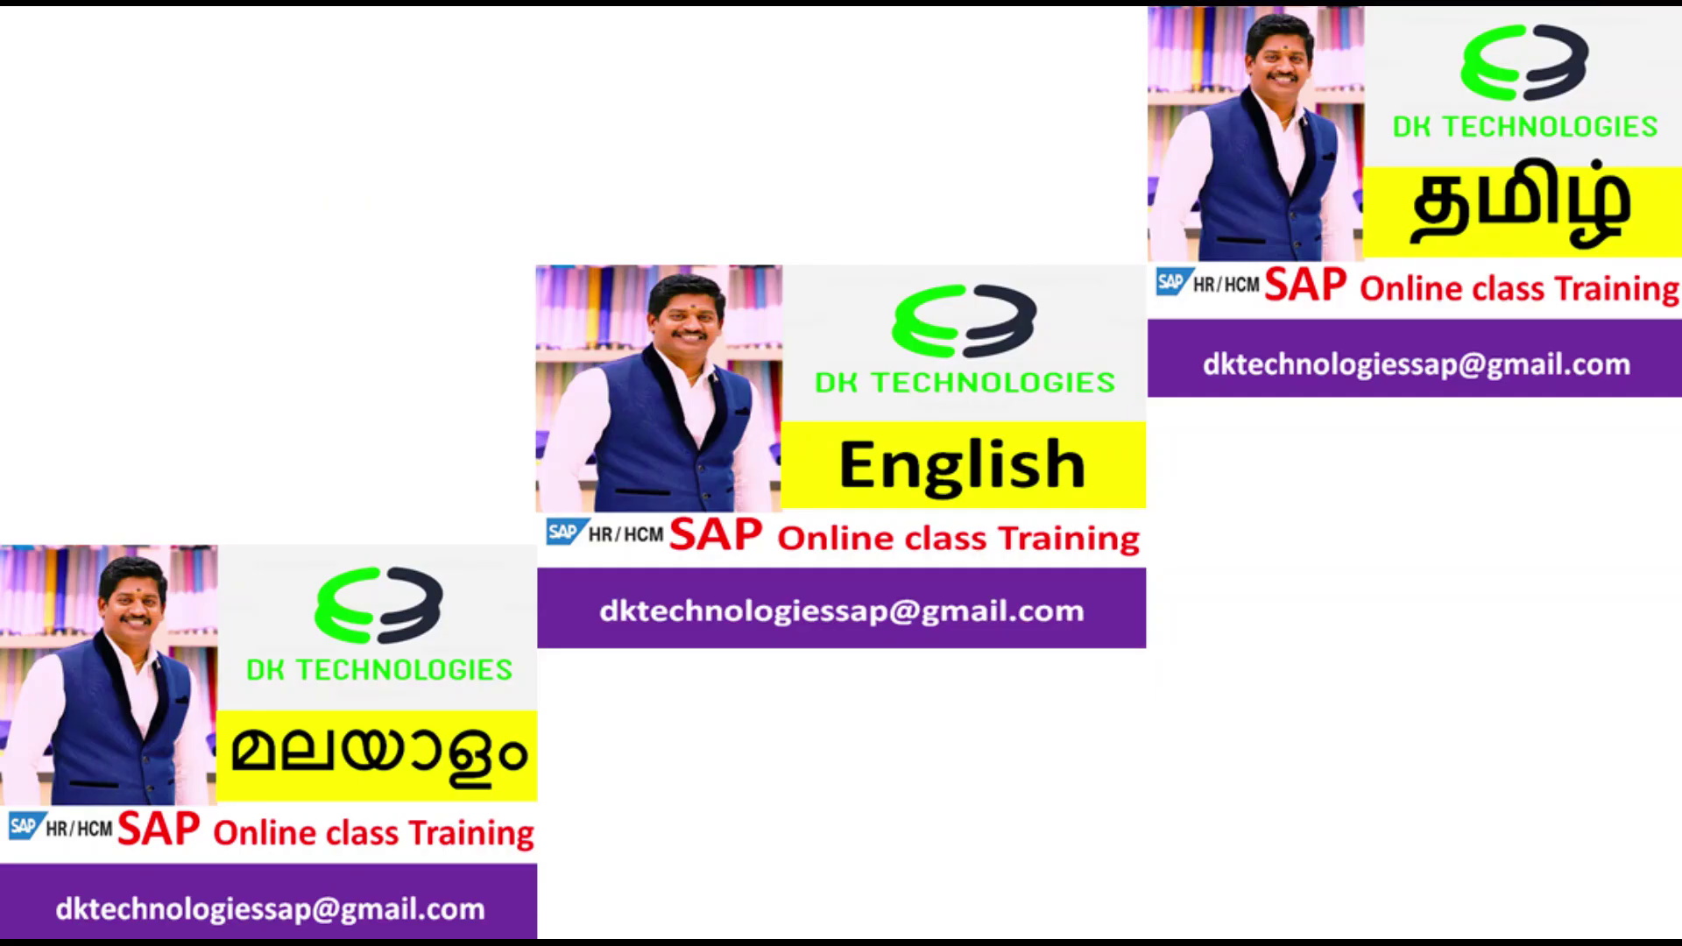